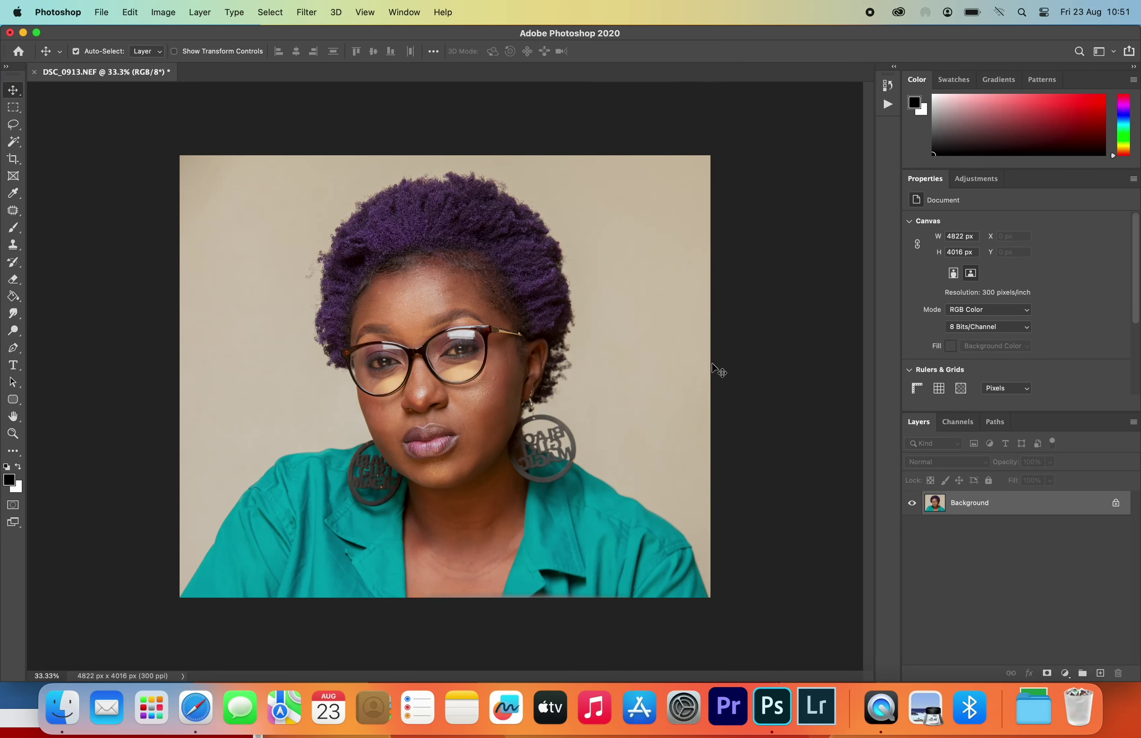
- Duplicate the Background layer twice, creating Background copy and Background copy 2
right_click(1027, 502)
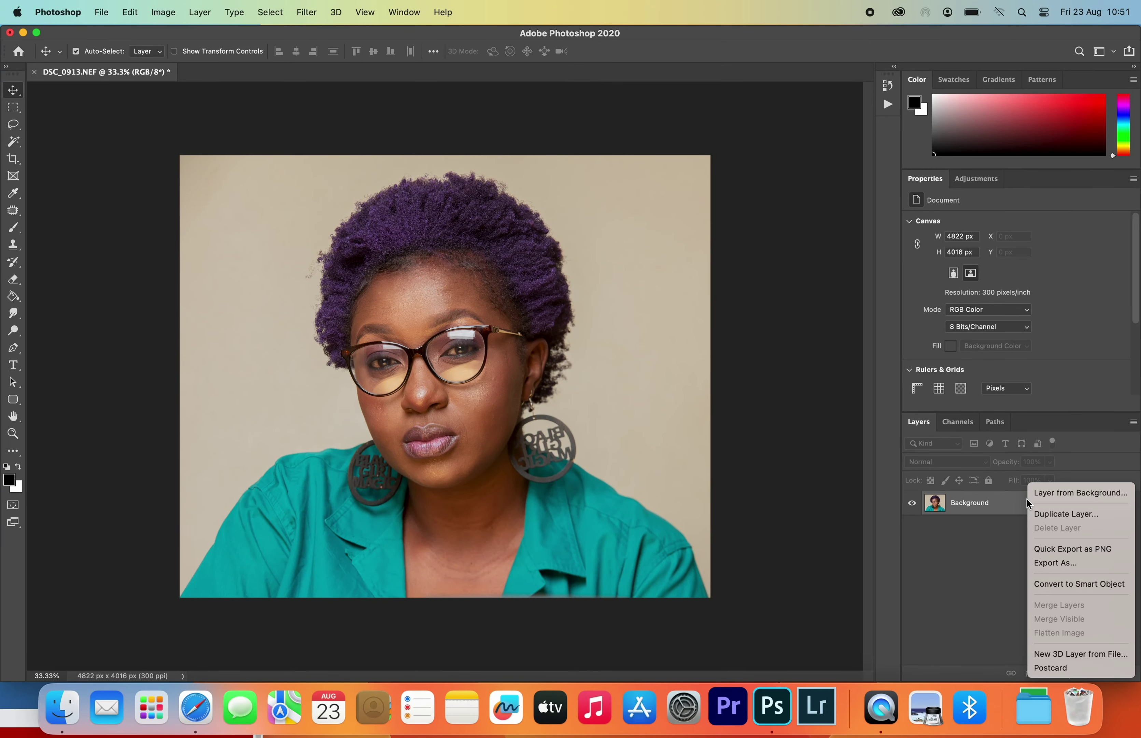
left_click(1074, 513)
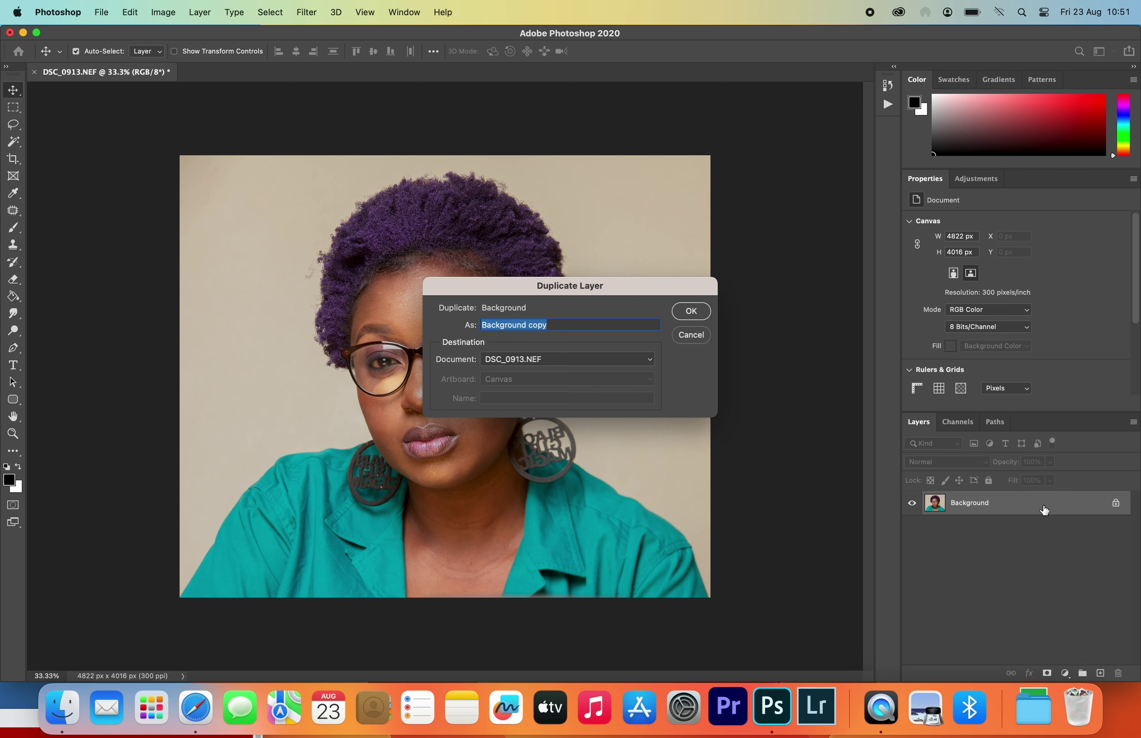
left_click(692, 312)
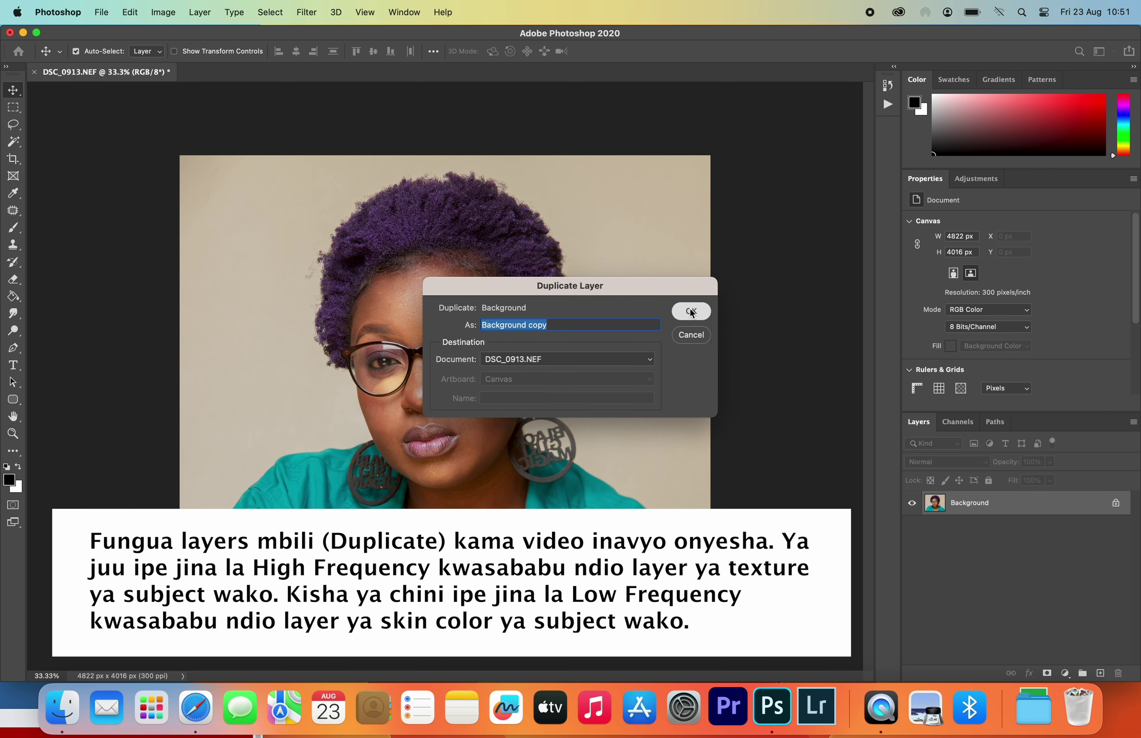
right_click(995, 502)
key("Escape")
right_click(1025, 507)
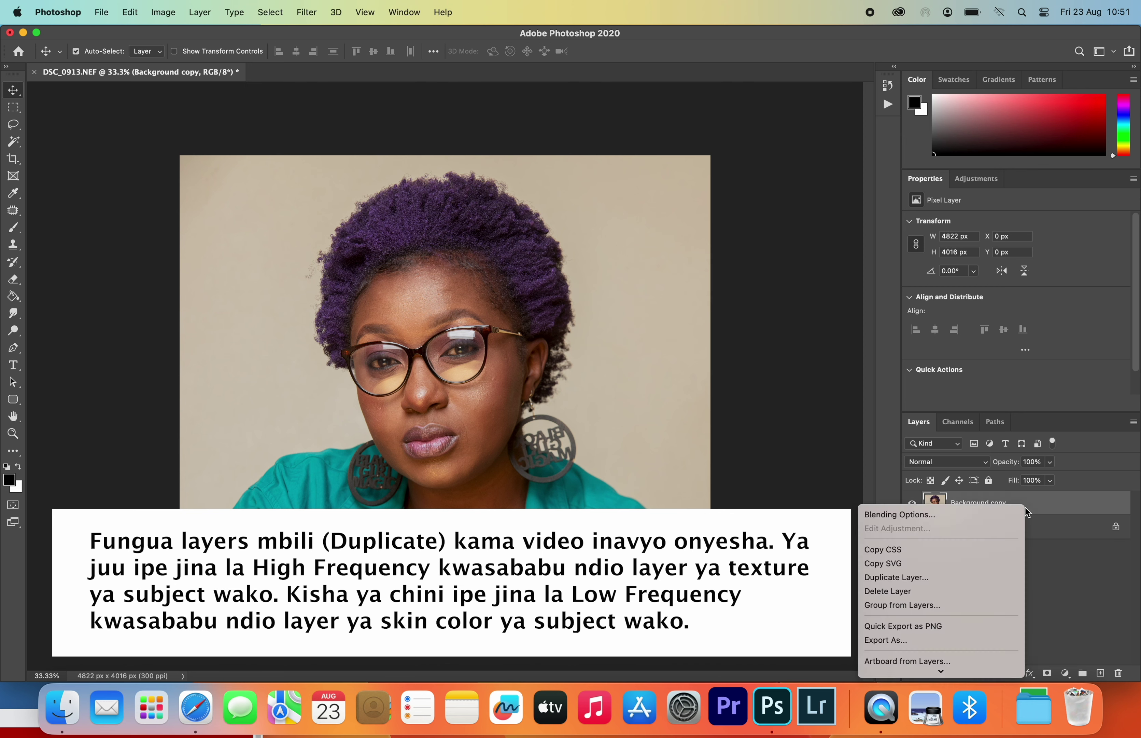
left_click(898, 578)
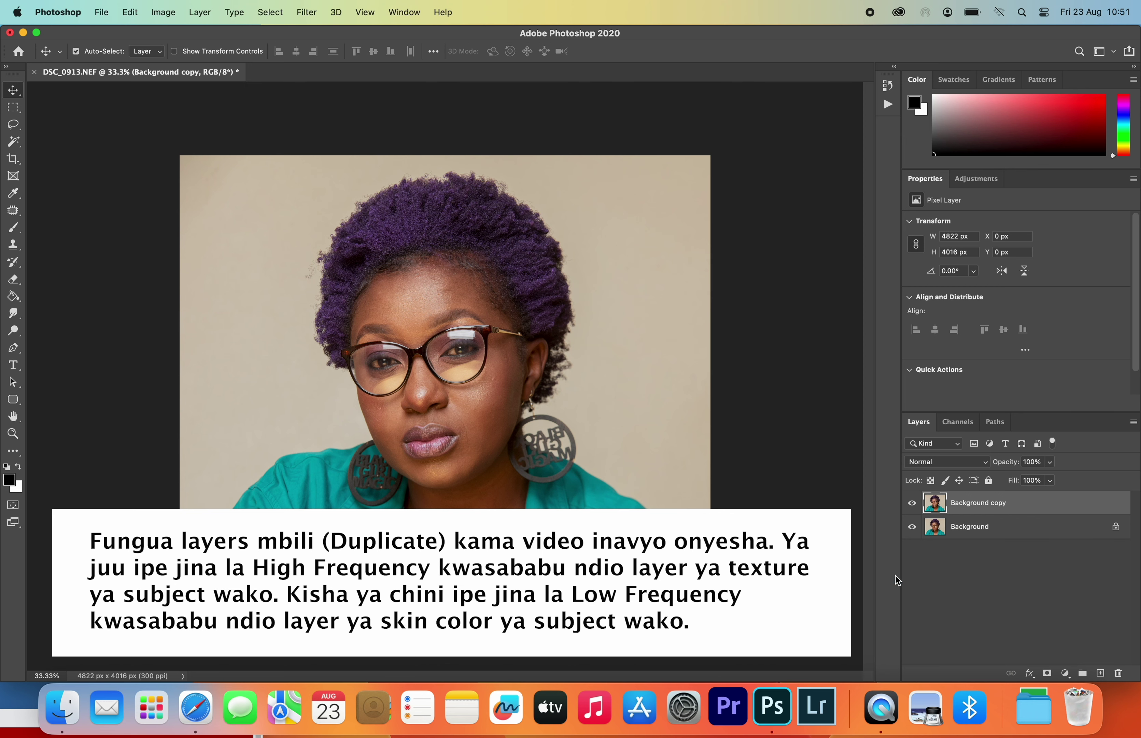
left_click(692, 311)
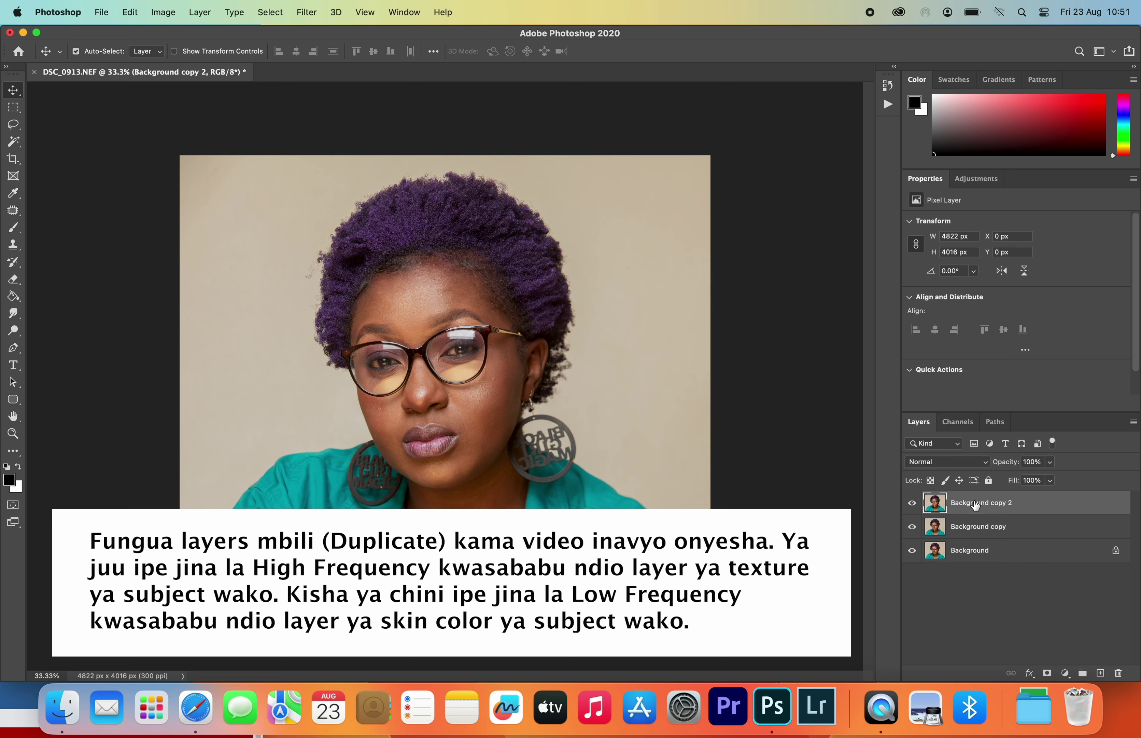
double_click(994, 504)
- Name the top copy HIGH FREQUENCY and the copy below it LOW FREQUENCY
key("BackSpace")
type("HIGH FREQUENCY")
key("Return")
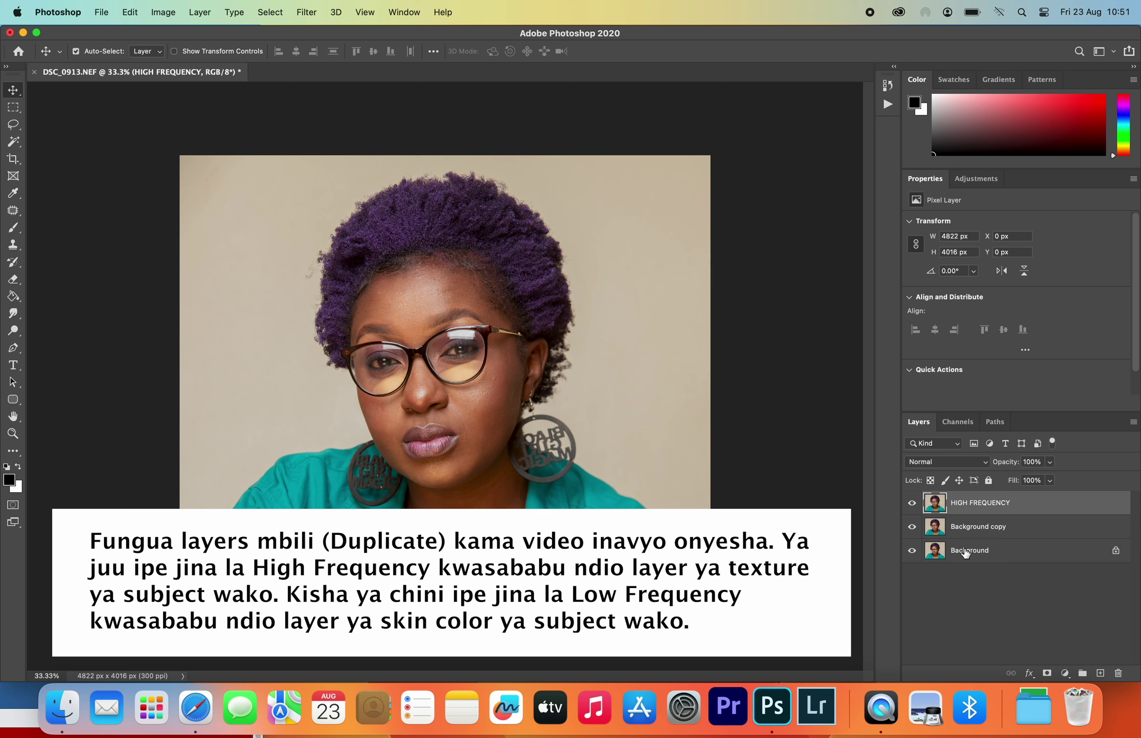
double_click(974, 526)
key("BackSpace")
type("LO")
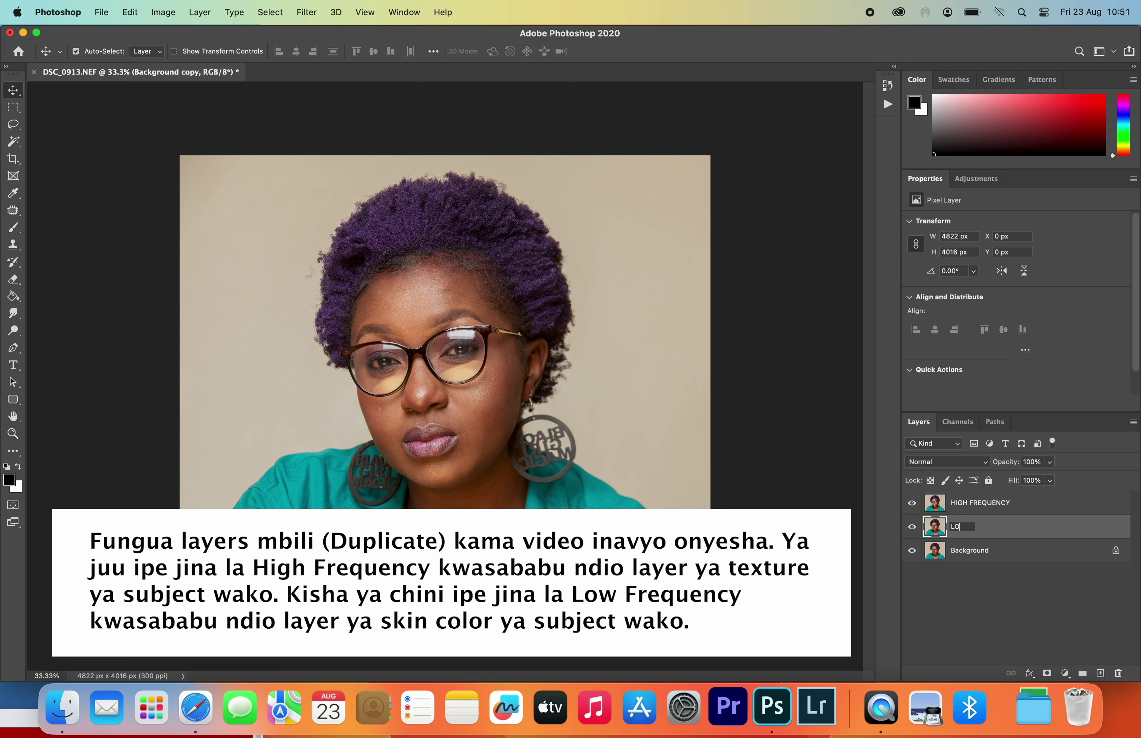
type("W FREQUENCY")
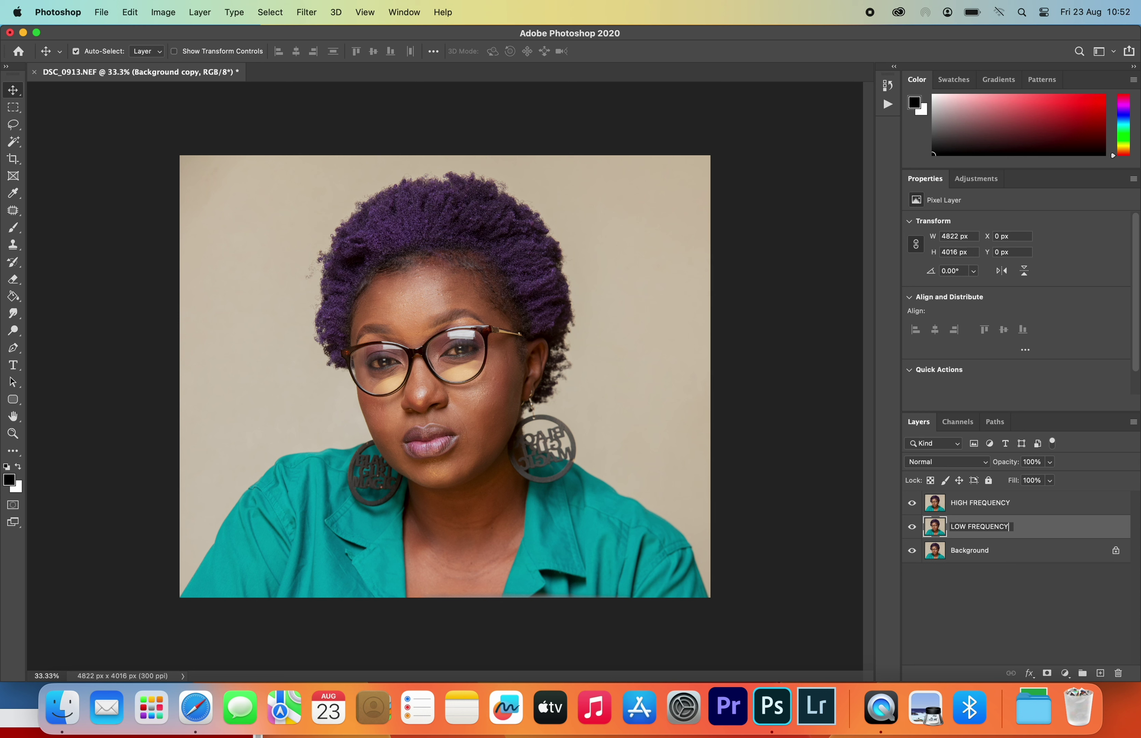
key("Return")
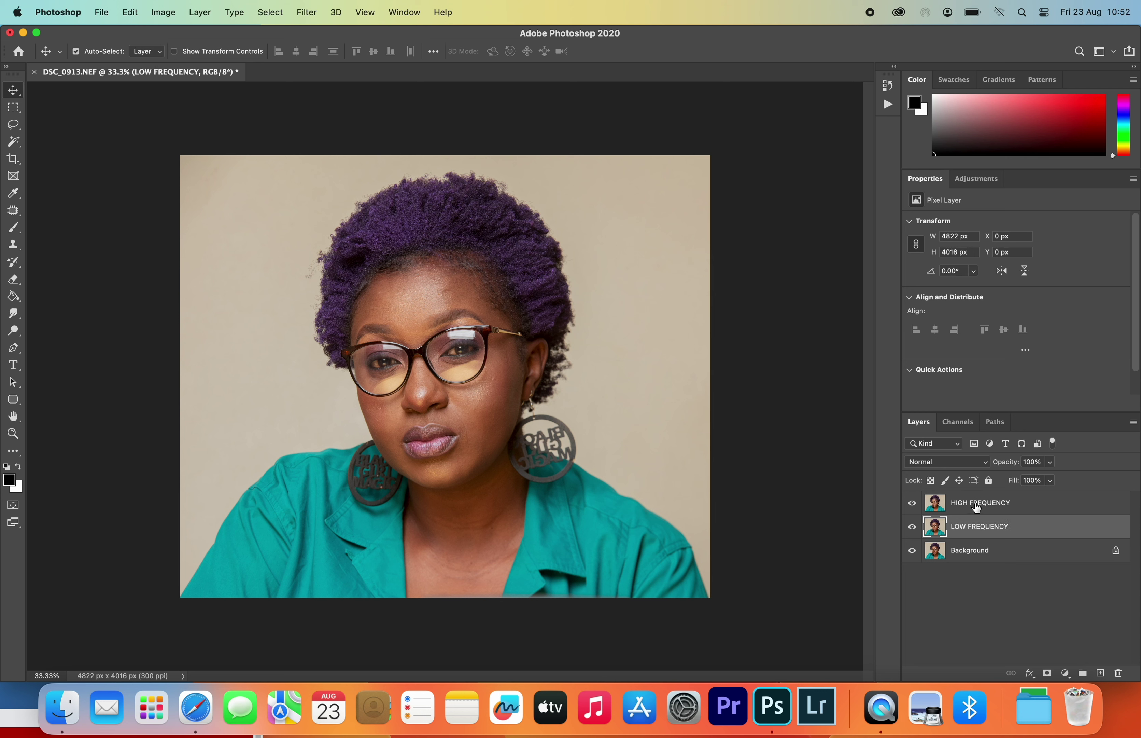
left_click(976, 507)
- Hide HIGH FREQUENCY and blur LOW FREQUENCY with an 8-pixel Gaussian Blur
left_click(913, 503)
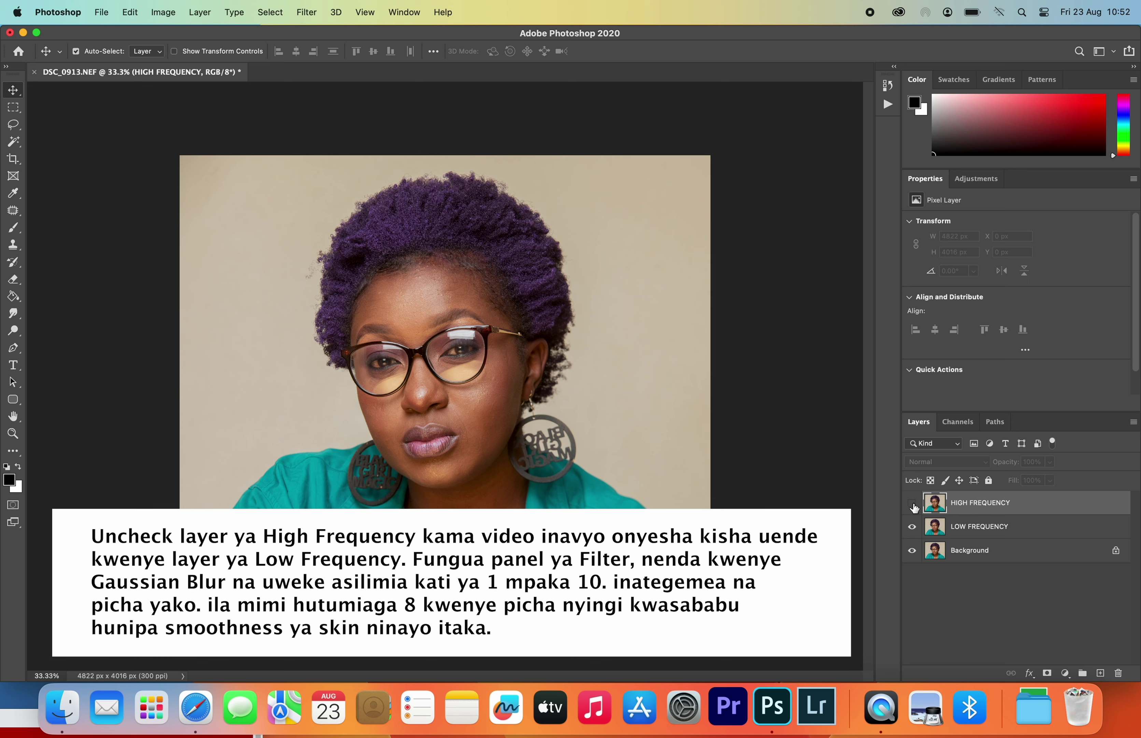
left_click(986, 529)
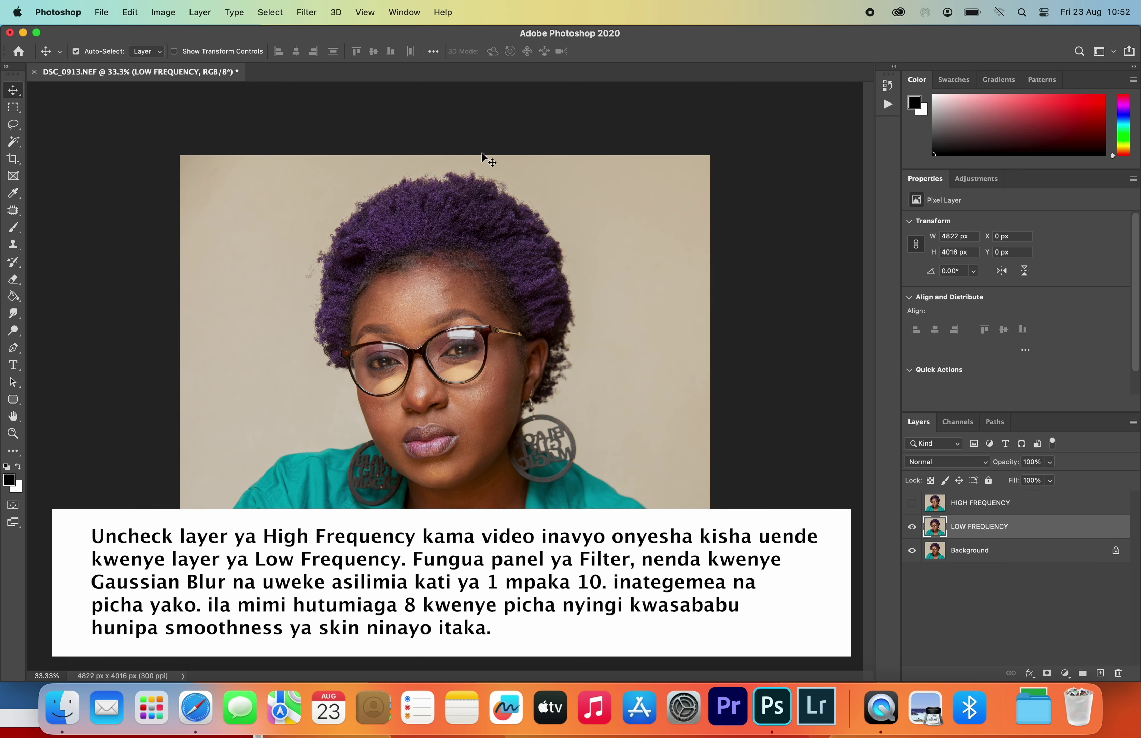
left_click(307, 13)
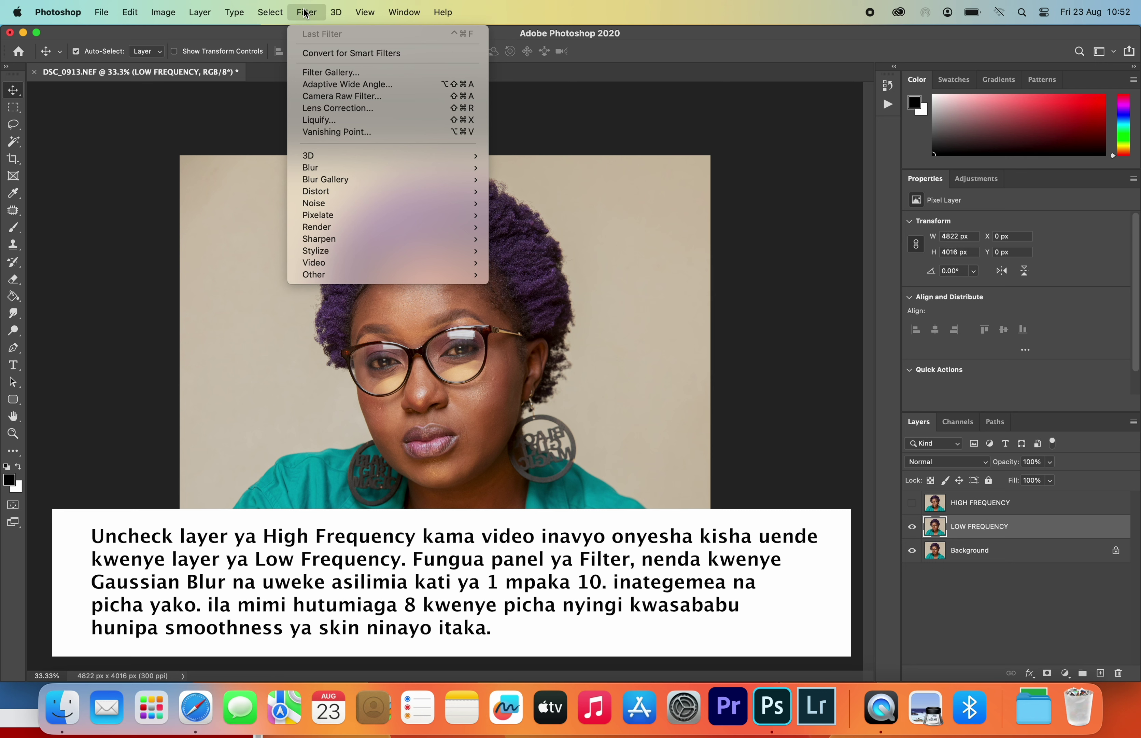
mouse_move(310, 167)
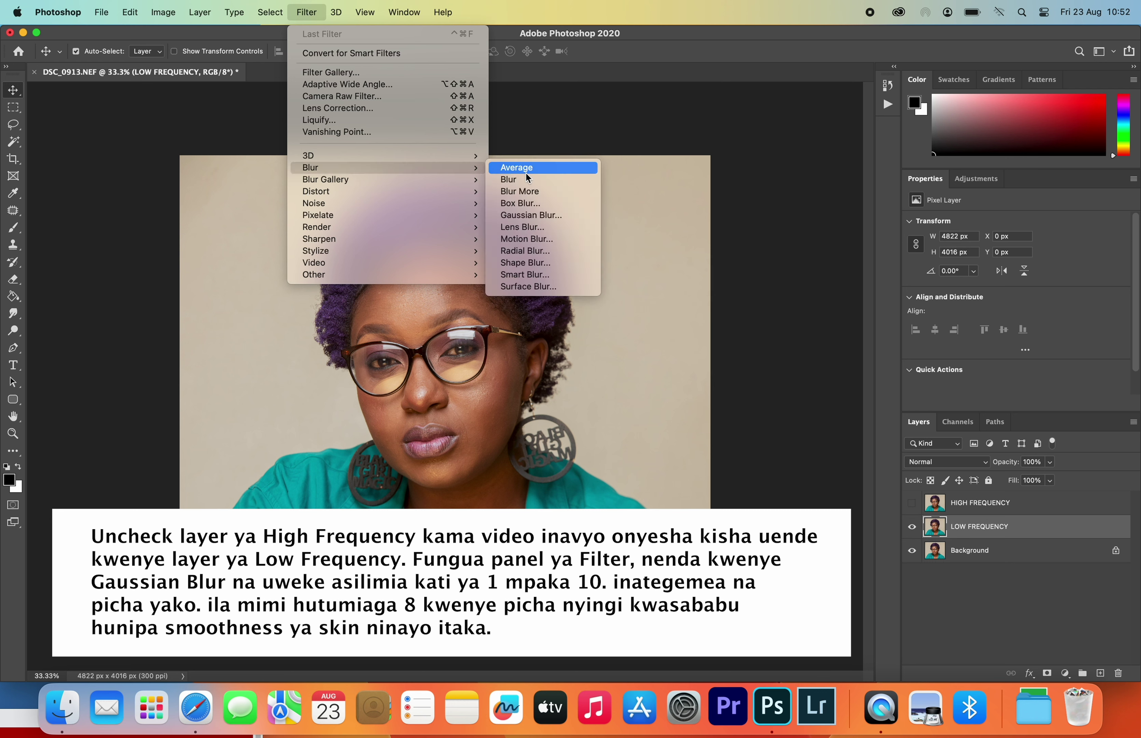
left_click(544, 216)
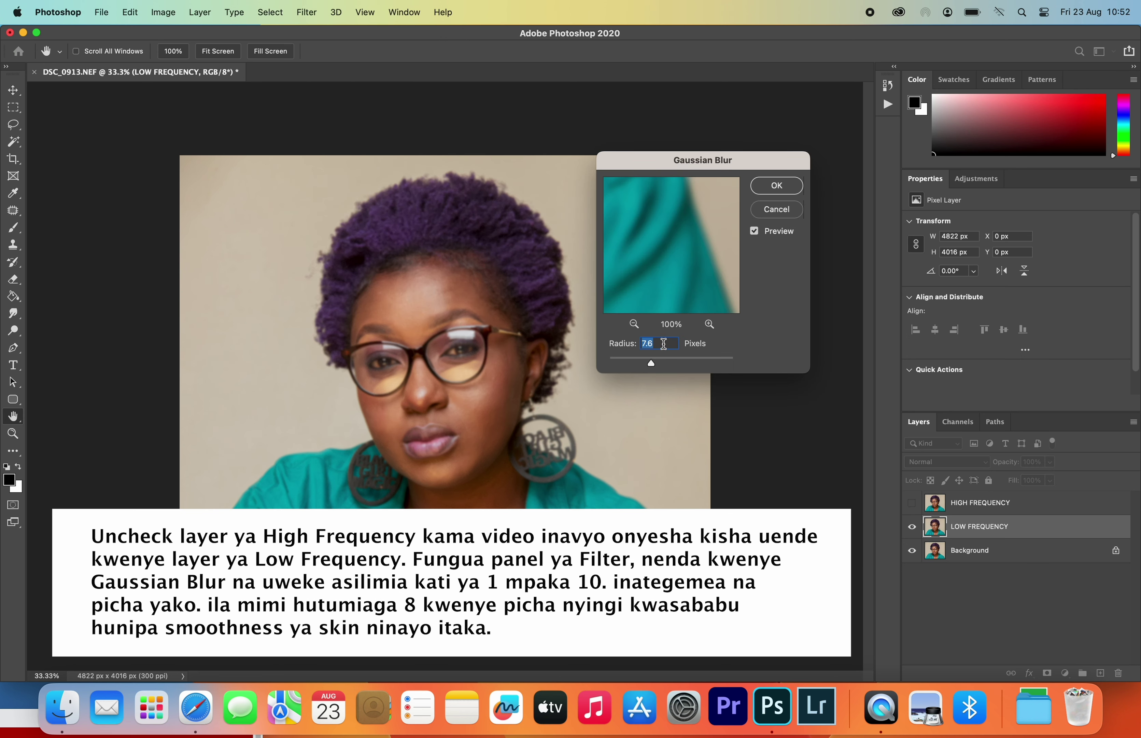
type("8")
key("Return")
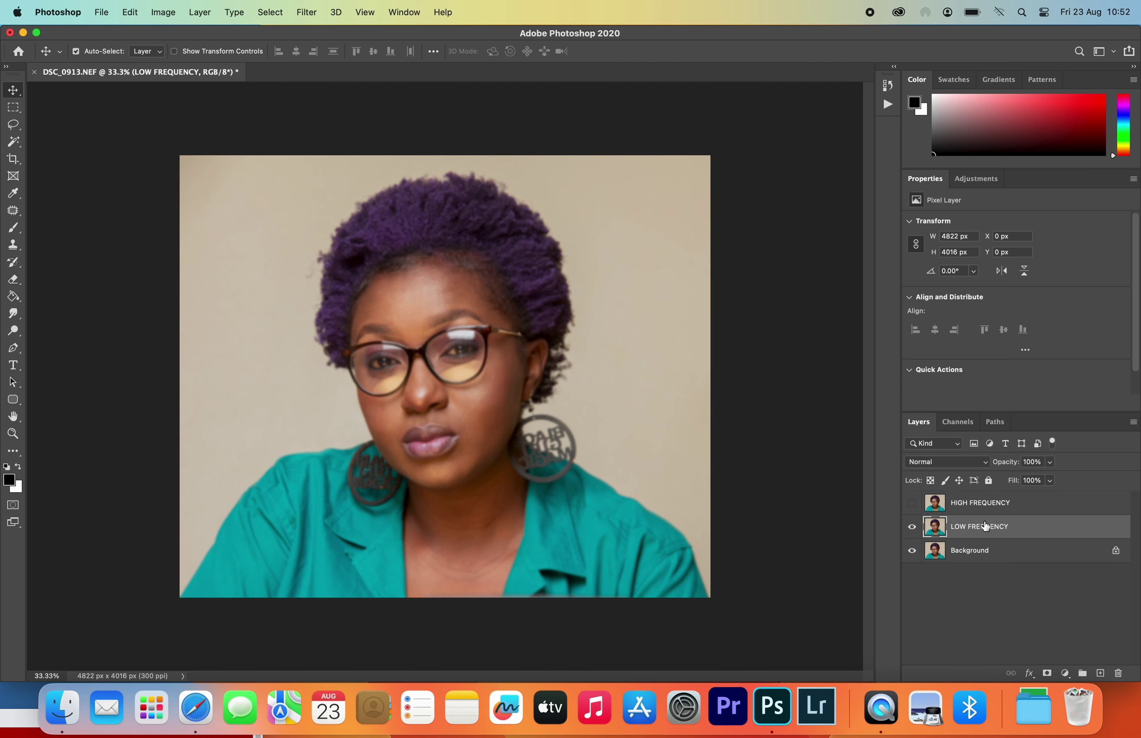
left_click(981, 508)
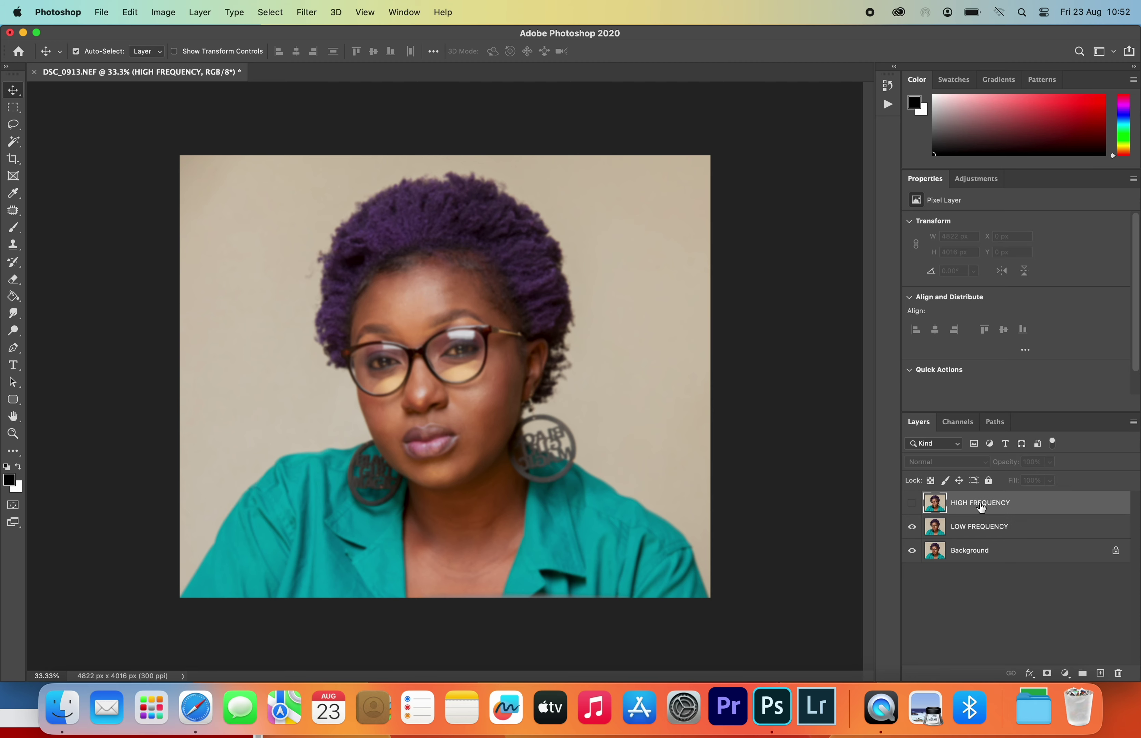
- Show HIGH FREQUENCY and Apply Image from LOW FREQUENCY using Subtract, scale 2, offset 128
left_click(913, 505)
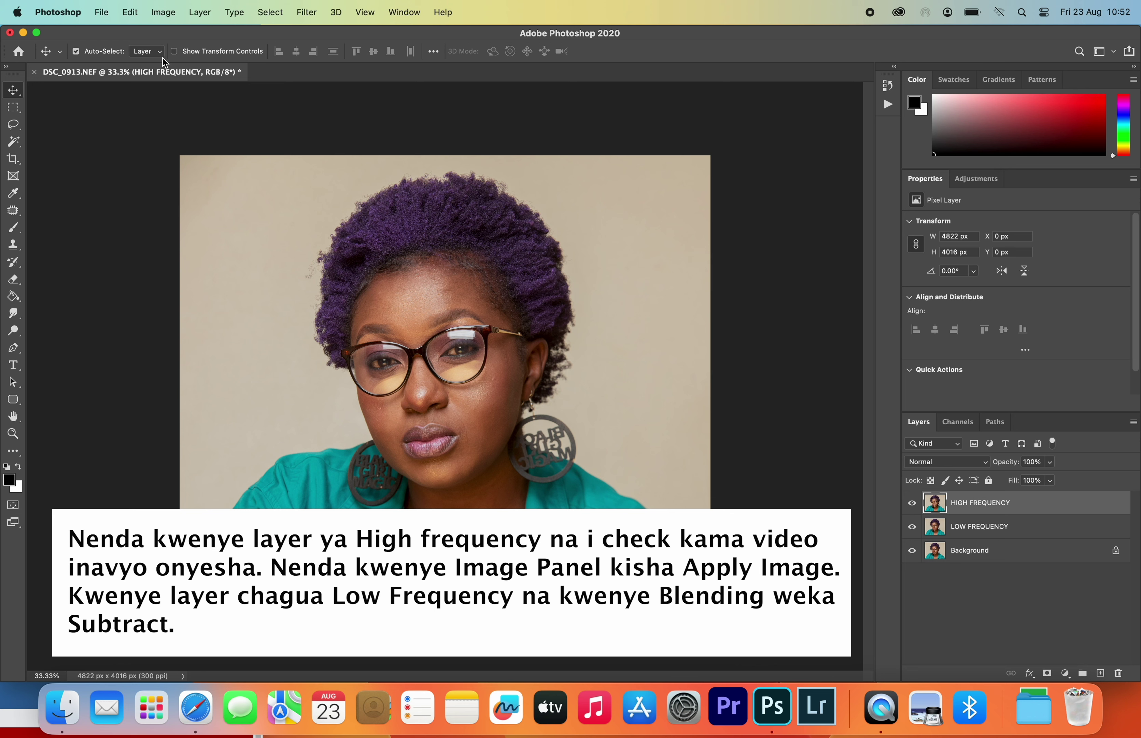
left_click(162, 12)
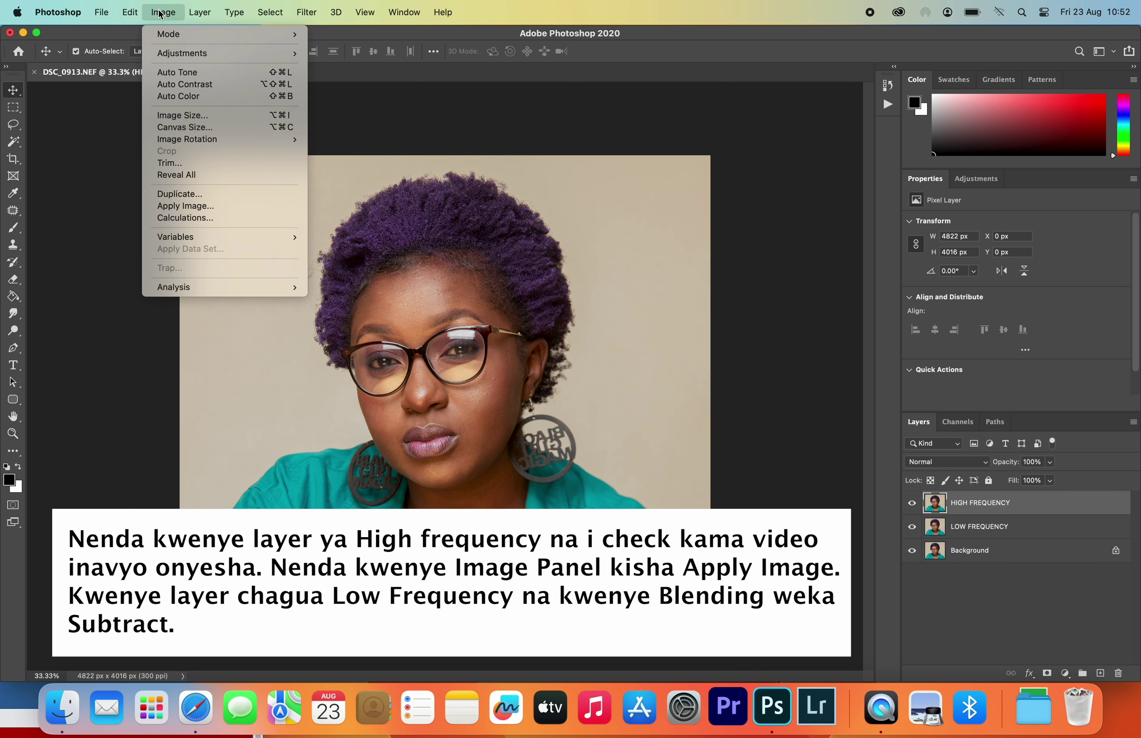
left_click(202, 211)
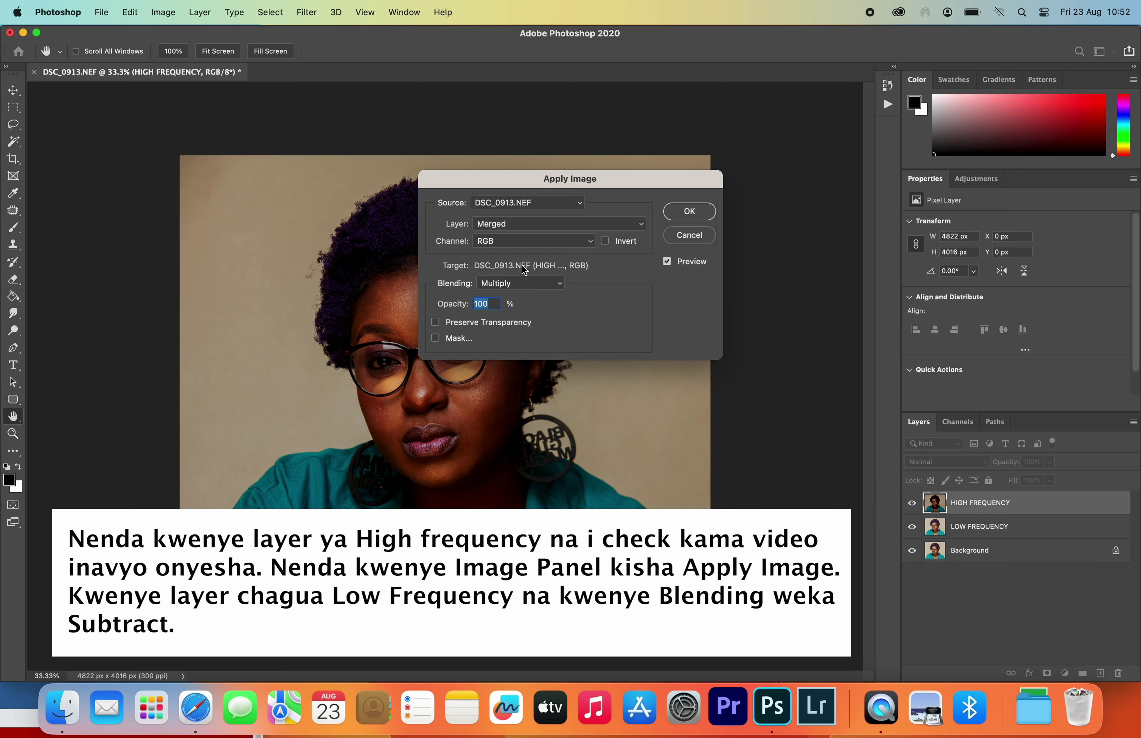
left_click(526, 288)
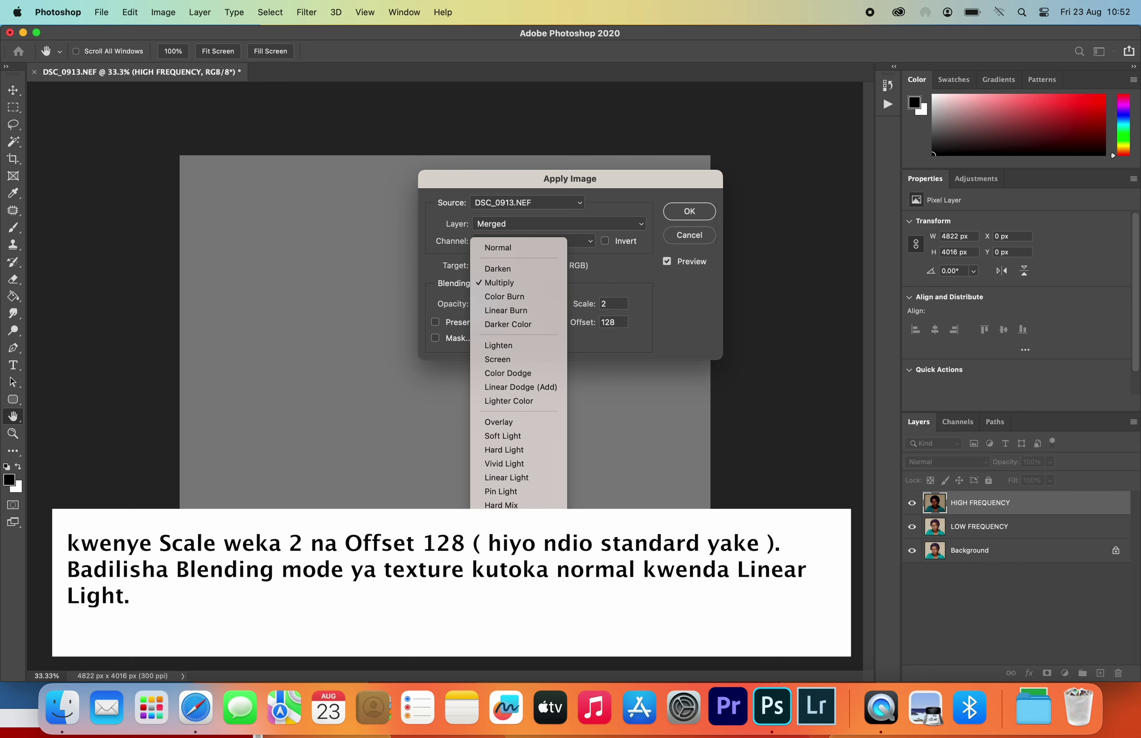
left_click(504, 541)
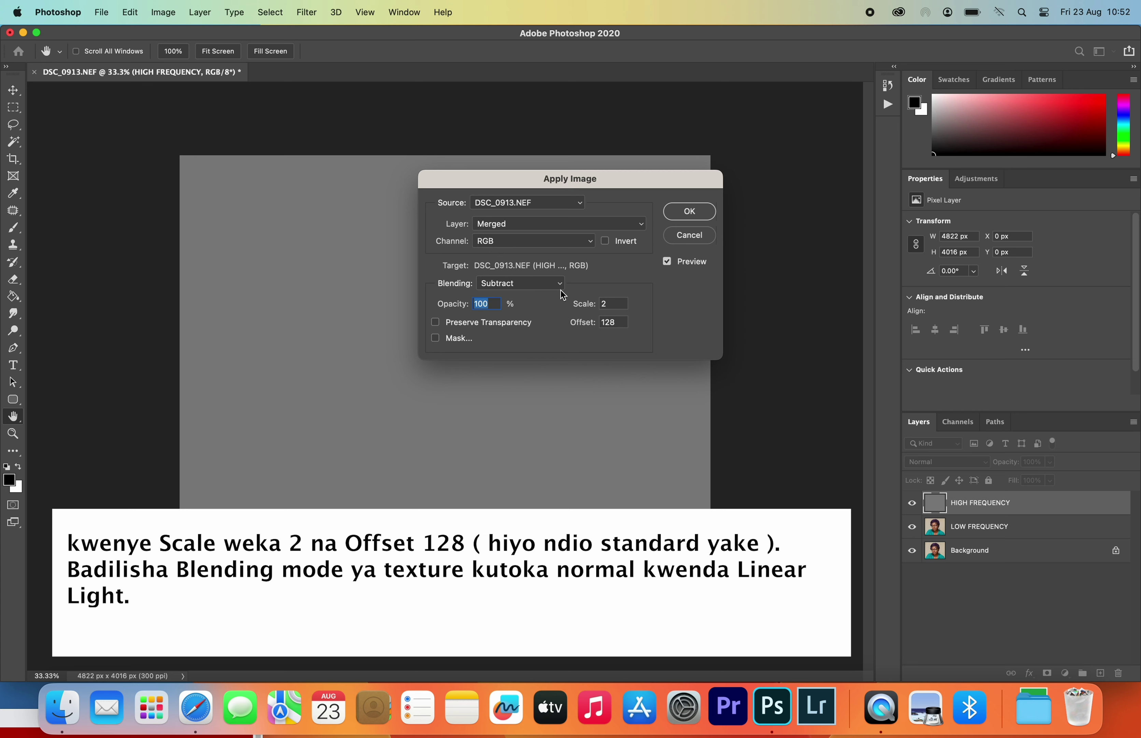
left_click(513, 225)
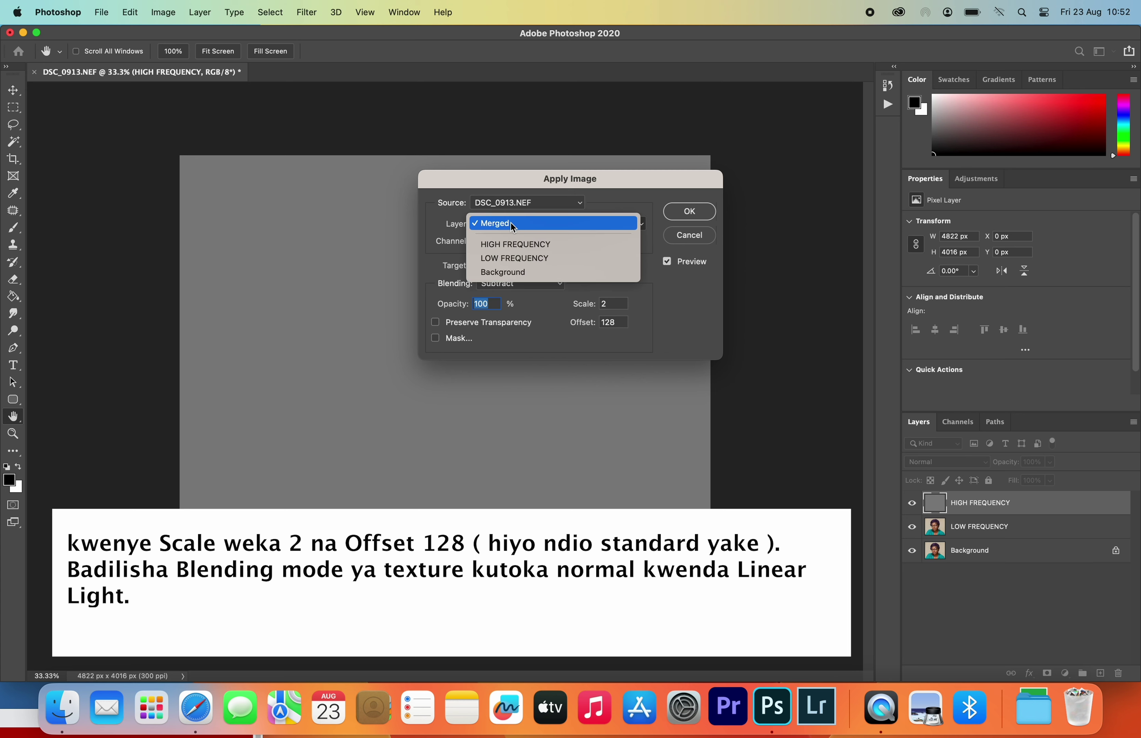
left_click(519, 263)
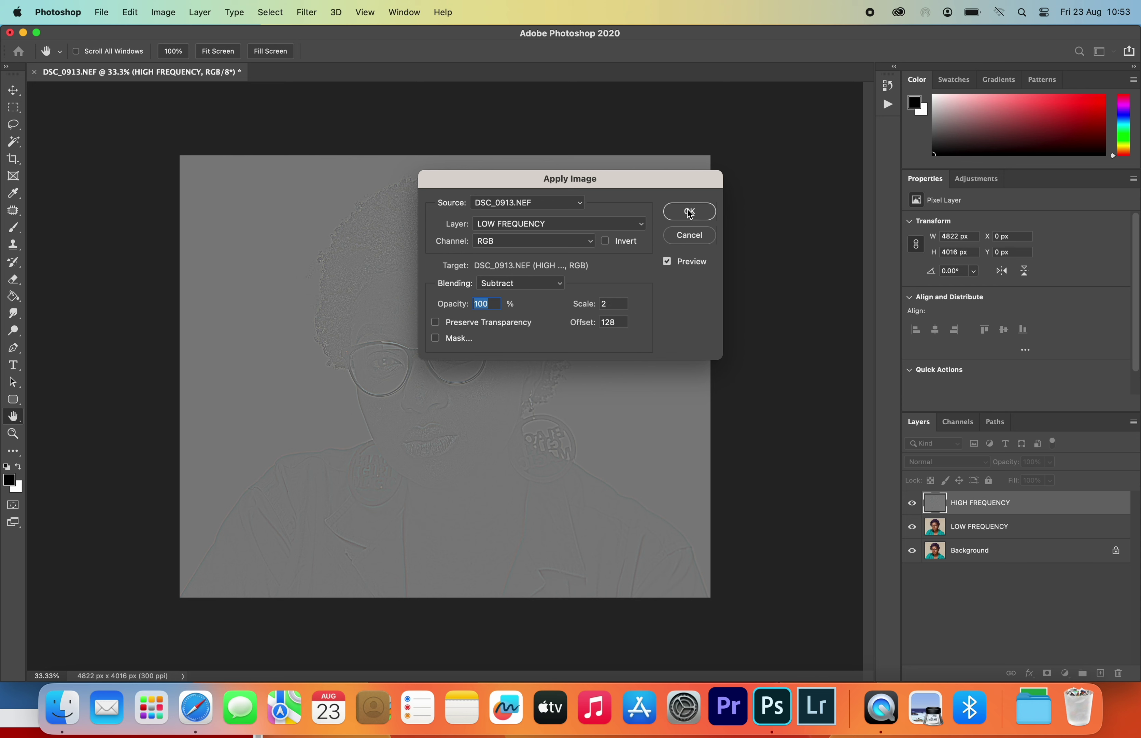
left_click(690, 212)
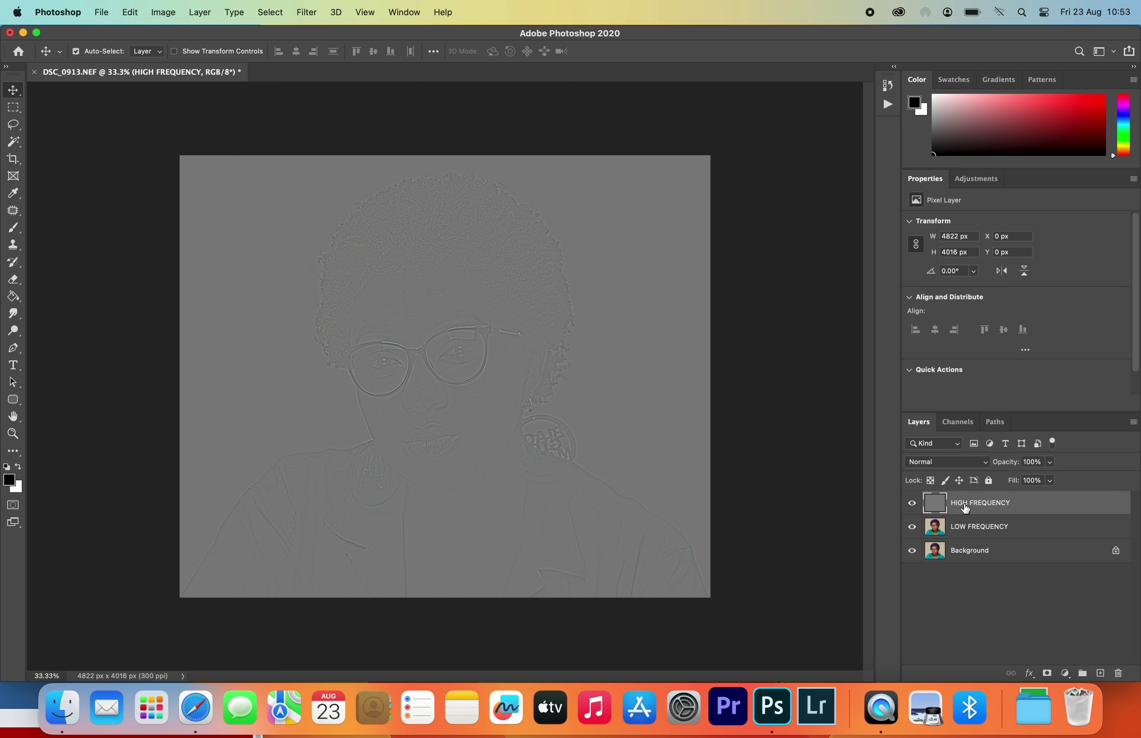
- Change HIGH FREQUENCY's blend mode from Normal to Linear Light
left_click(932, 462)
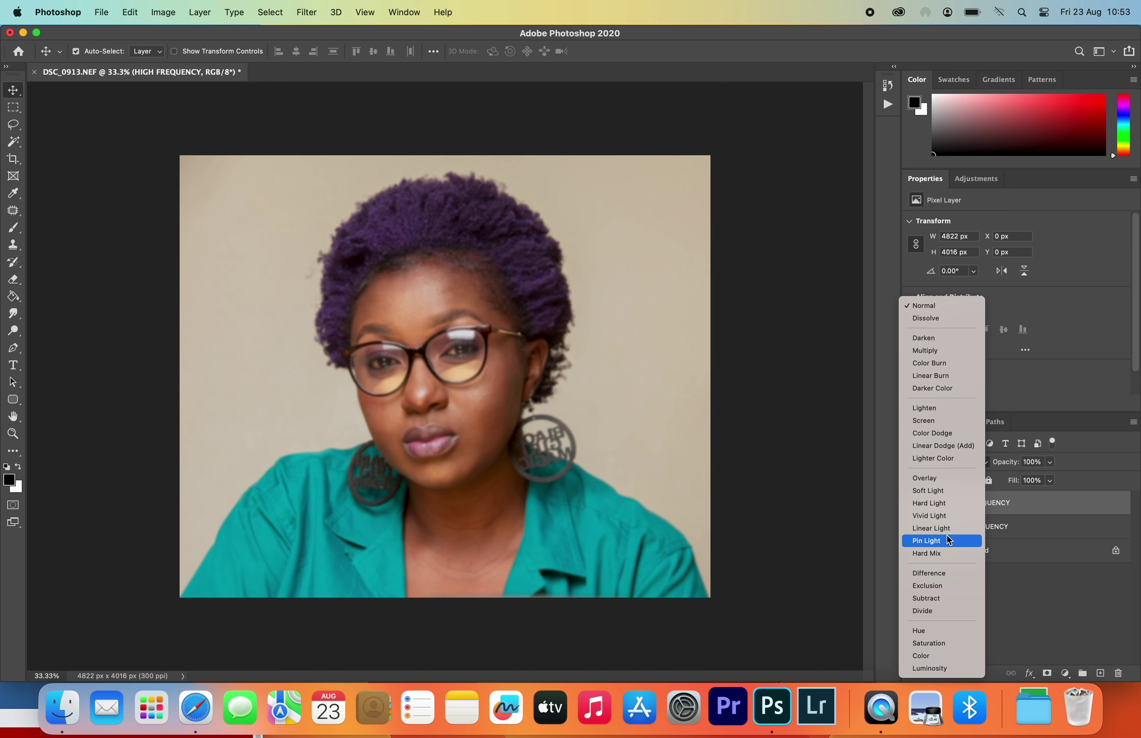
left_click(939, 530)
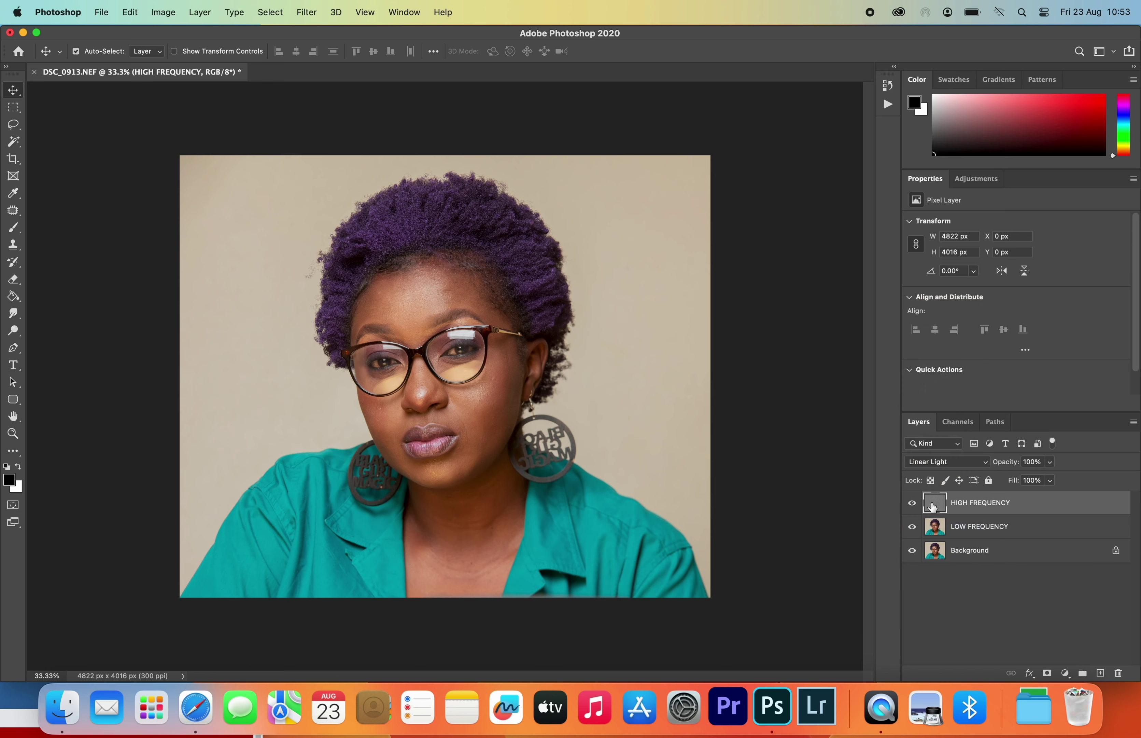
left_click(974, 531)
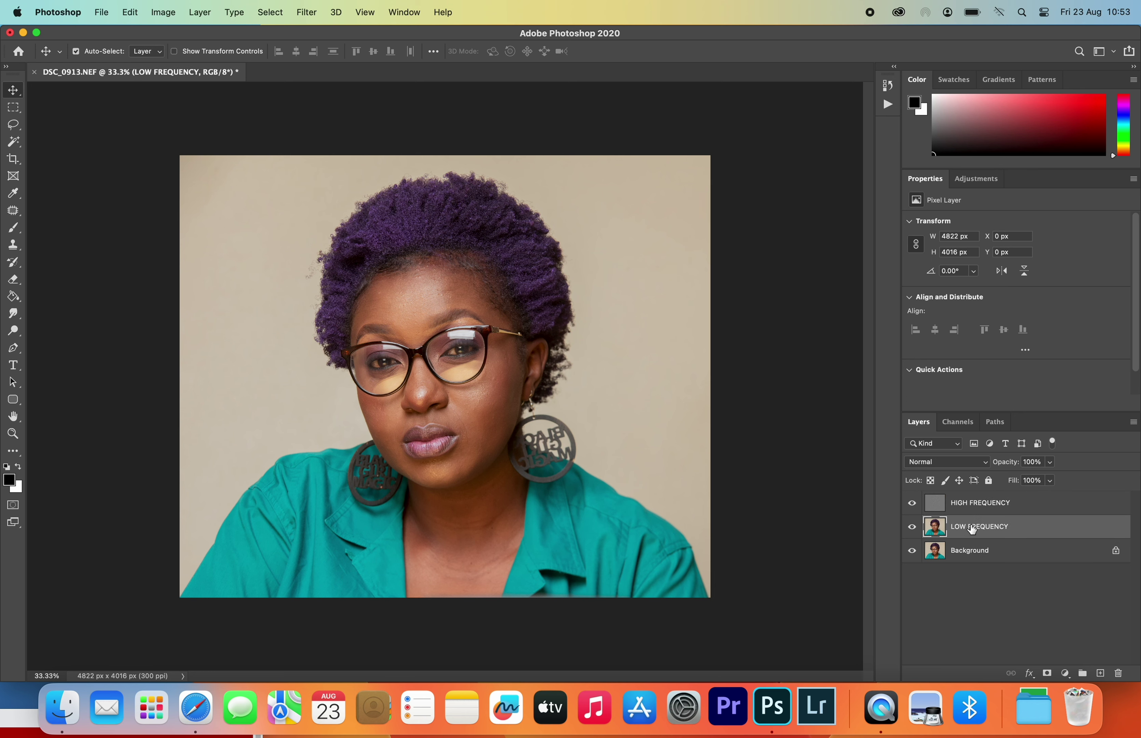
- Zoom in on the woman's face to about 66.7%
left_click(13, 437)
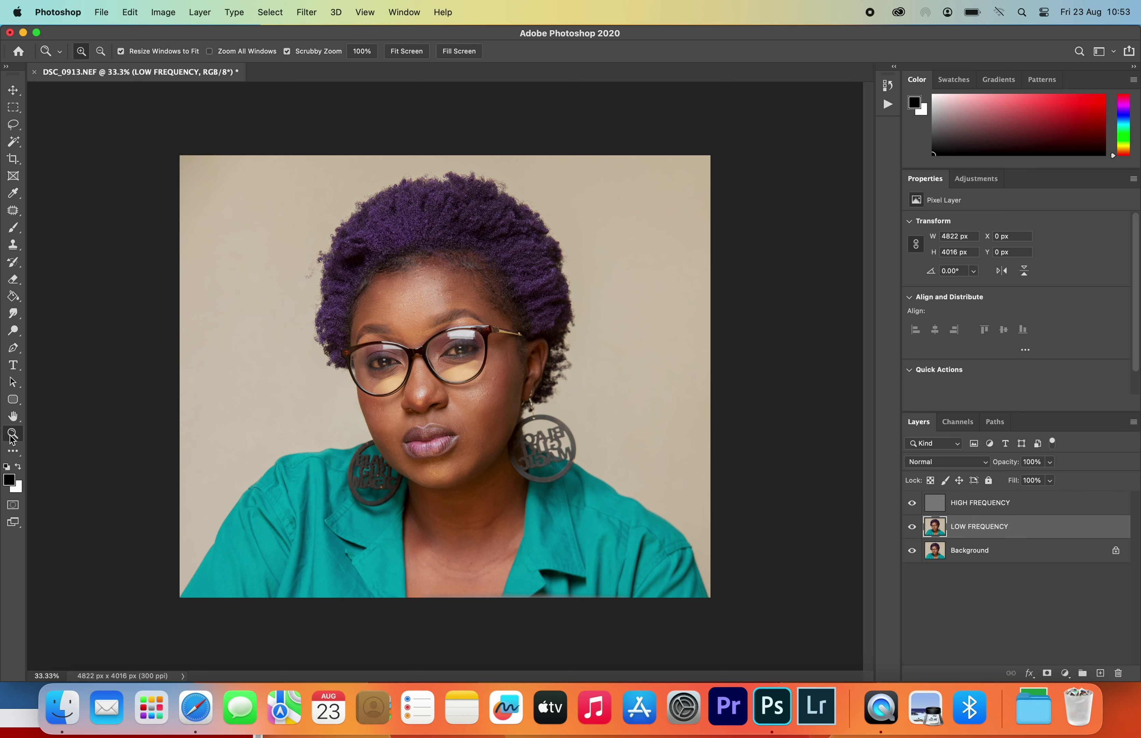
left_click_drag(560, 477, 534, 465)
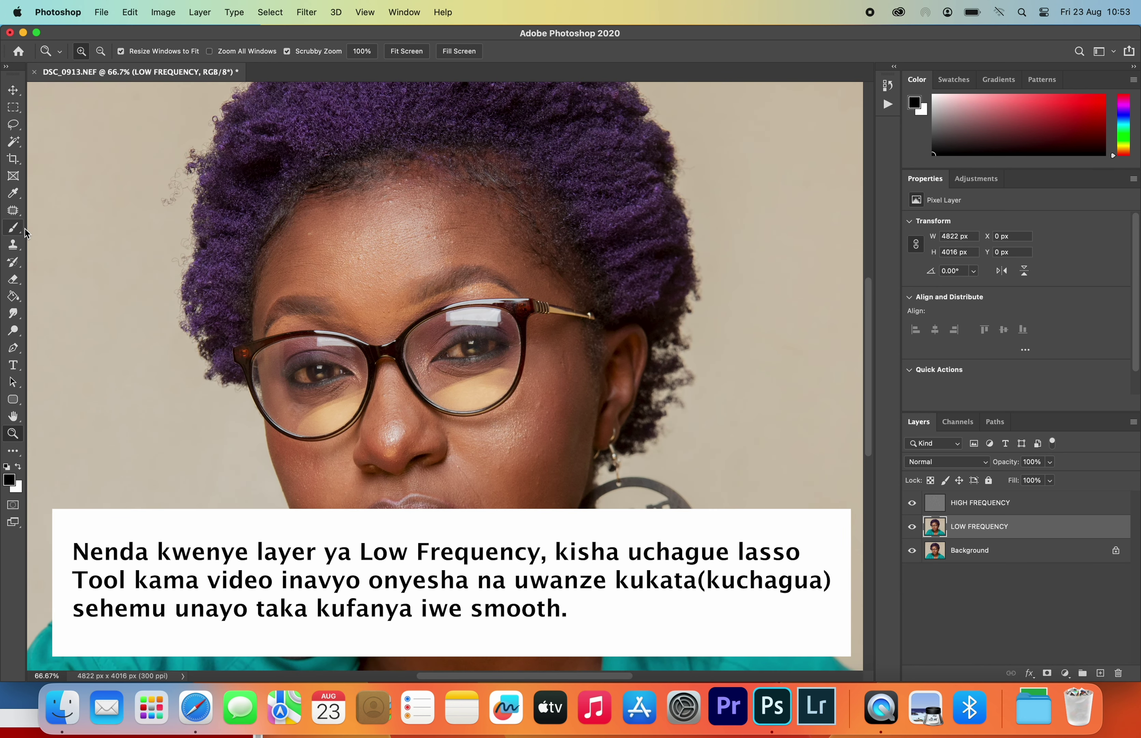
left_click(15, 236)
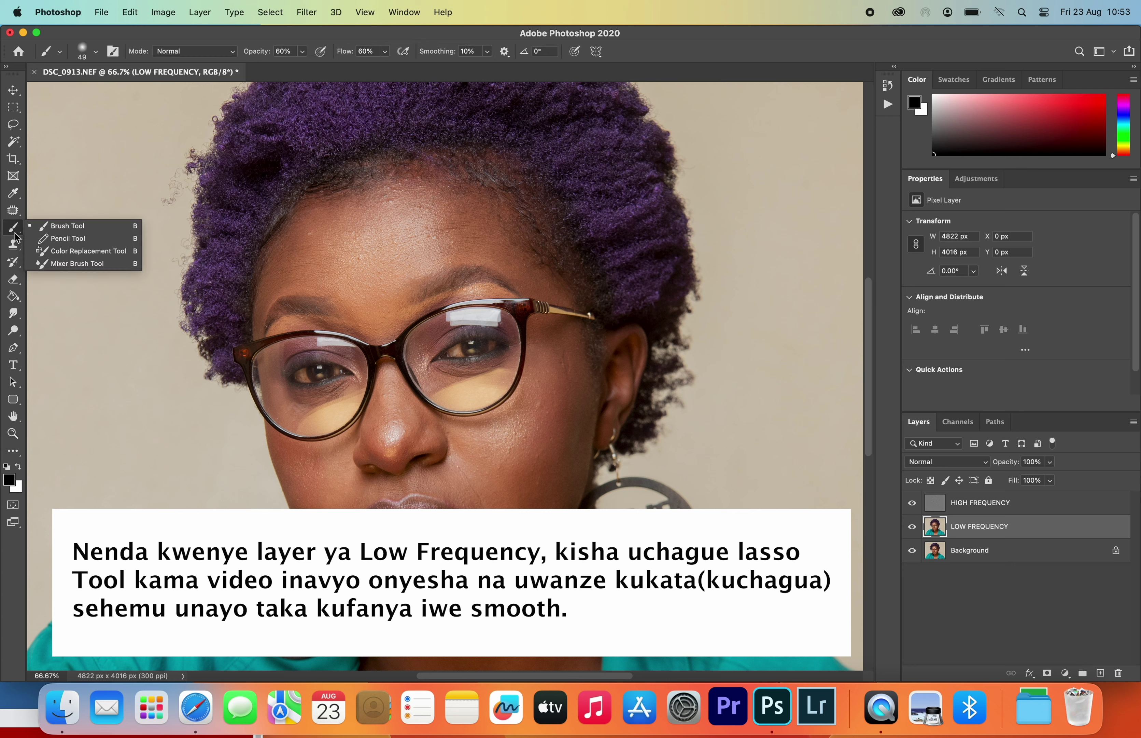
- Toggle between the frequency layers, ending with the Move tool and LOW FREQUENCY active
left_click(1007, 536)
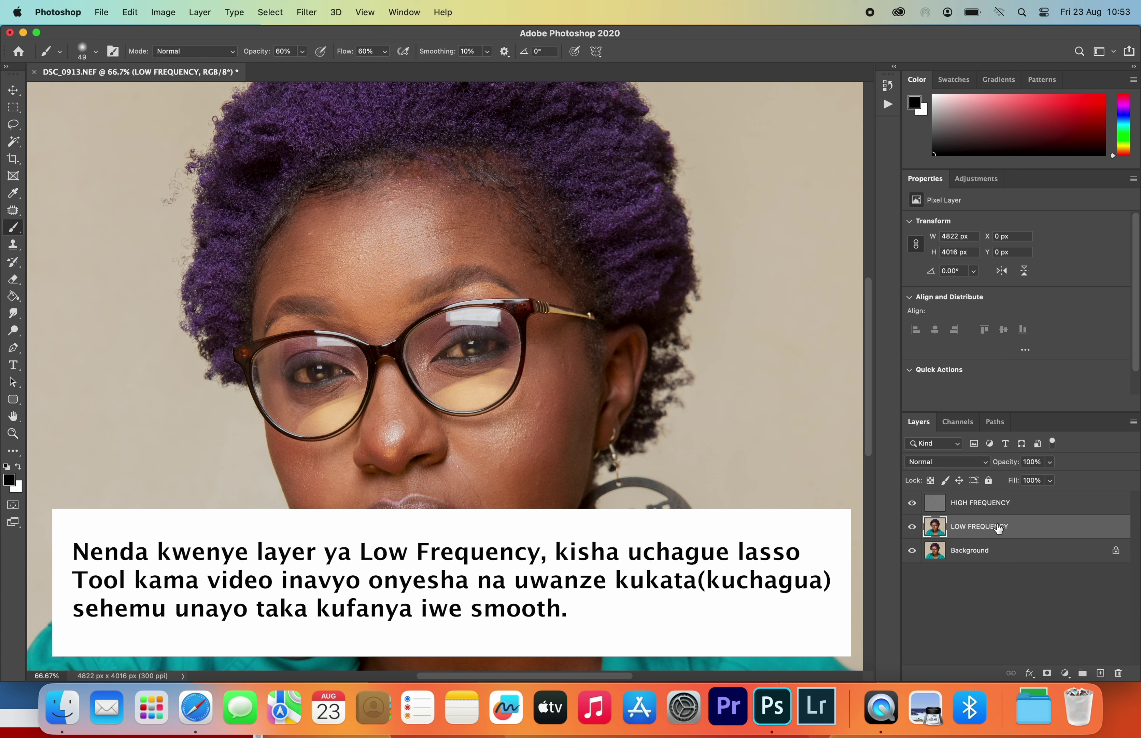
left_click(972, 504)
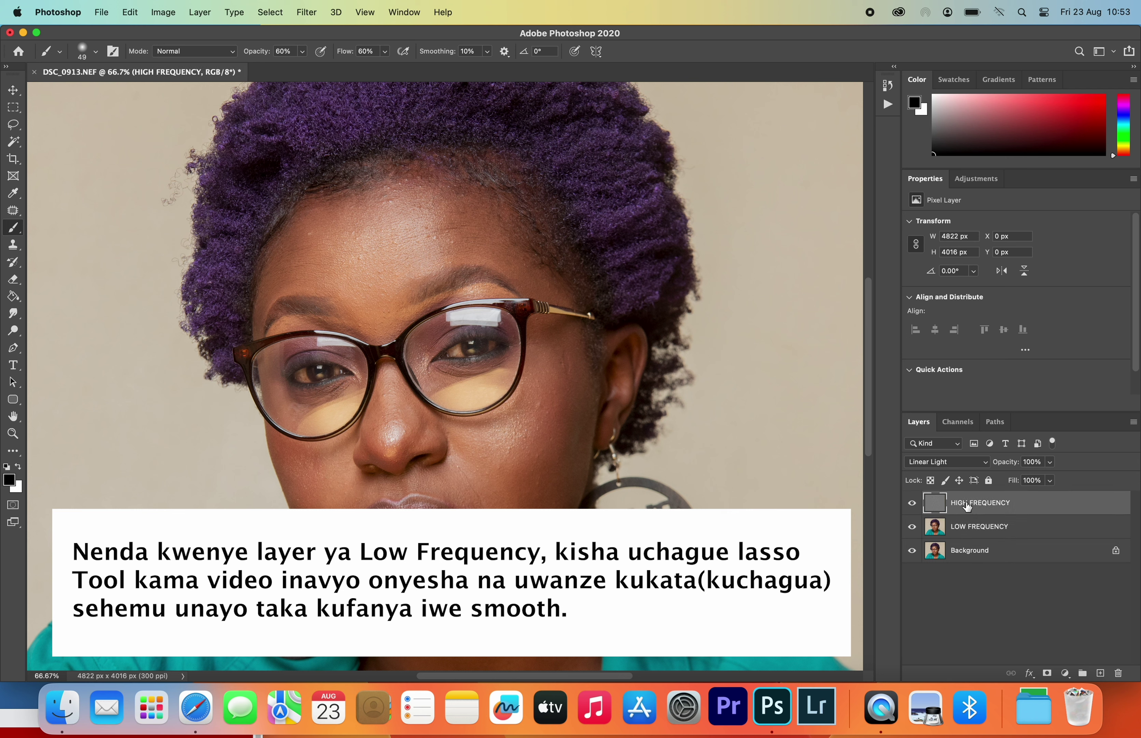
left_click(974, 528)
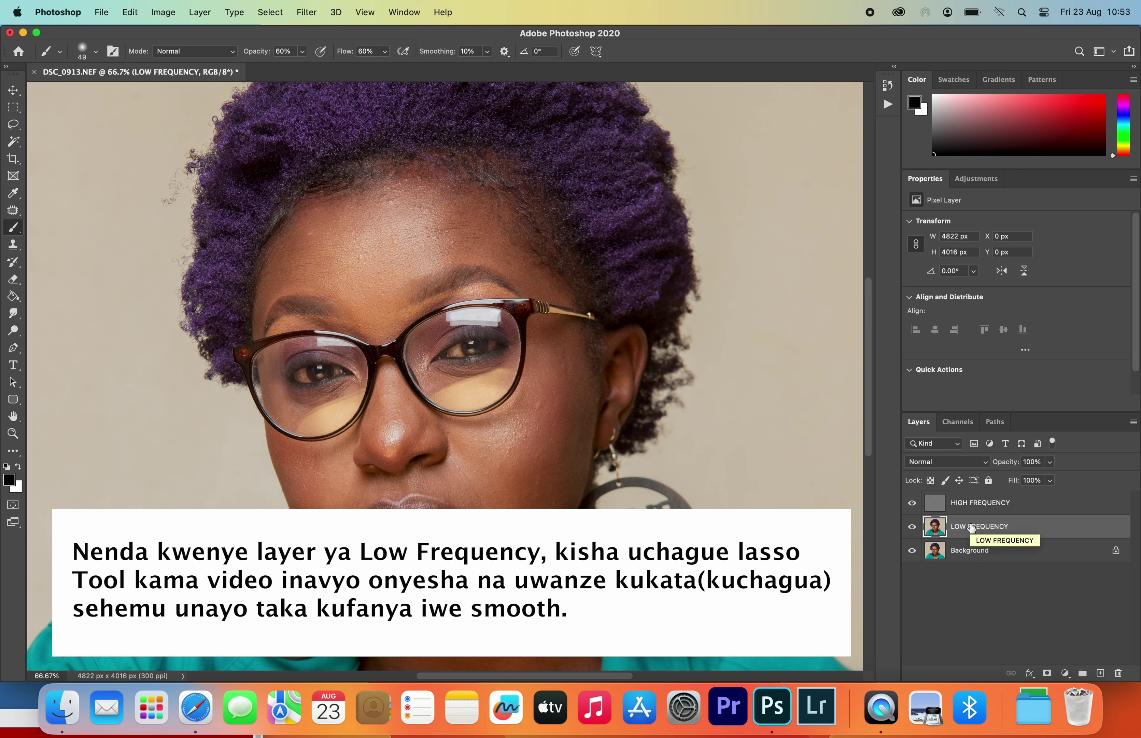
left_click(968, 502)
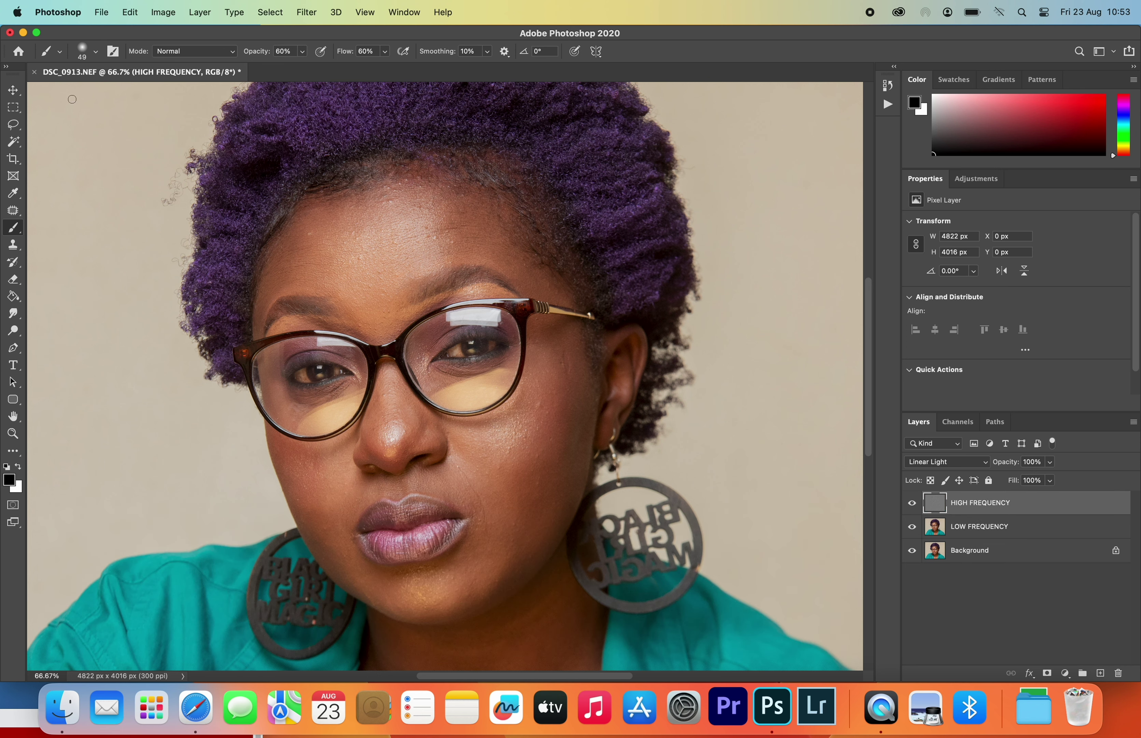
left_click(15, 91)
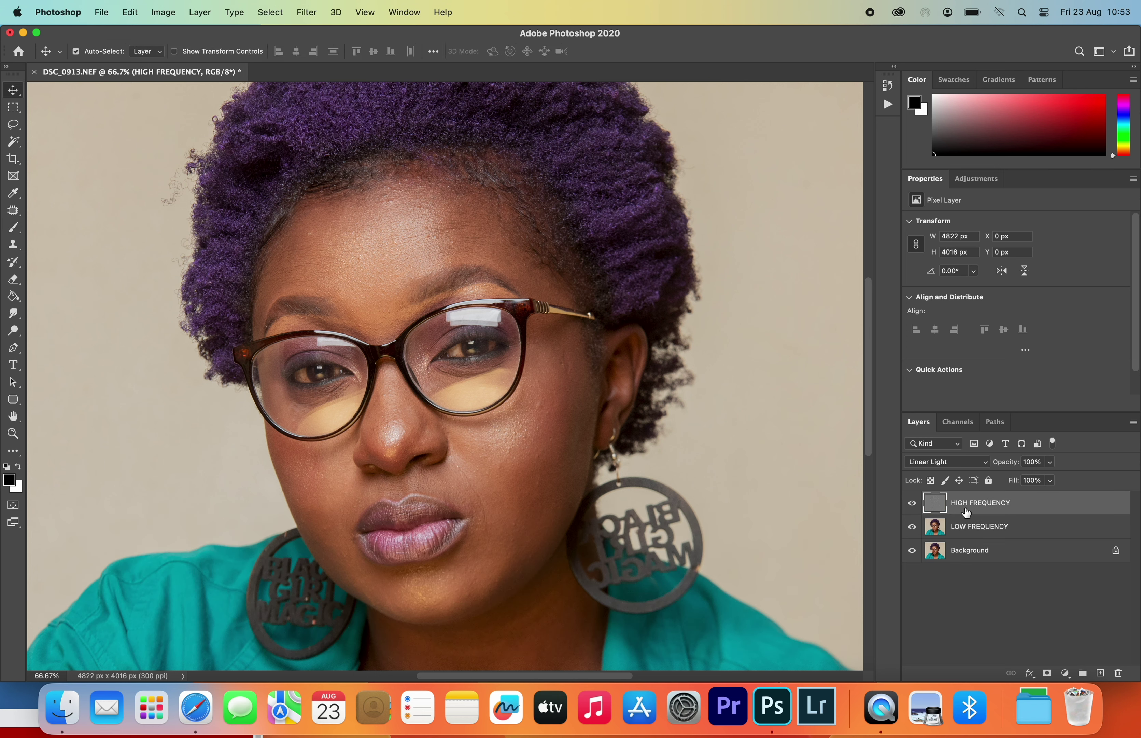
left_click(973, 527)
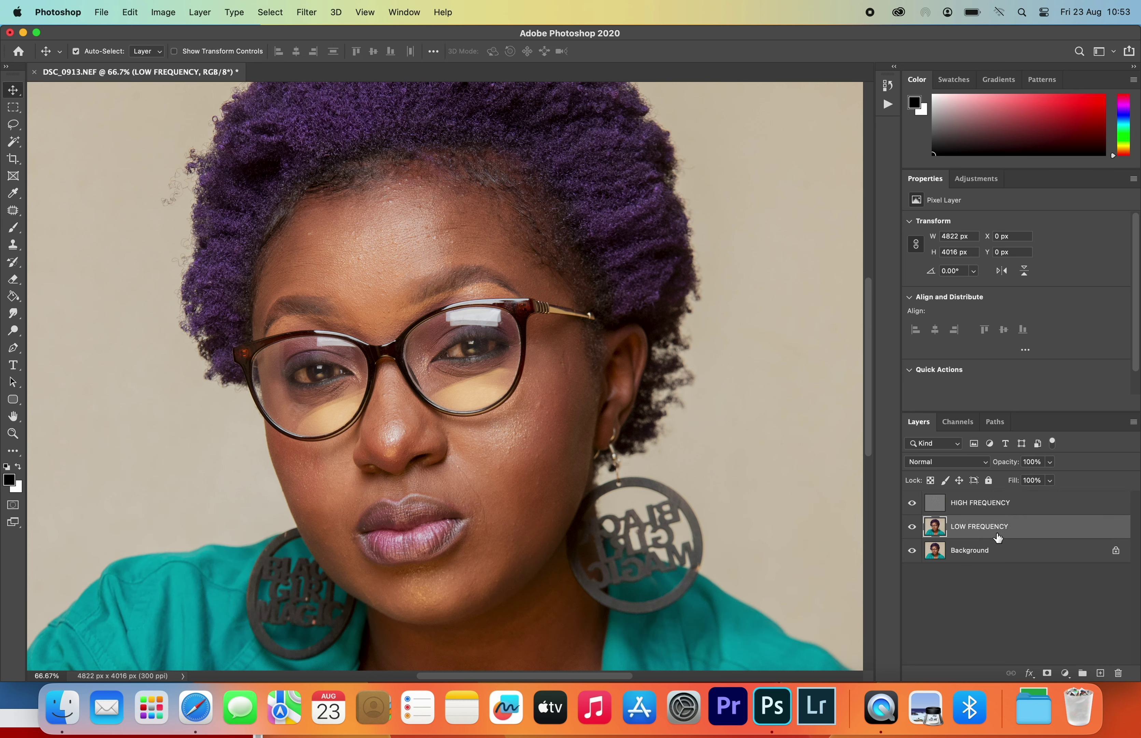
- Draw a freehand lasso selection around the forehead above the glasses
left_click(14, 127)
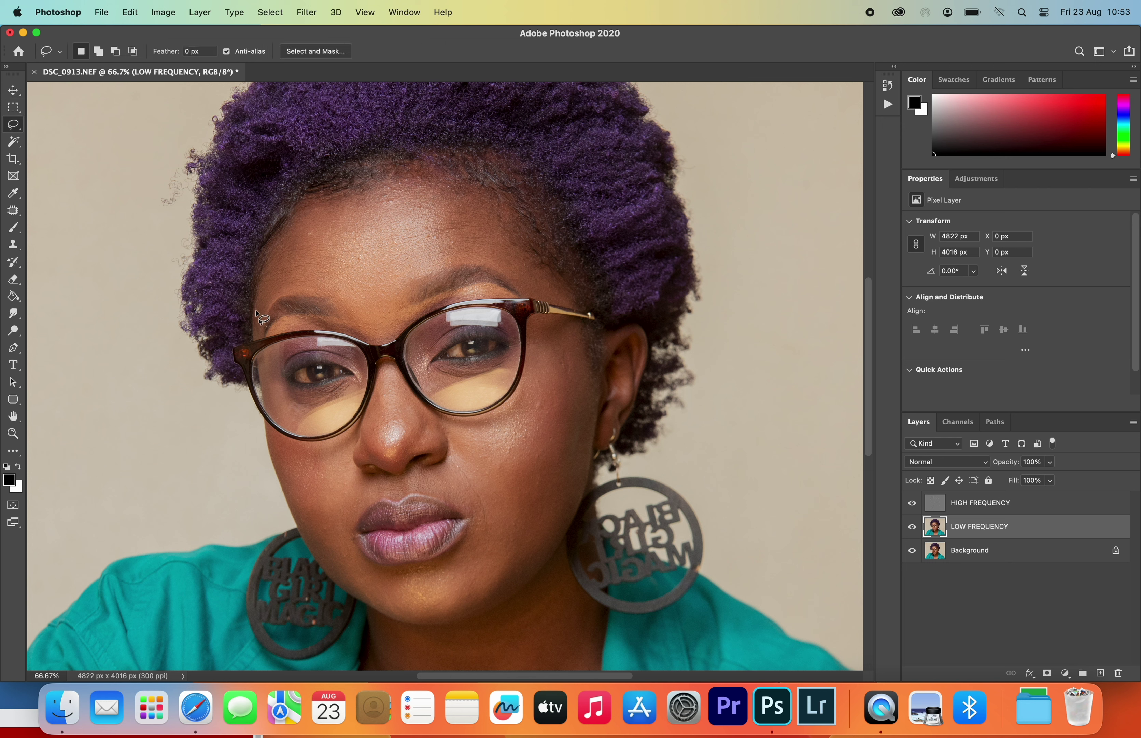
mouse_move(257, 313)
left_mouse_down()
mouse_move(255, 295)
mouse_move(312, 209)
mouse_move(403, 178)
mouse_move(456, 183)
mouse_move(490, 203)
mouse_move(501, 235)
mouse_move(571, 306)
mouse_move(477, 264)
mouse_move(446, 264)
mouse_move(418, 272)
mouse_move(383, 332)
mouse_move(314, 294)
mouse_move(271, 302)
mouse_move(254, 329)
left_mouse_up()
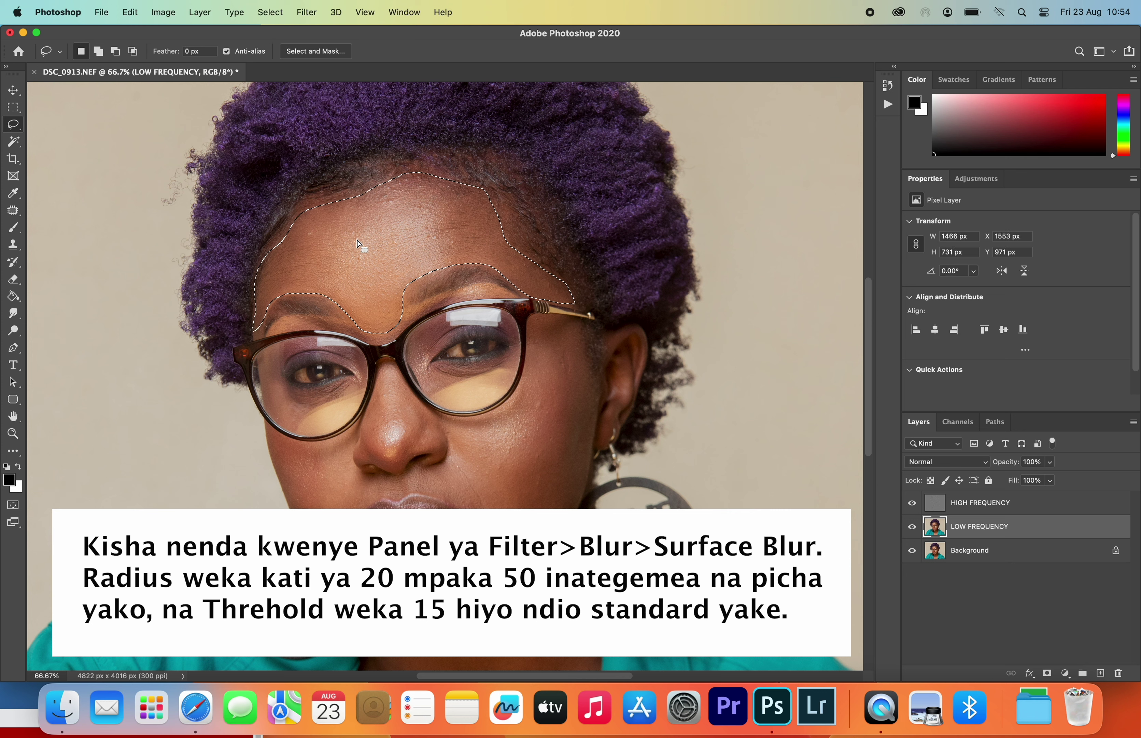
left_click(306, 13)
mouse_move(311, 167)
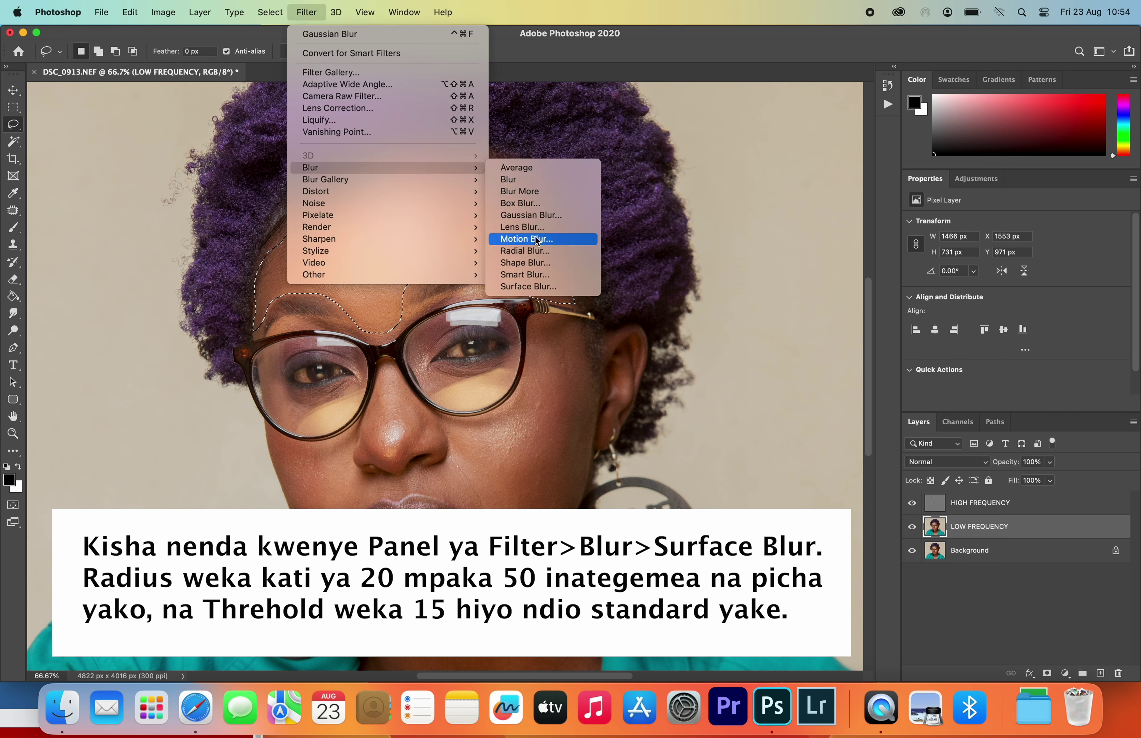
- Apply a Surface Blur to the forehead with radius about 42 and threshold 15
left_click(538, 287)
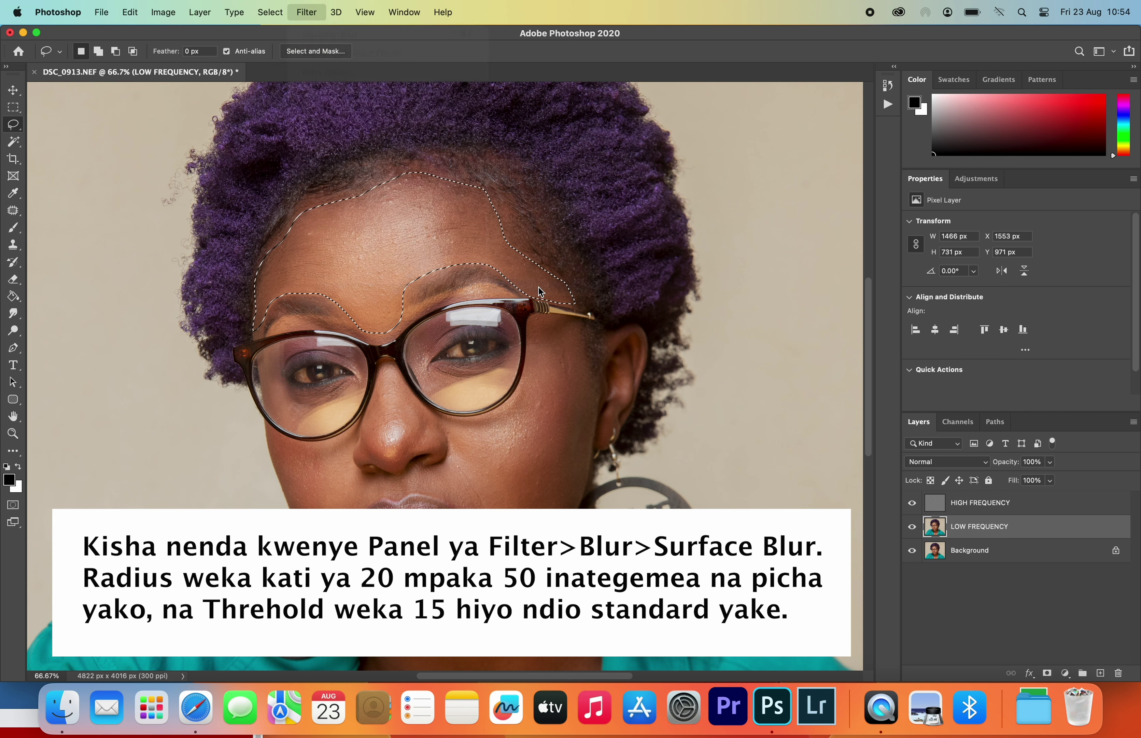
left_click_drag(527, 155, 679, 139)
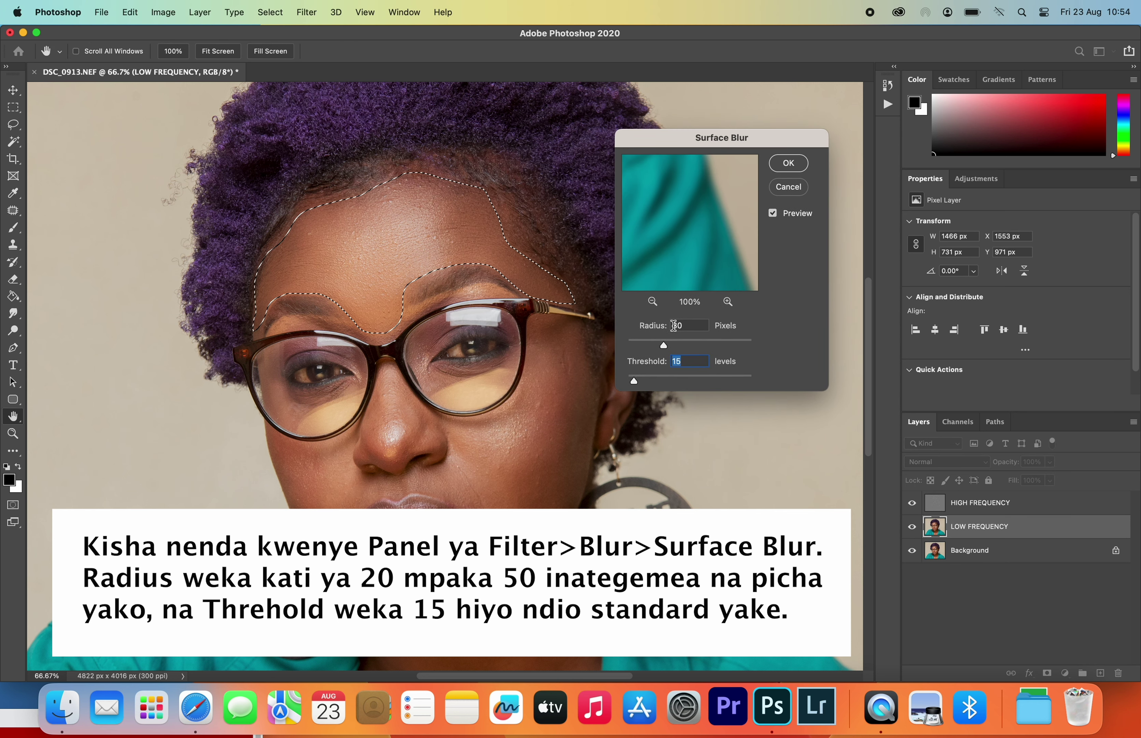
left_click_drag(664, 346, 670, 346)
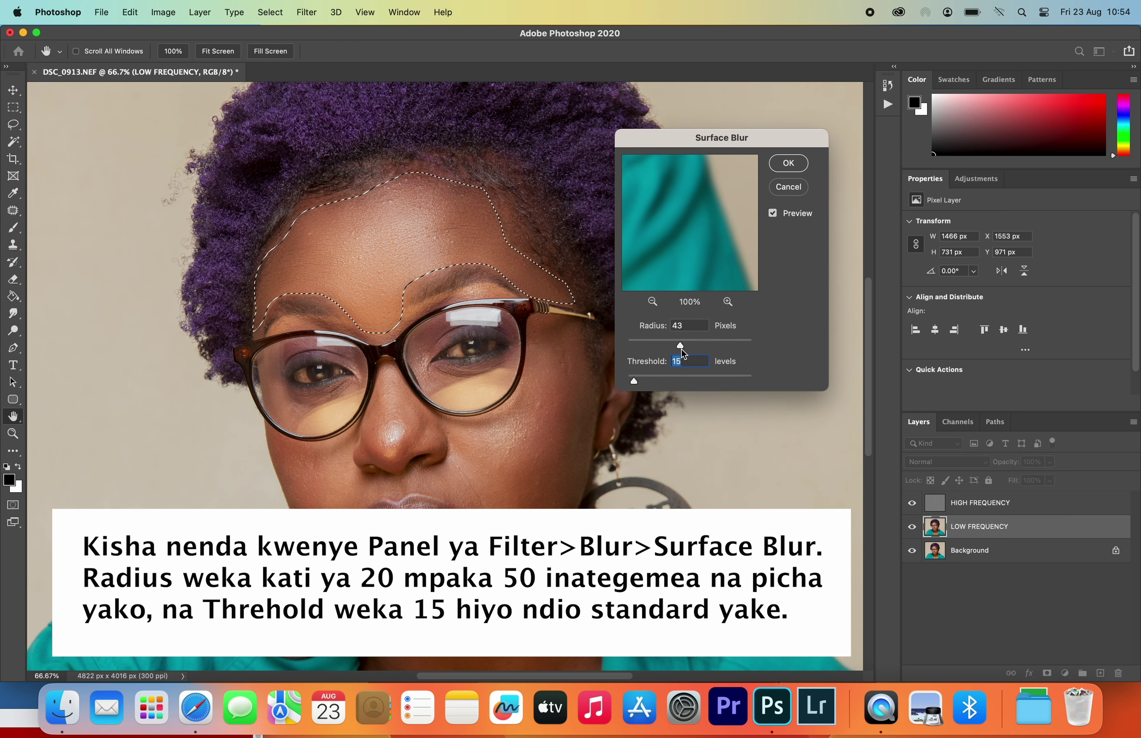
left_click_drag(684, 349, 686, 346)
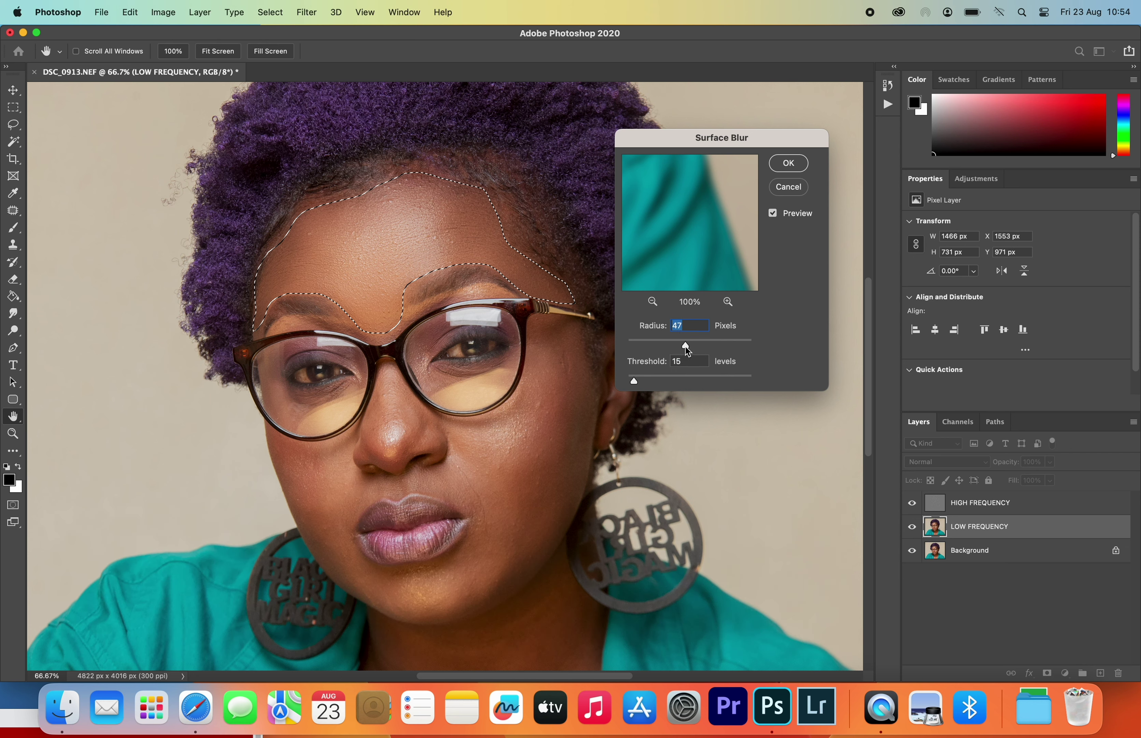
left_click_drag(684, 346, 683, 351)
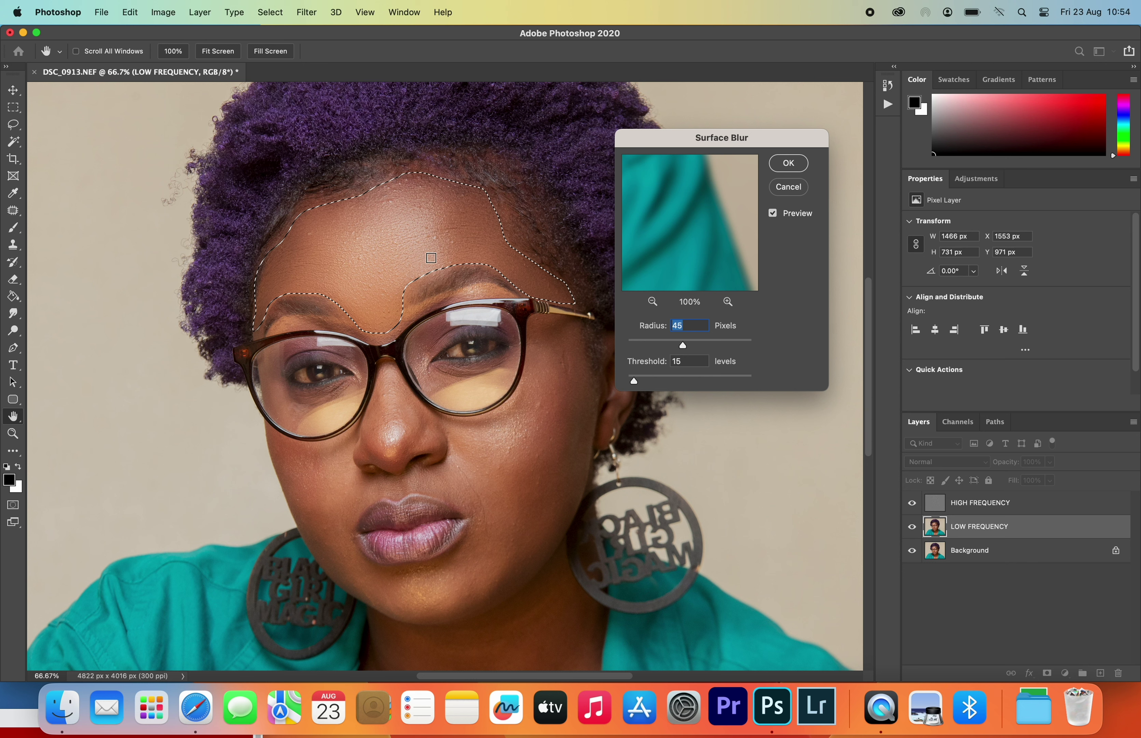
left_click(788, 163)
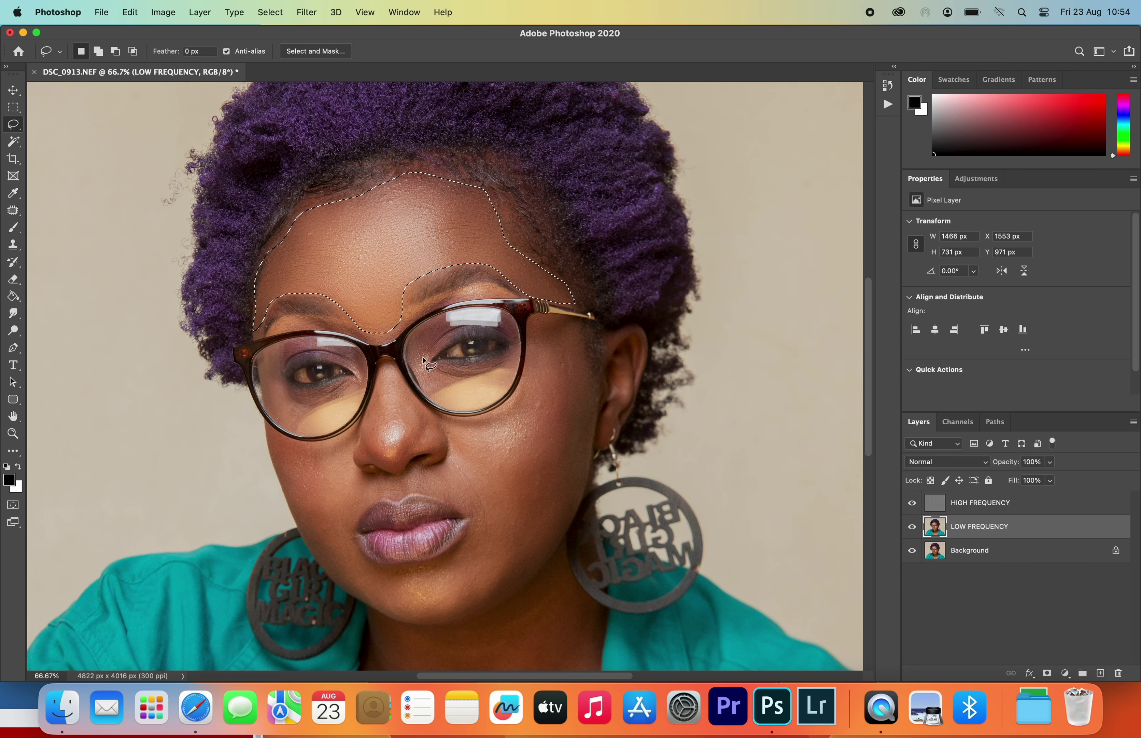
- Lasso the right cheek and jaw and apply Surface Blur (radius 45, threshold 15)
left_click(442, 419)
mouse_move(521, 393)
left_mouse_down()
mouse_move(527, 360)
mouse_move(576, 321)
mouse_move(591, 451)
mouse_move(582, 518)
mouse_move(511, 599)
mouse_move(466, 616)
mouse_move(443, 562)
mouse_move(475, 518)
mouse_move(413, 494)
mouse_move(460, 422)
mouse_move(523, 397)
mouse_move(558, 324)
mouse_move(594, 386)
mouse_move(594, 456)
left_mouse_up()
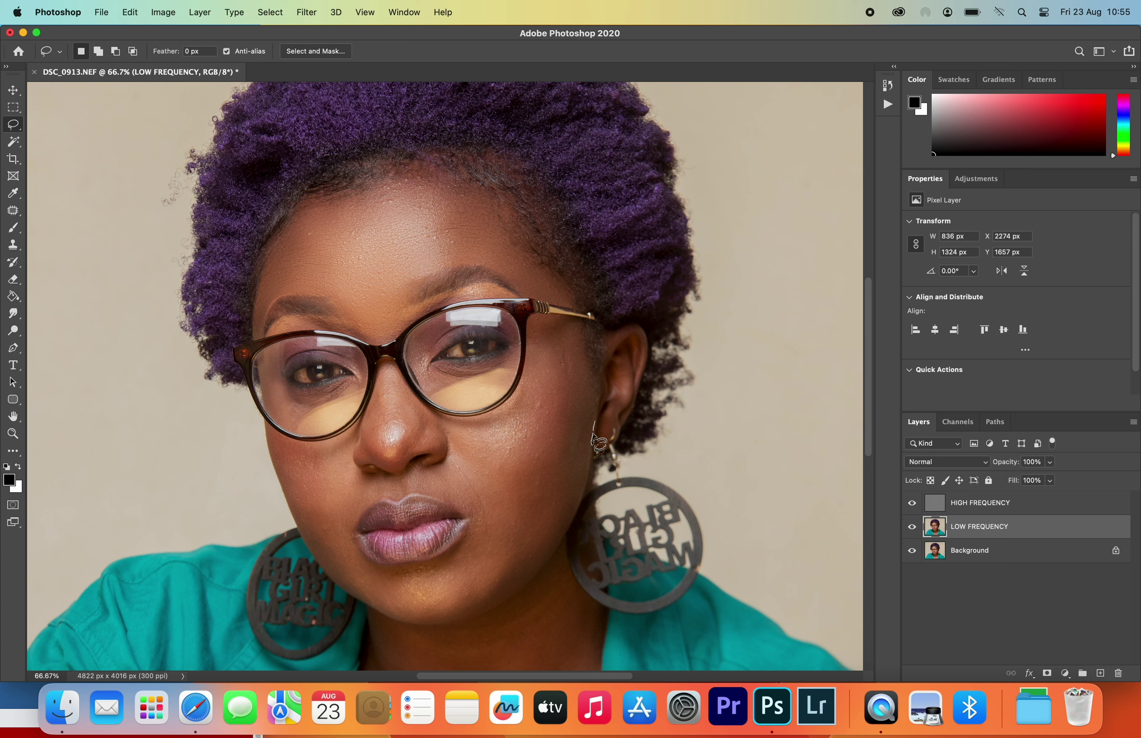
mouse_move(448, 415)
left_mouse_down()
mouse_move(481, 420)
mouse_move(530, 366)
mouse_move(595, 393)
mouse_move(576, 506)
mouse_move(460, 607)
mouse_move(432, 453)
mouse_move(438, 418)
left_mouse_up()
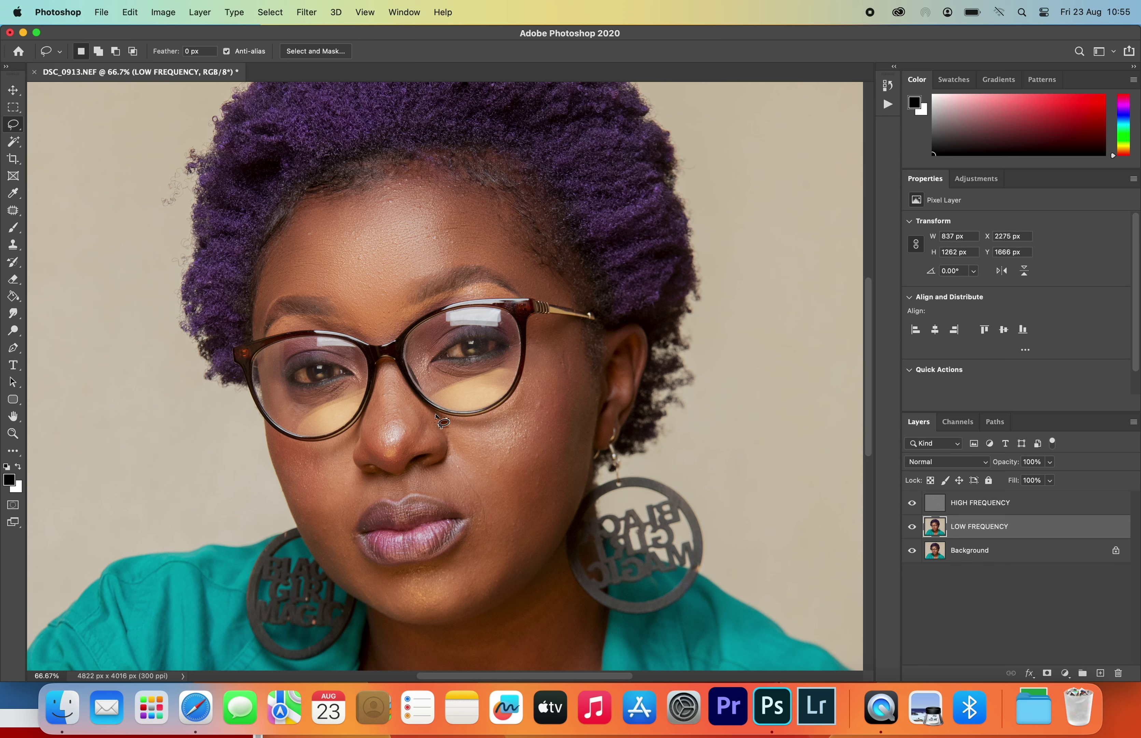
left_click(307, 12)
left_click(545, 286)
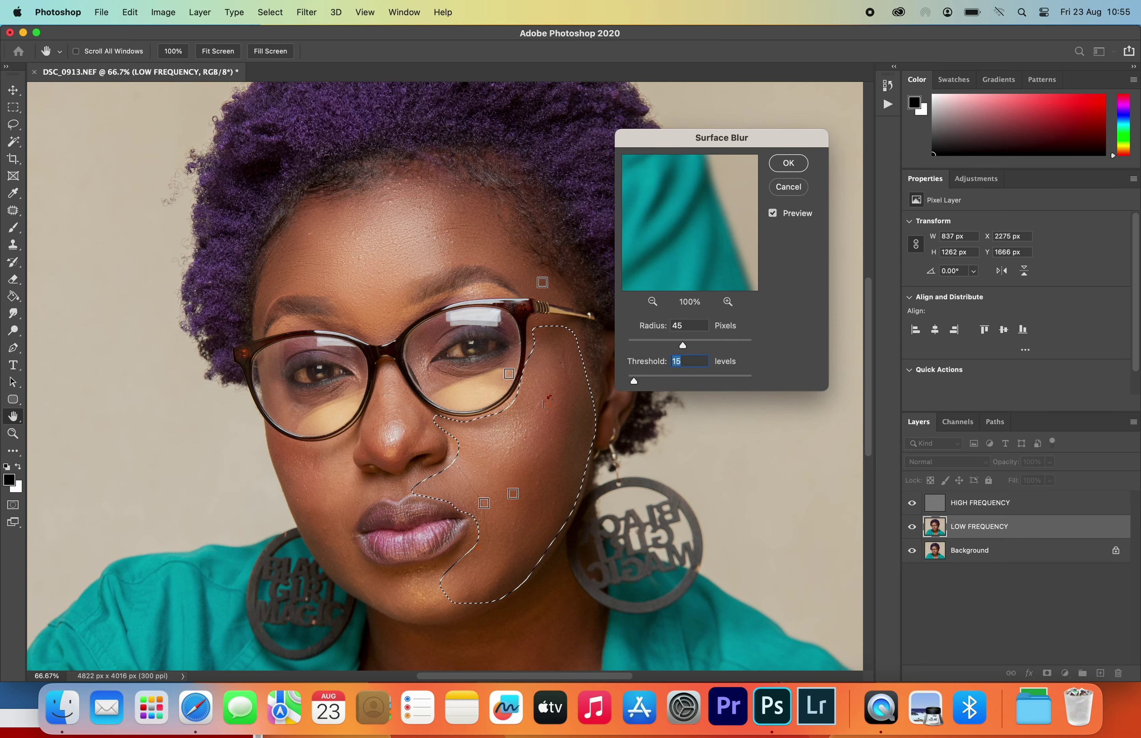
left_click(789, 163)
- Lasso the left cheek and chin and apply the same Surface Blur
mouse_move(270, 425)
left_mouse_down()
mouse_move(427, 566)
mouse_move(267, 426)
left_mouse_up()
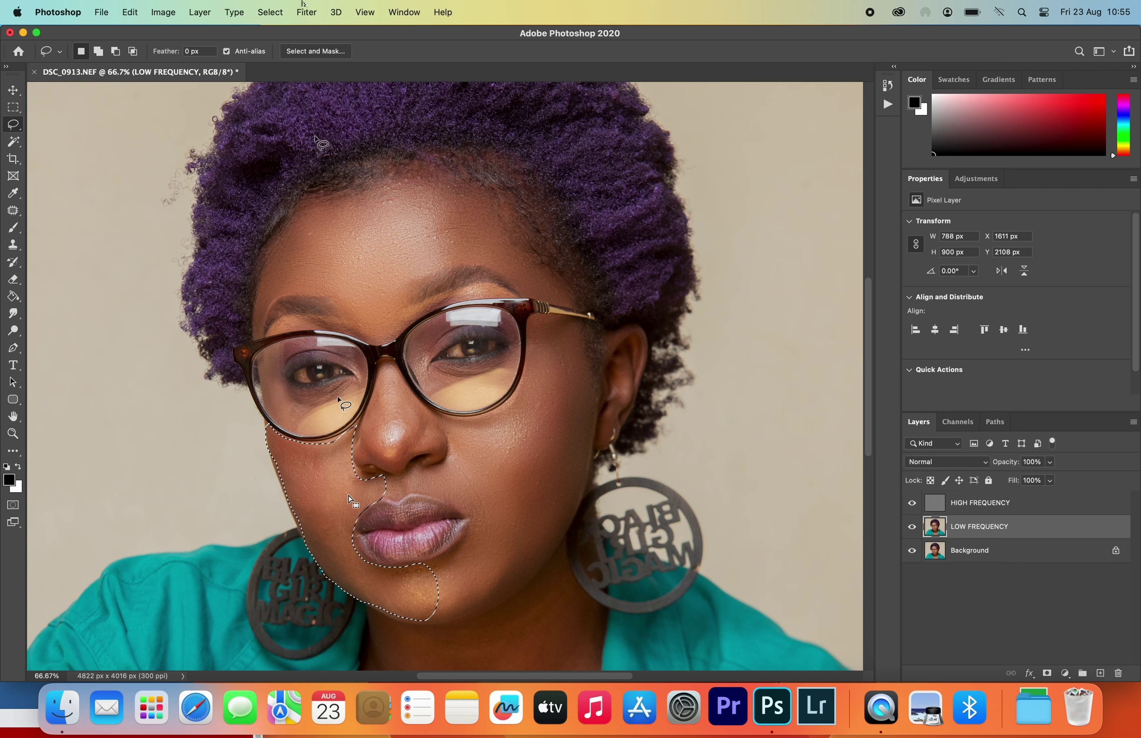
left_click(306, 12)
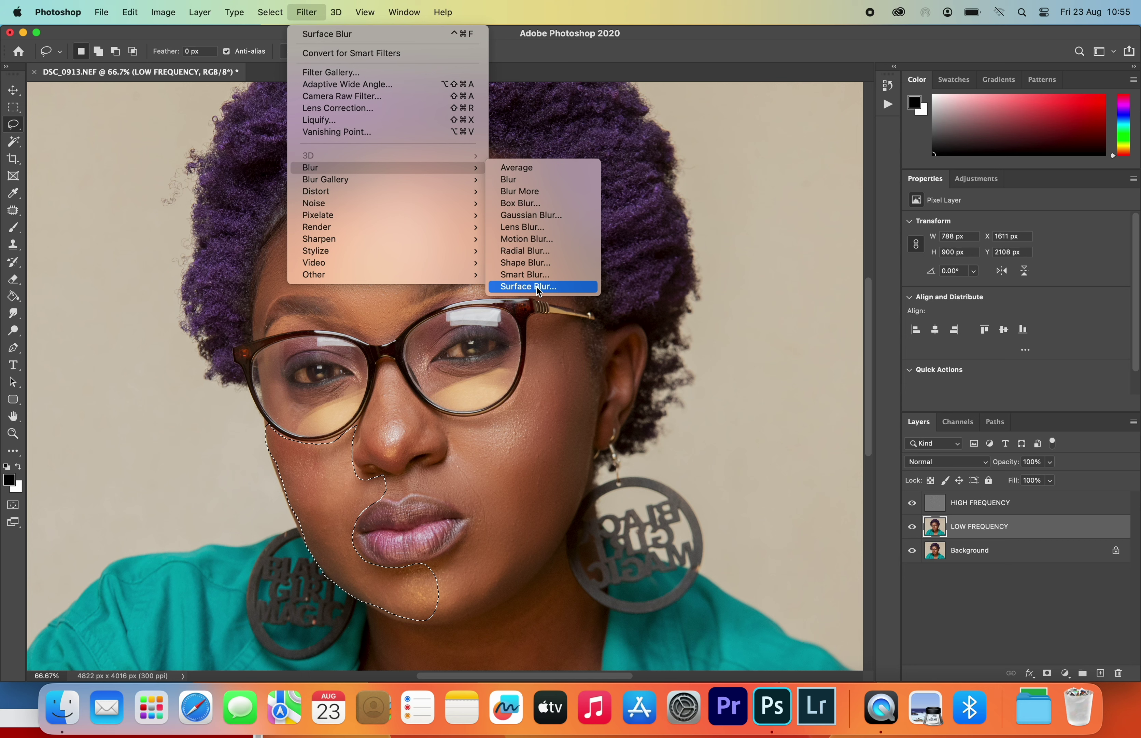
left_click(541, 287)
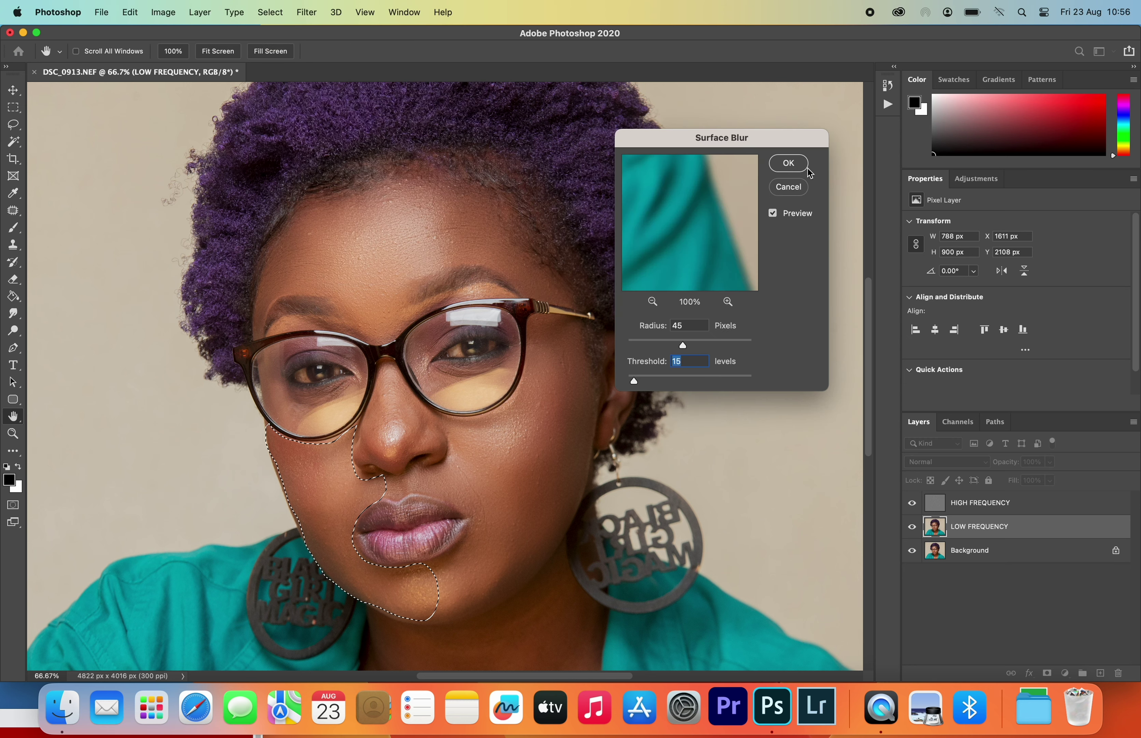
left_click(798, 166)
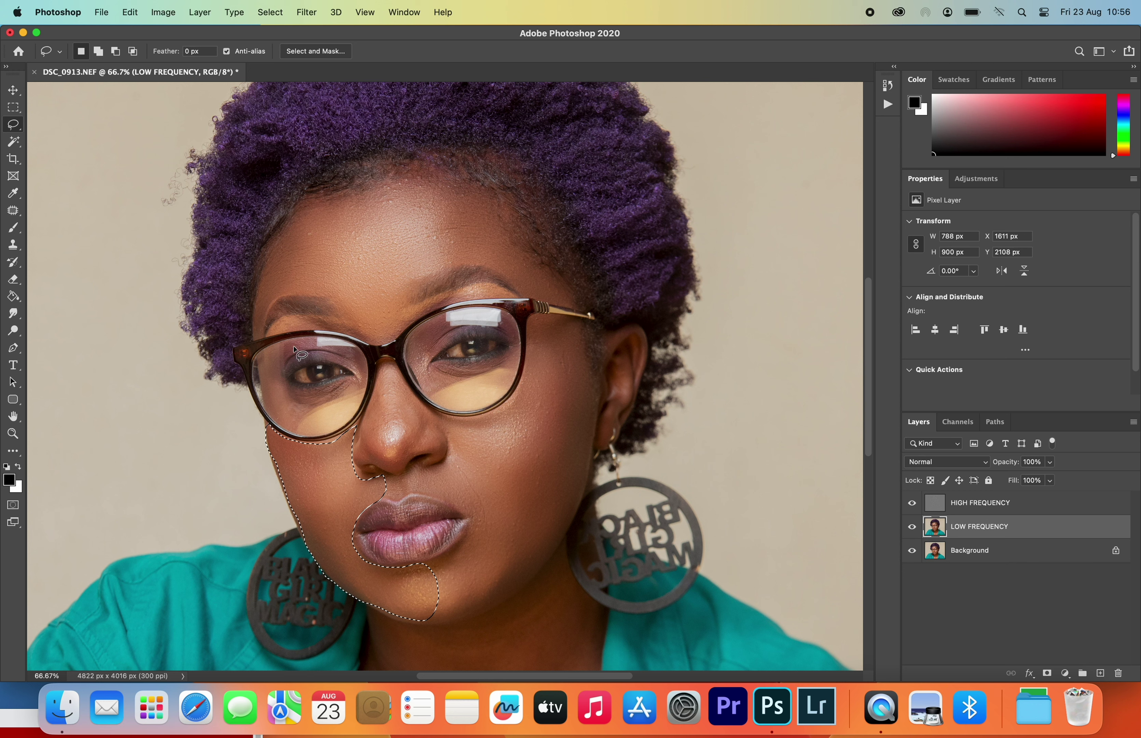
- Lasso the brow area and apply a 35-pixel Surface Blur to it
left_click_drag(269, 335, 275, 329)
left_click_drag(405, 316, 351, 336)
left_click_drag(283, 337, 268, 331)
left_click(307, 12)
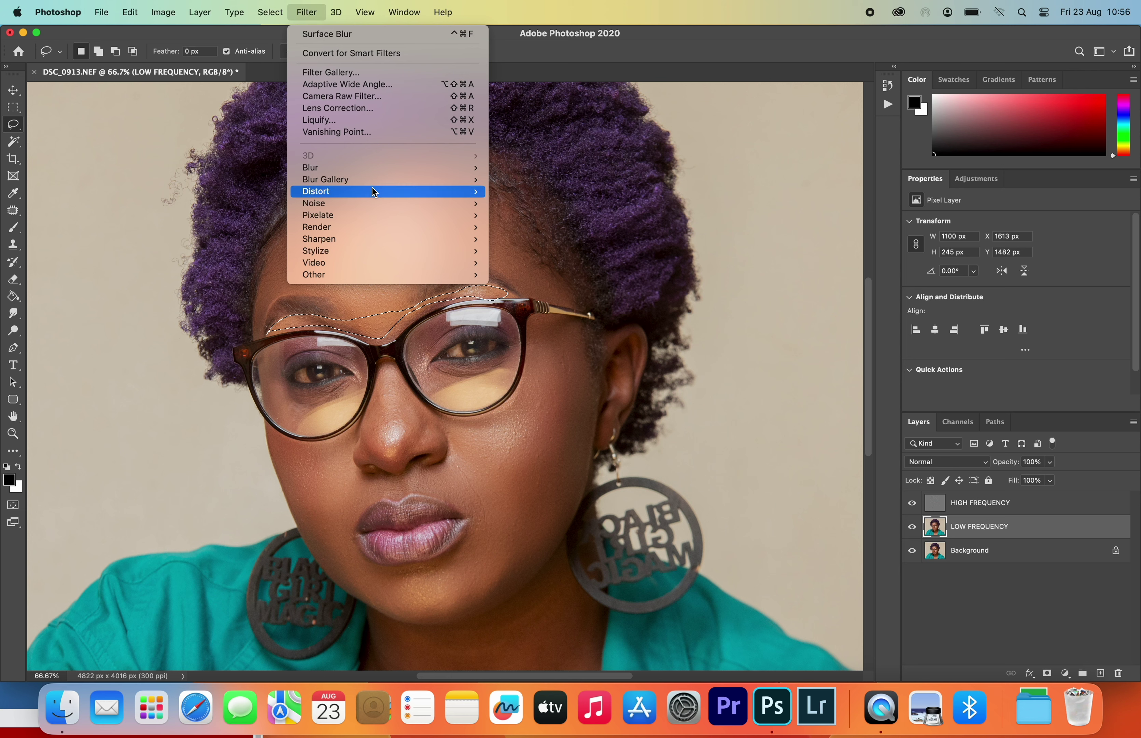
mouse_move(384, 168)
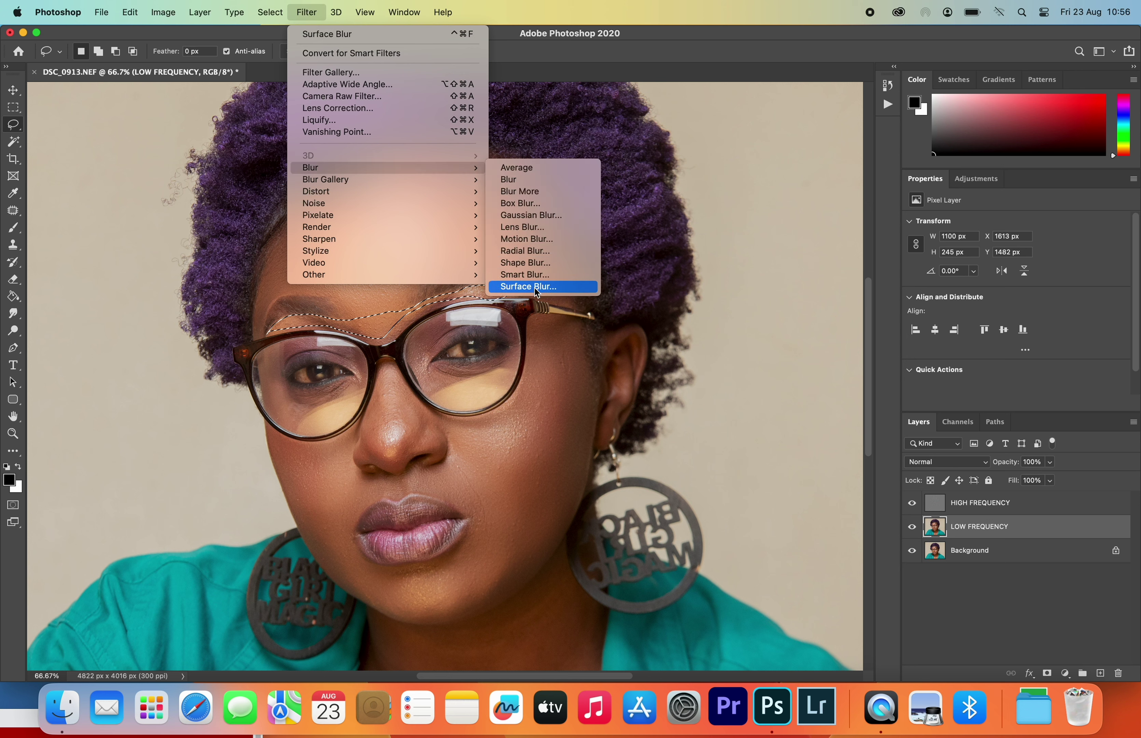
left_click(536, 287)
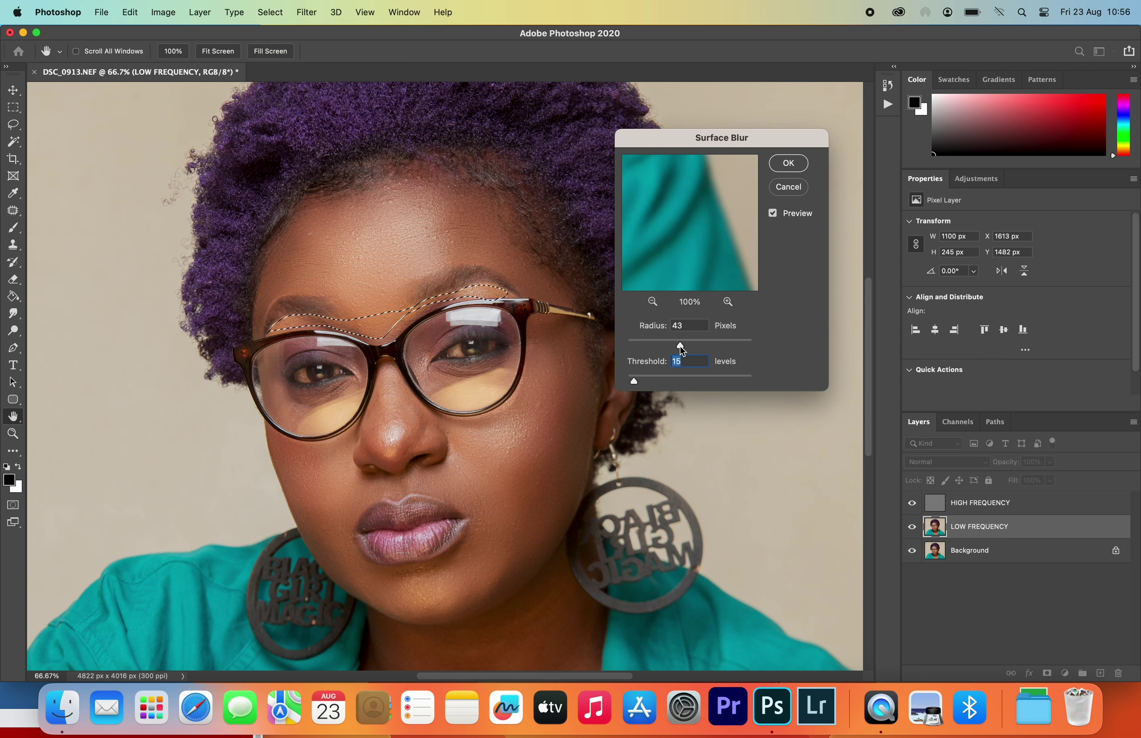
left_click(789, 163)
- Outline the skin under the left-hand eye and apply Surface Blur to it
key("super+d")
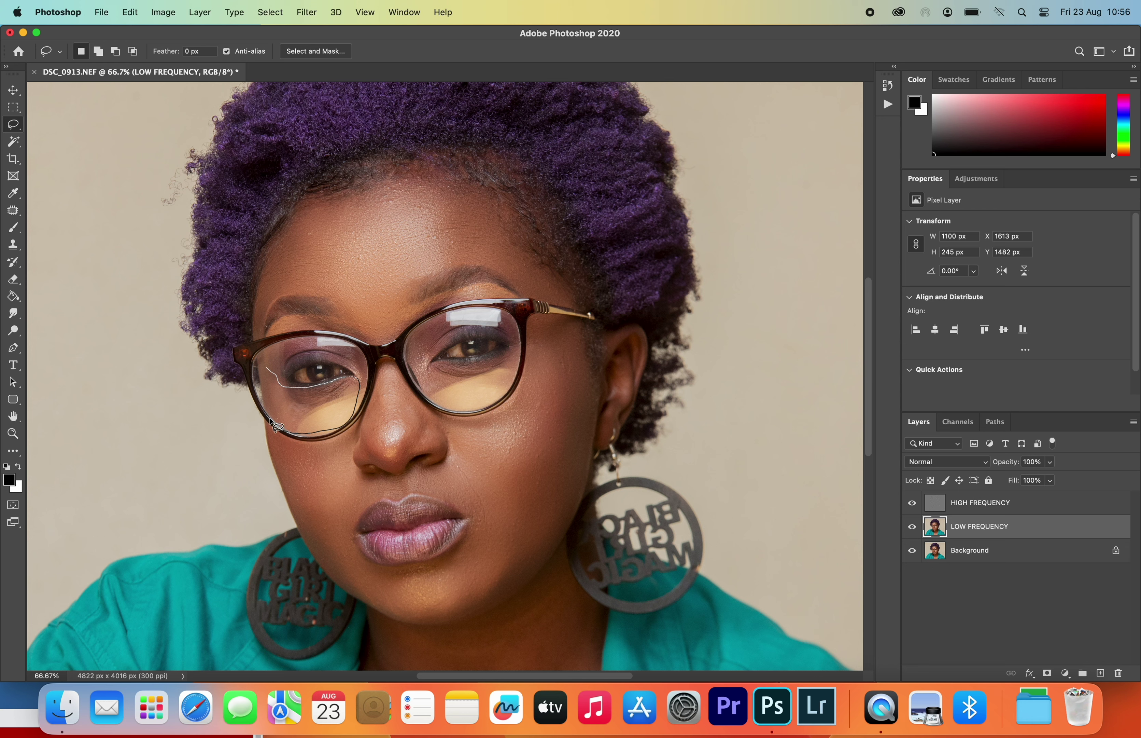
left_click_drag(266, 378, 266, 370)
left_click(307, 12)
mouse_move(310, 168)
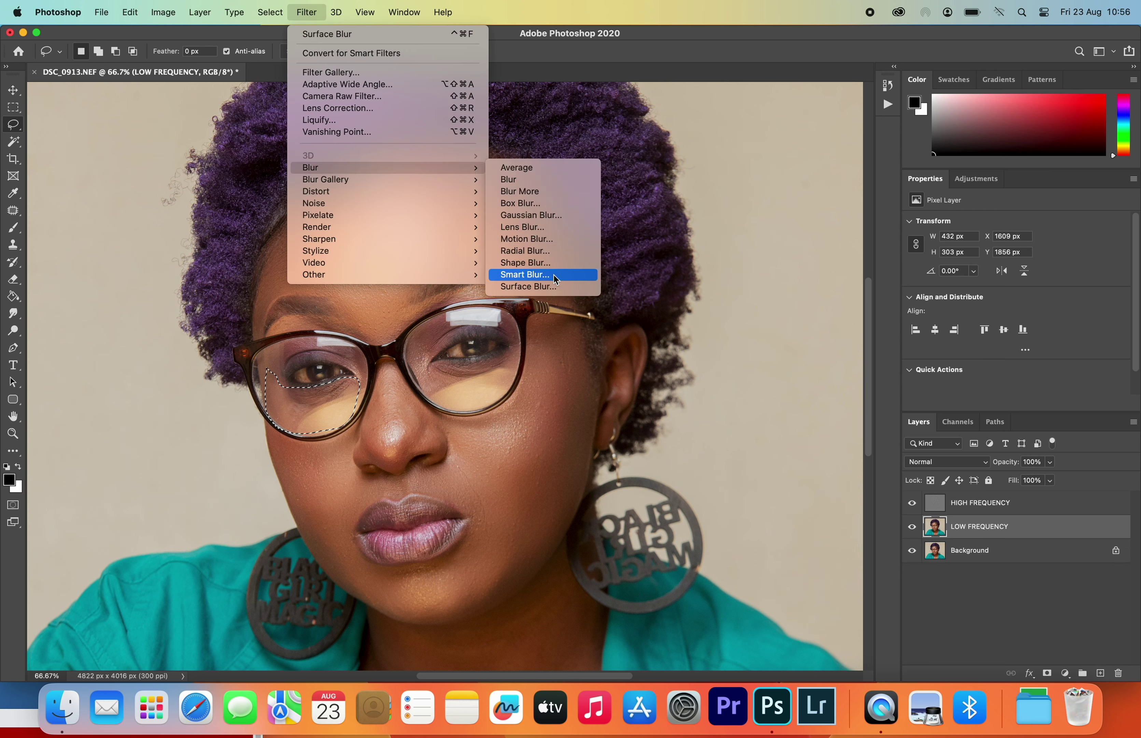
left_click(553, 289)
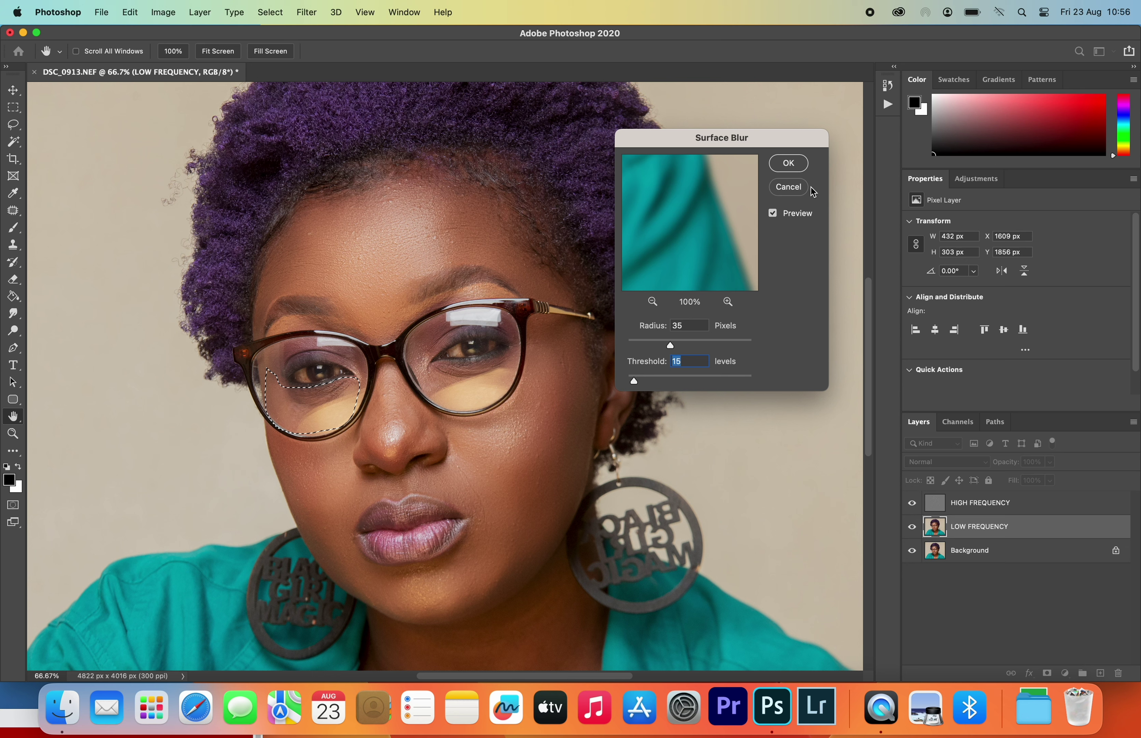
left_click(789, 163)
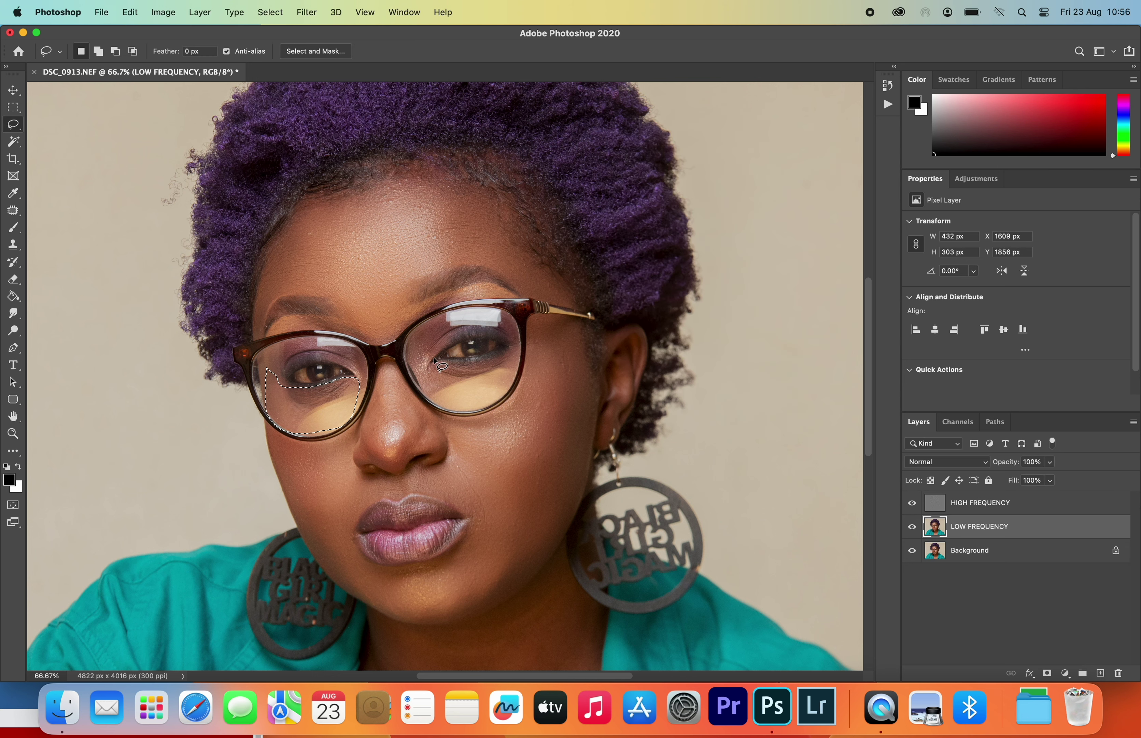
- Apply Surface Blur to a lasso selection under the right-hand lens on LOW FREQUENCY
left_click(420, 367)
left_click_drag(495, 354, 513, 337)
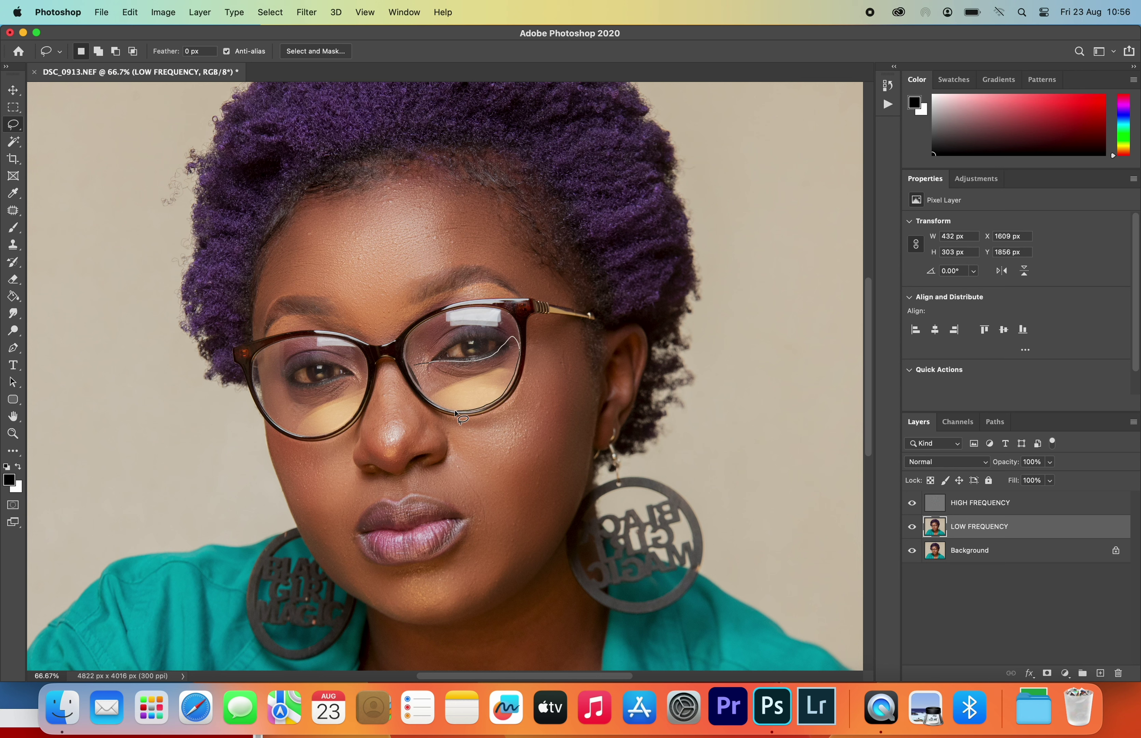
left_click_drag(421, 378, 420, 380)
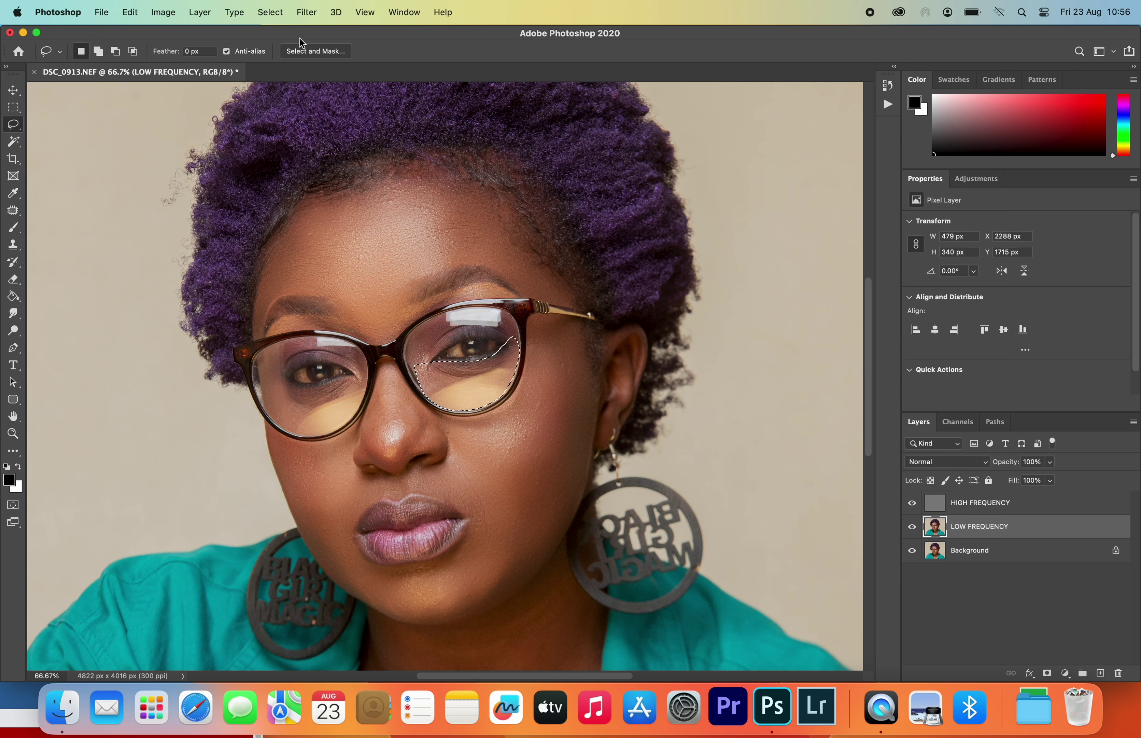
left_click(306, 12)
mouse_move(383, 168)
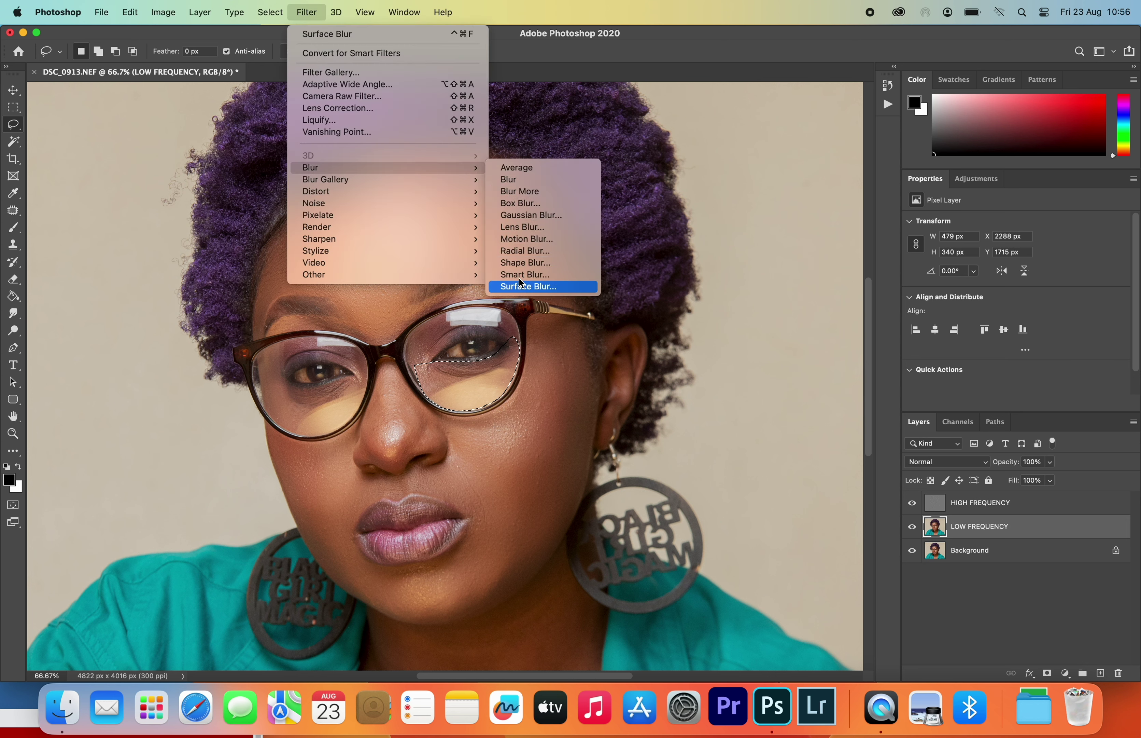
left_click(521, 283)
key("Return")
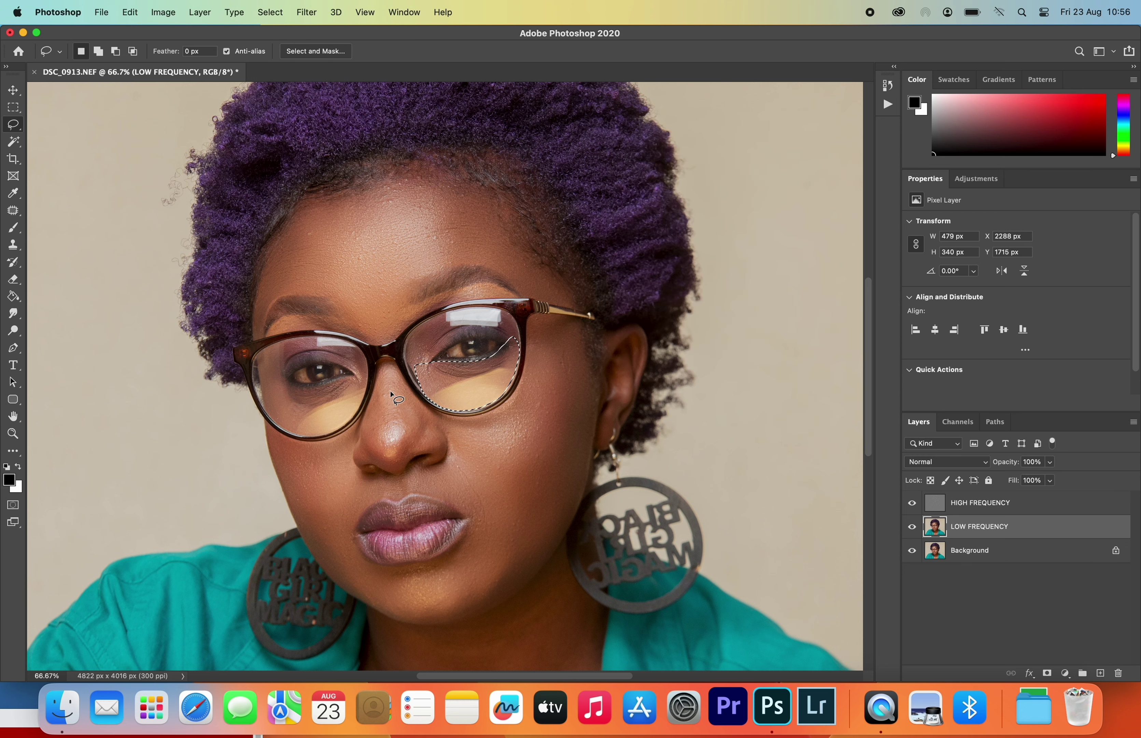
- Lasso around the nose and apply Surface Blur to it as well
left_click_drag(381, 364, 387, 360)
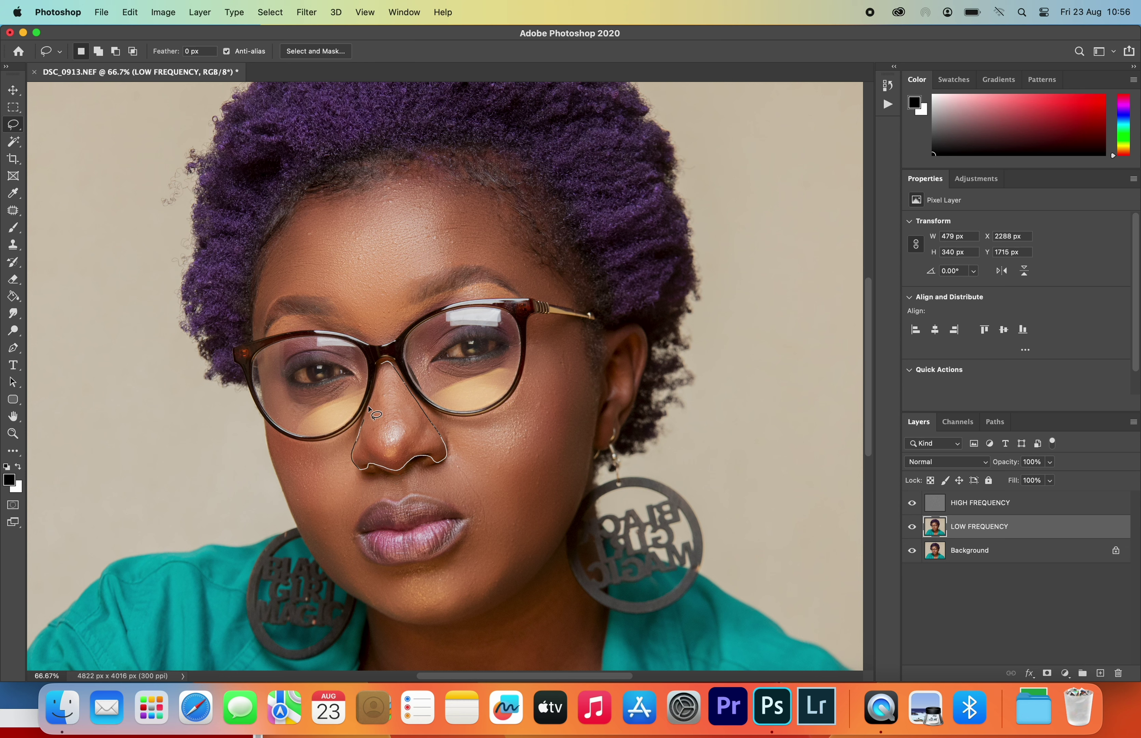
left_click_drag(382, 370, 382, 364)
left_click(307, 12)
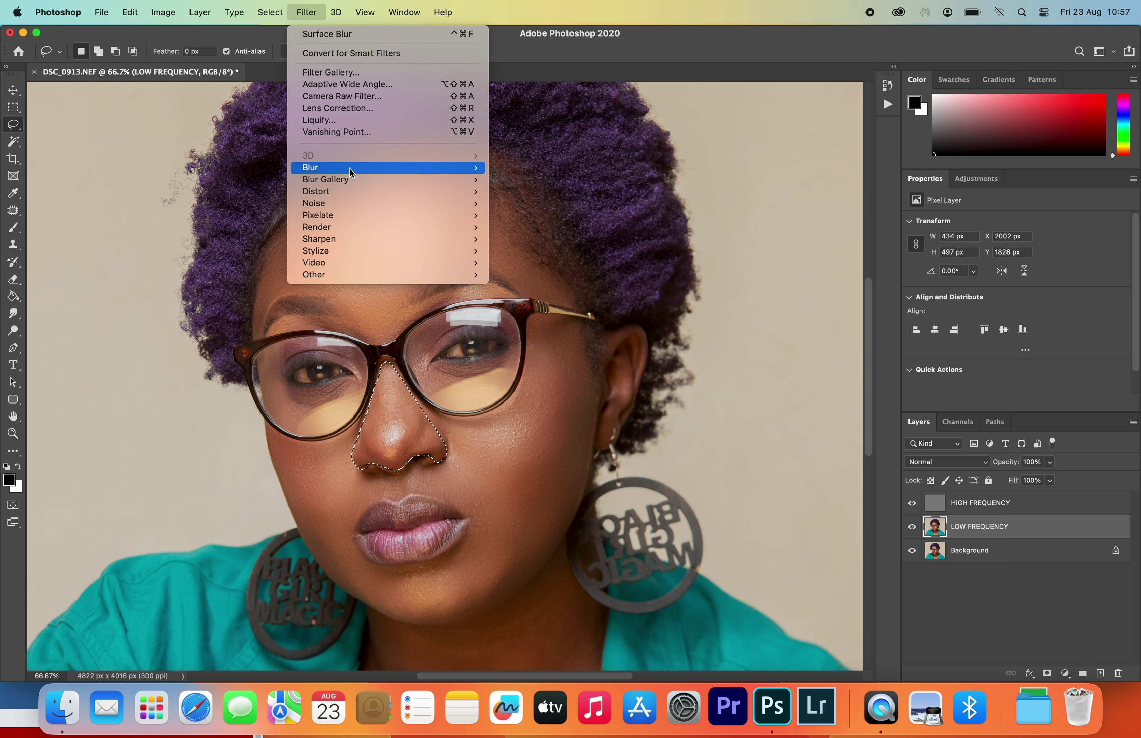
mouse_move(310, 168)
left_click(546, 288)
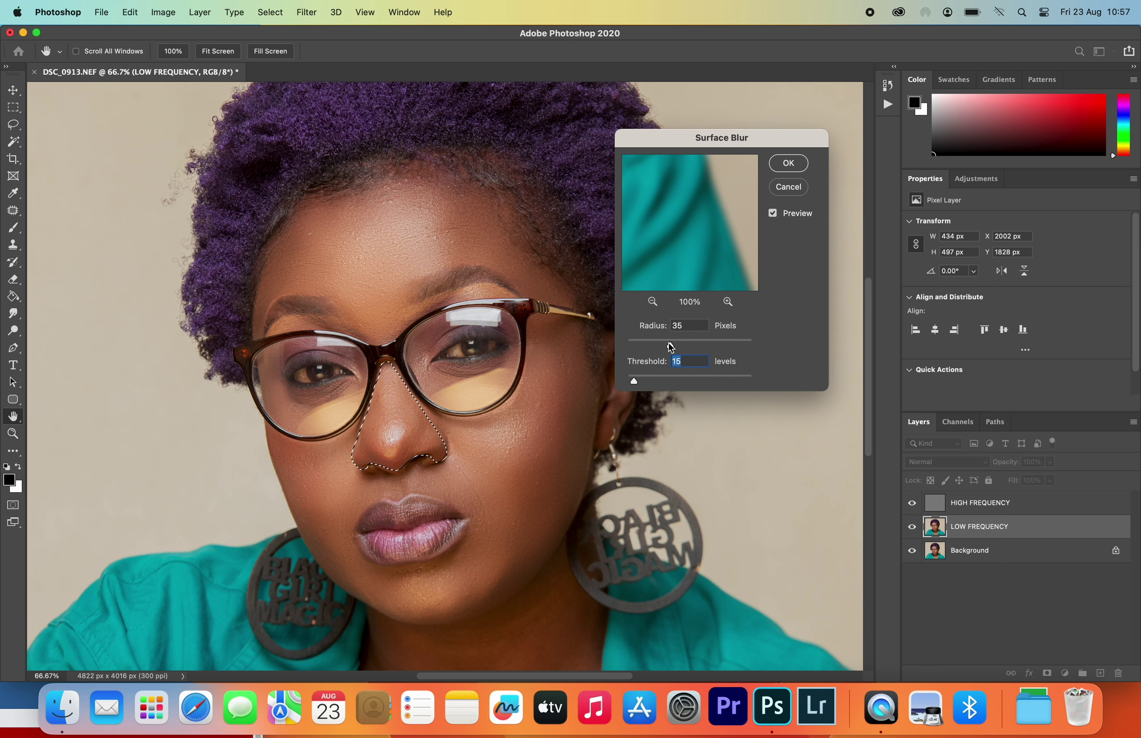
left_click(787, 163)
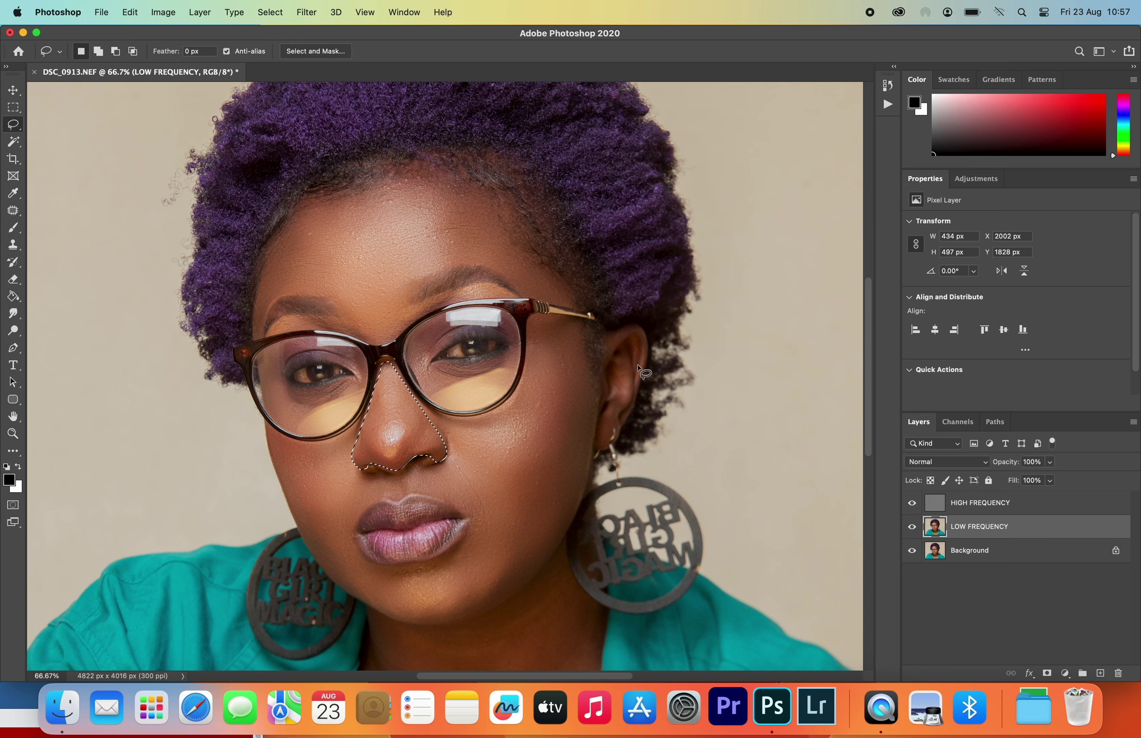
- Lasso the chin and neck, apply Surface Blur (radius 35, threshold 15), then deselect
scroll(566, 307, "down", 5)
scroll(475, 261, "down", 3)
left_click_drag(320, 303, 508, 237)
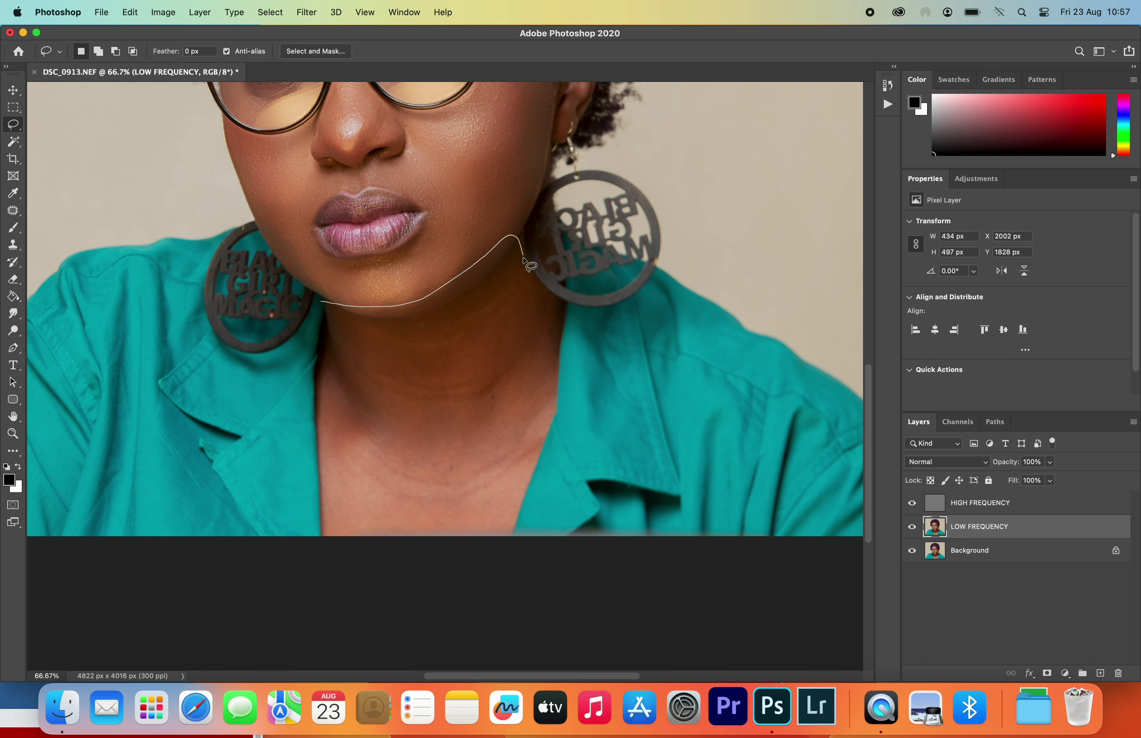
left_click_drag(555, 299, 557, 342)
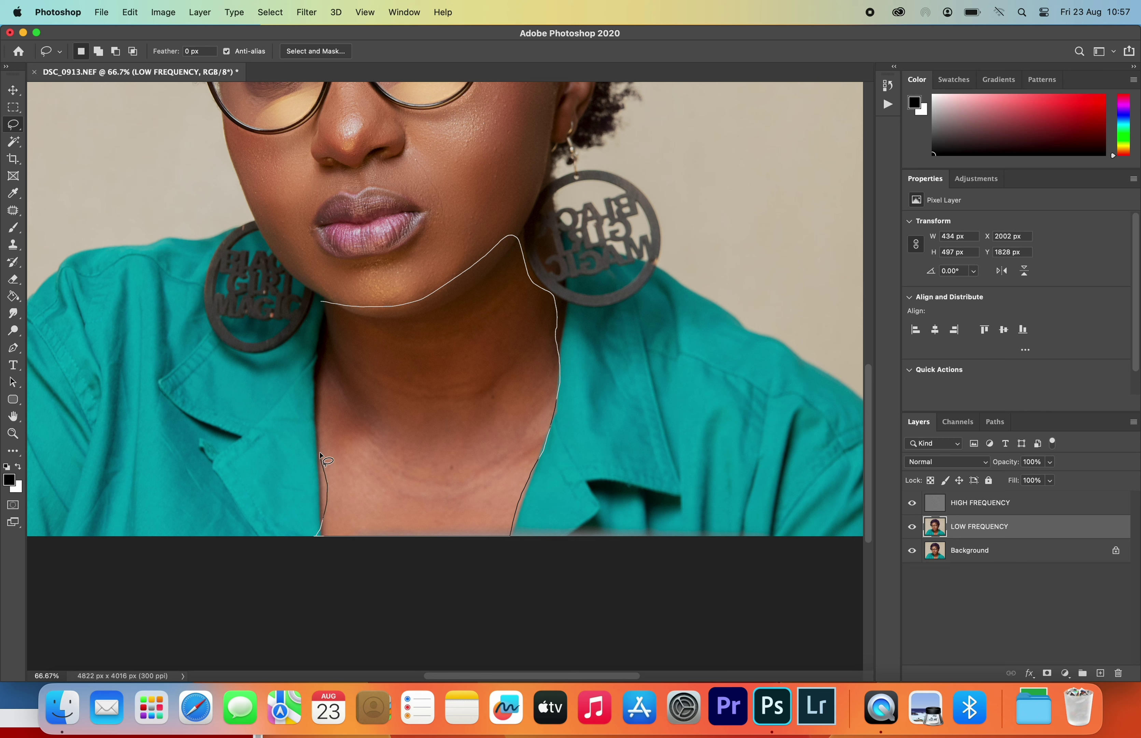
left_click_drag(320, 422, 322, 303)
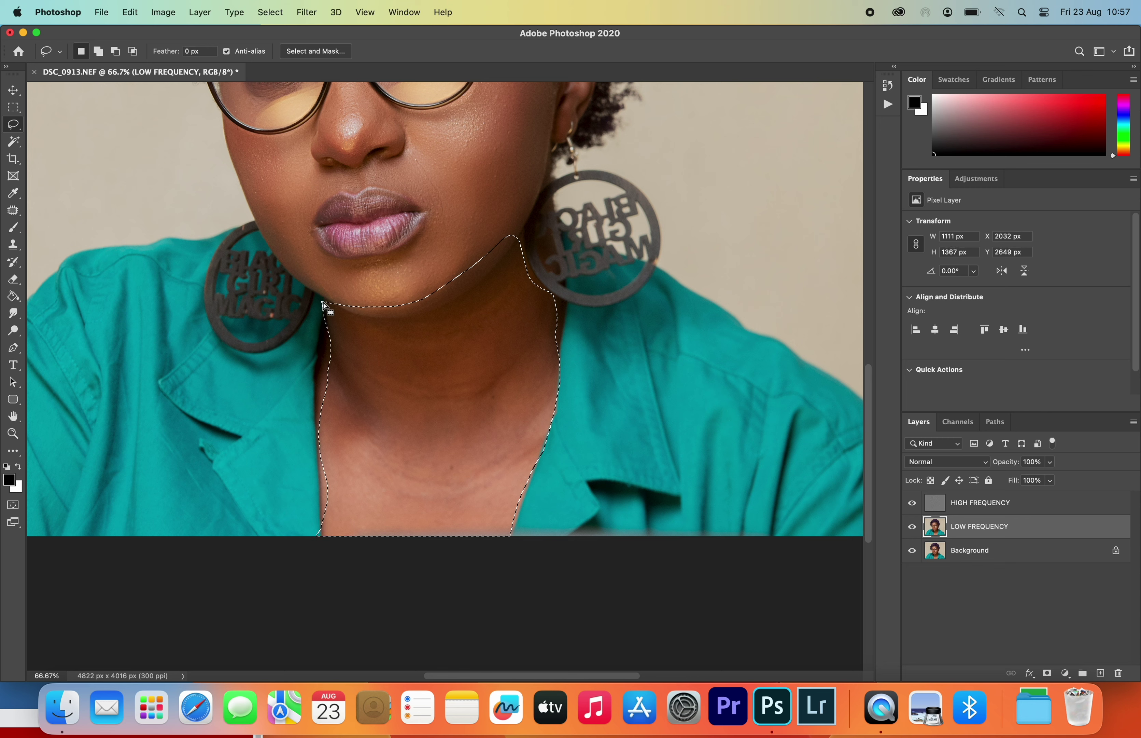
left_click(307, 12)
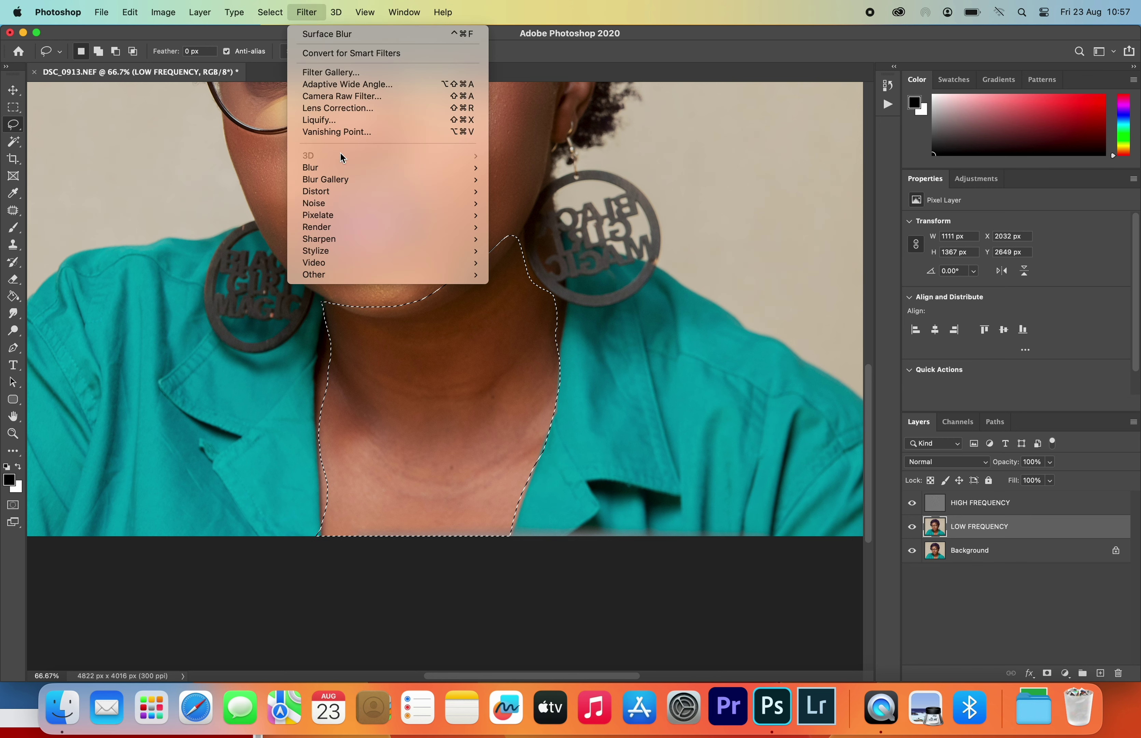
mouse_move(310, 168)
left_click(528, 286)
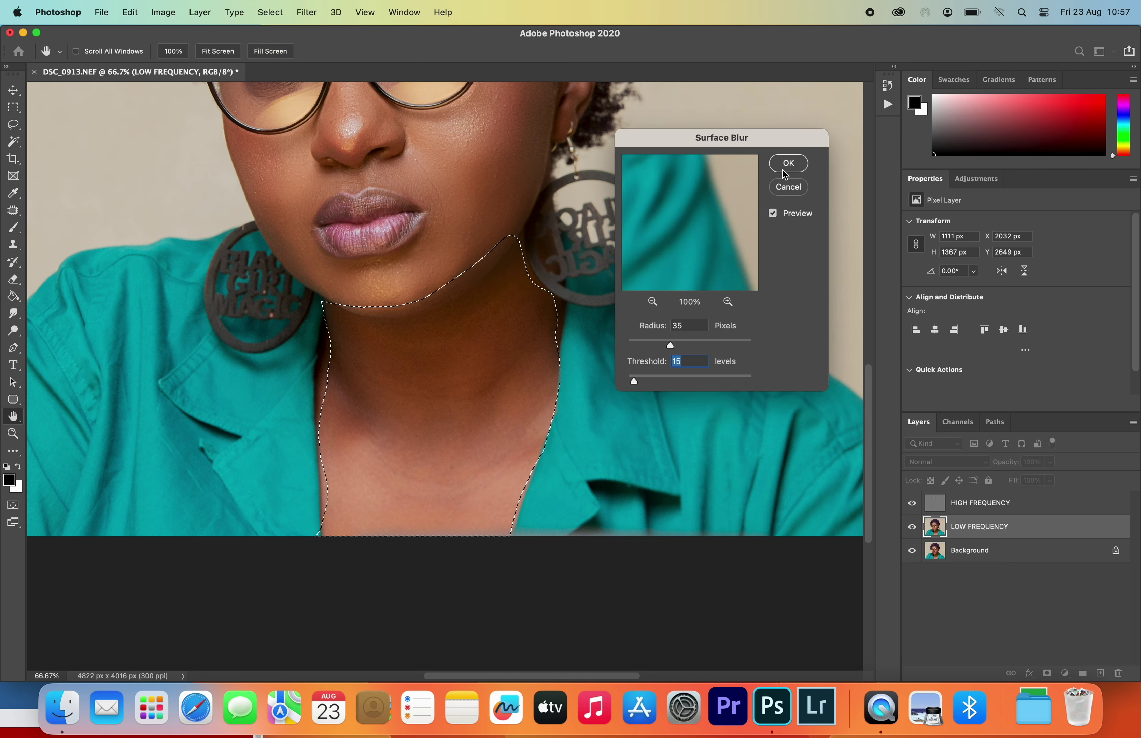
left_click(787, 164)
key("super+d")
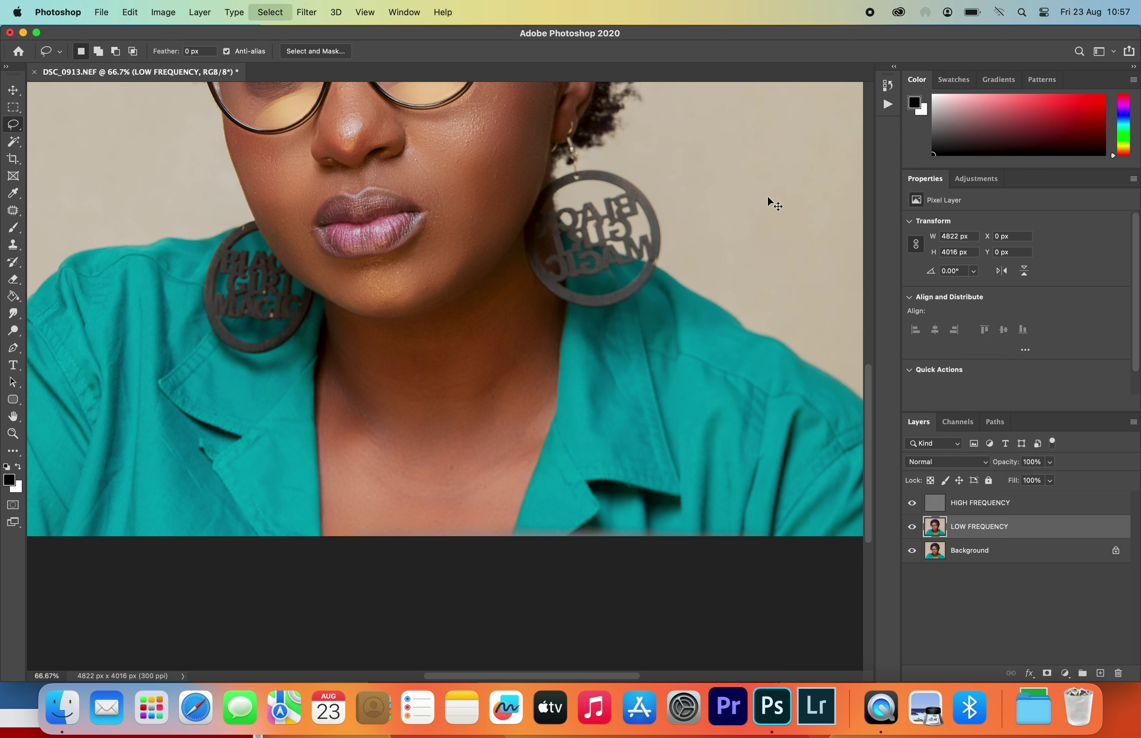
- Zoom the view in to 200% on the forehead
left_click_drag(424, 215, 408, 416)
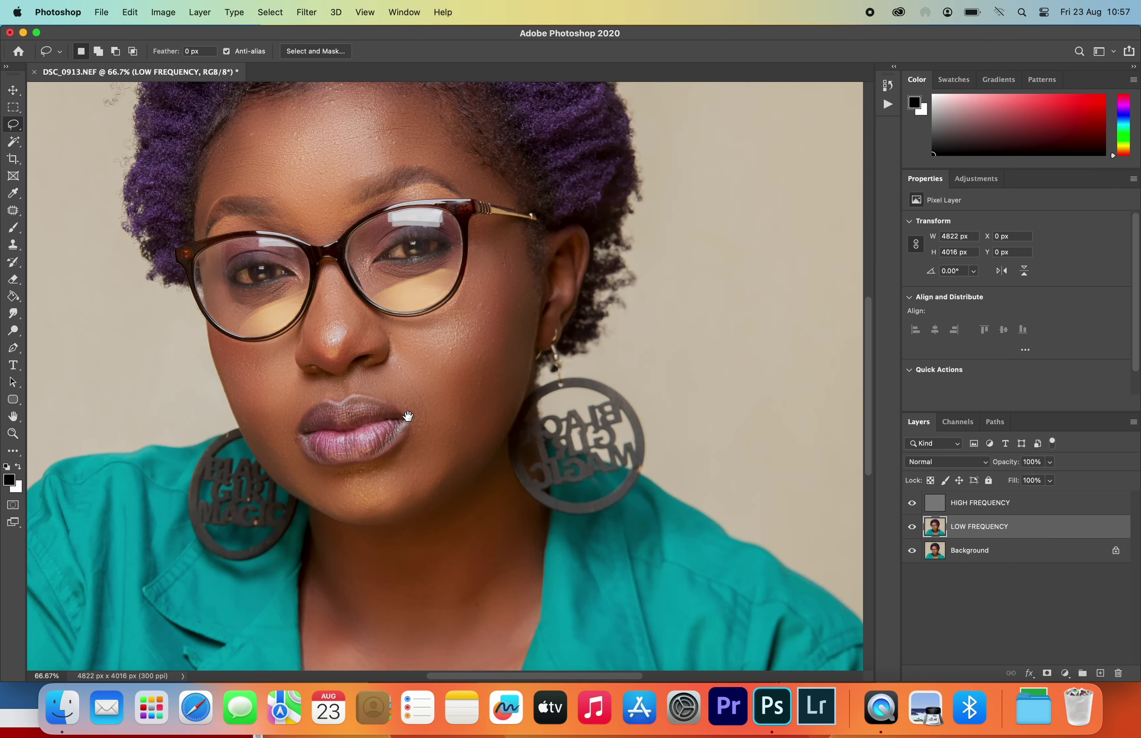
left_click(13, 433)
left_click(415, 173)
mouse_move(409, 165)
left_mouse_down()
mouse_move(413, 322)
mouse_move(344, 310)
mouse_move(488, 329)
left_mouse_up()
left_click(412, 321)
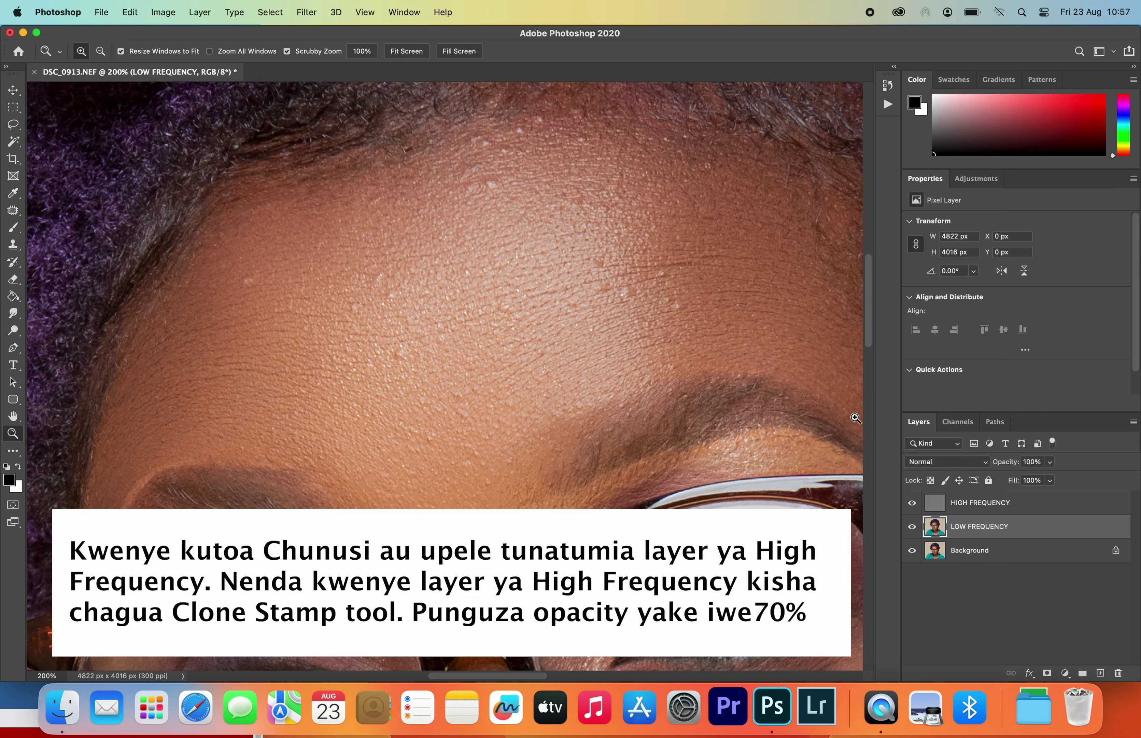
- Make HIGH FREQUENCY the active layer and choose the Clone Stamp tool
left_click(968, 508)
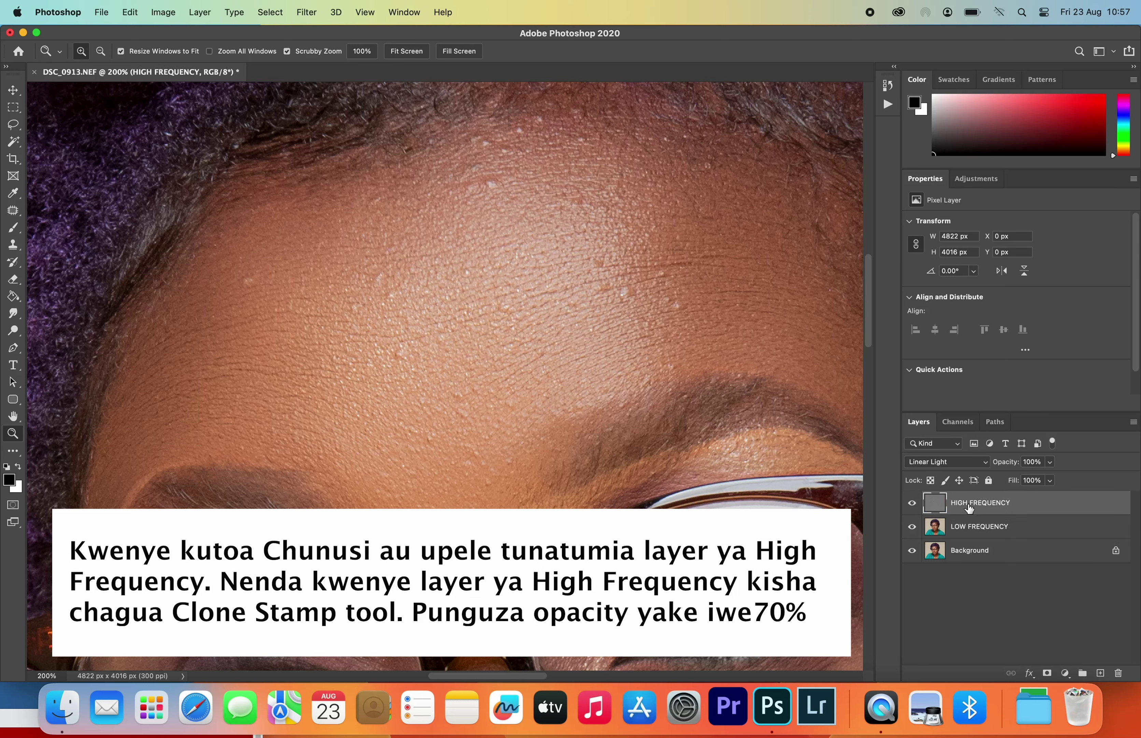
left_click(14, 297)
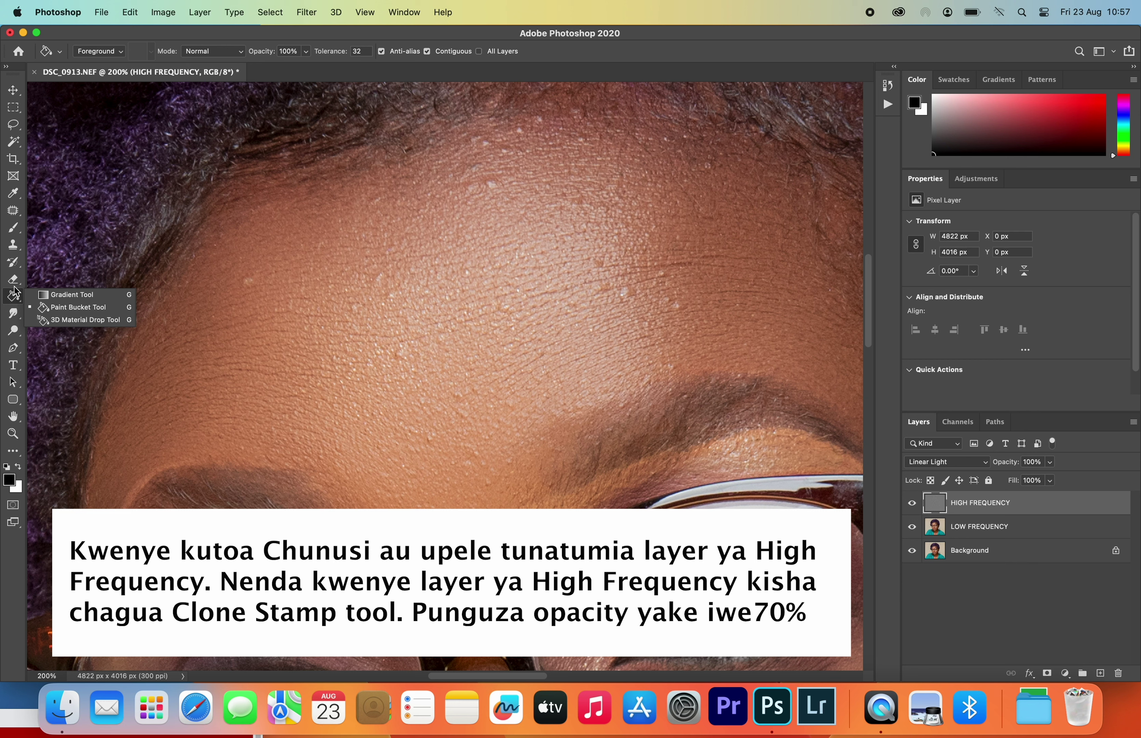
left_click(16, 284)
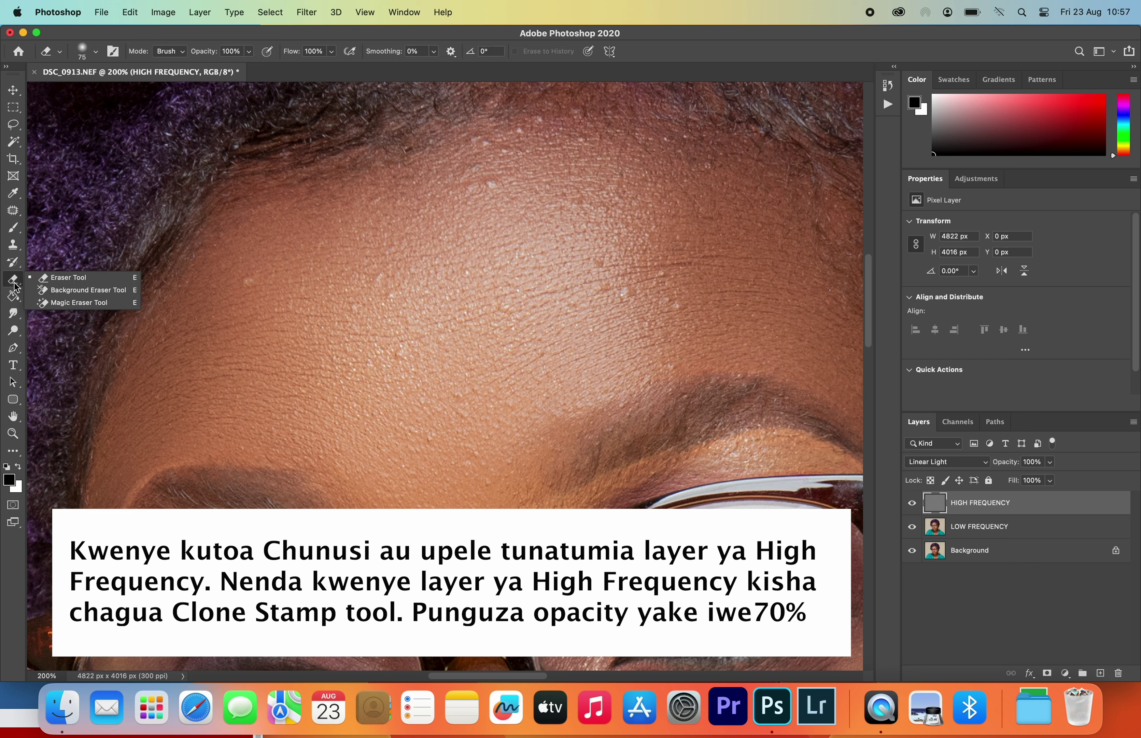
left_click(13, 244)
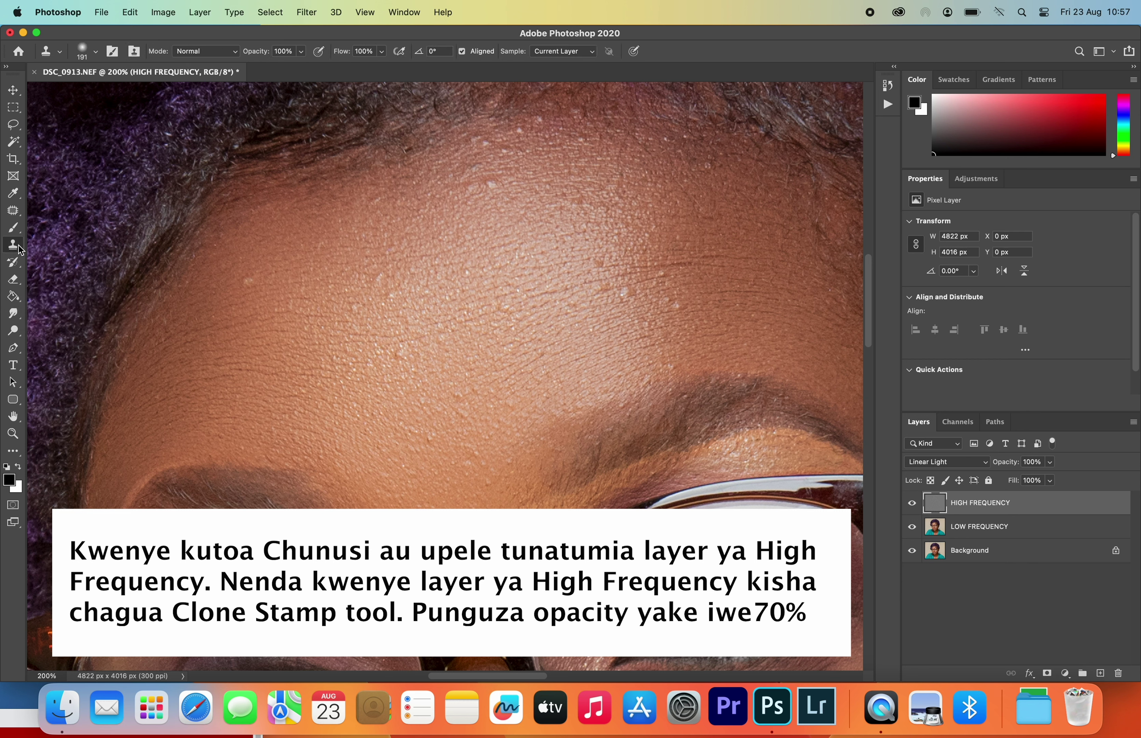
left_click(13, 245)
left_click(85, 243)
- Set Clone Stamp opacity to 70% and flow to 70%
key("BackSpace")
type("70")
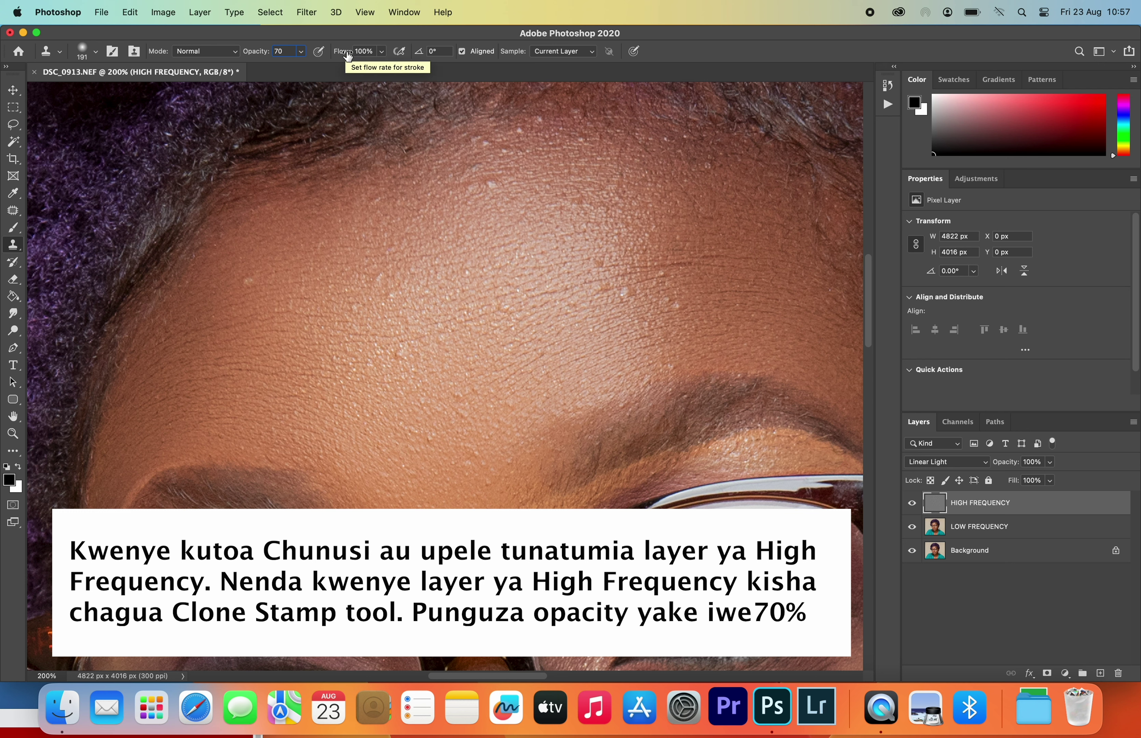
key("Tab")
key("BackSpace")
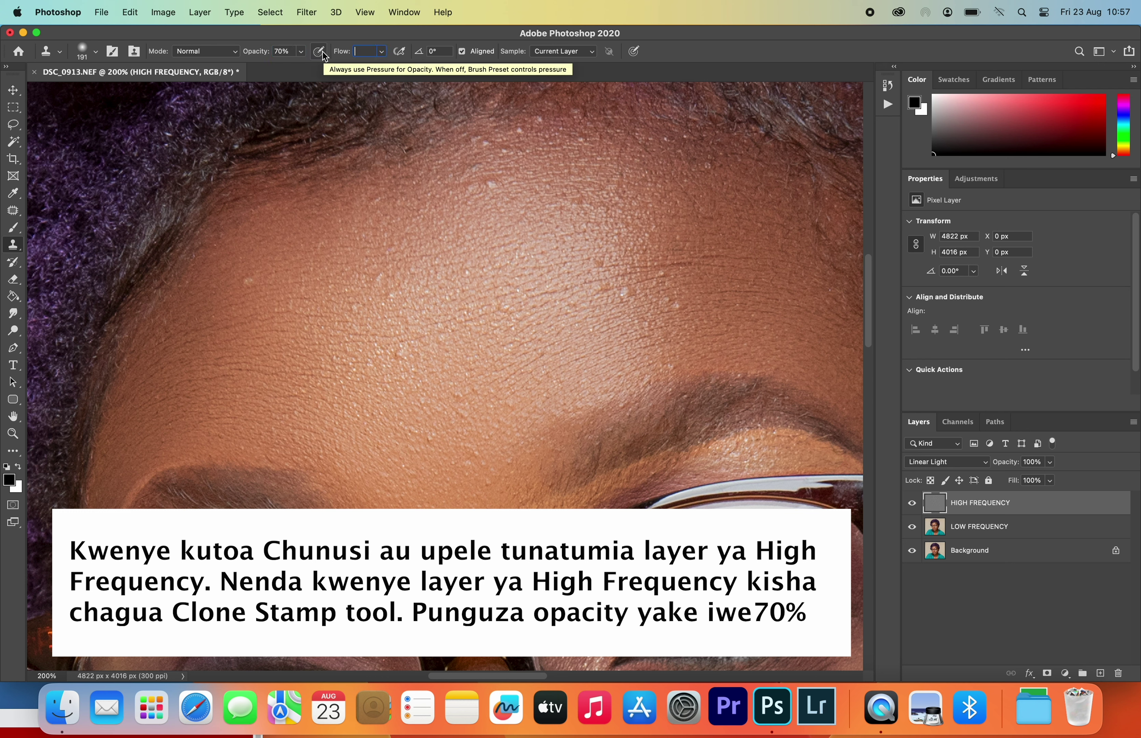
type("70")
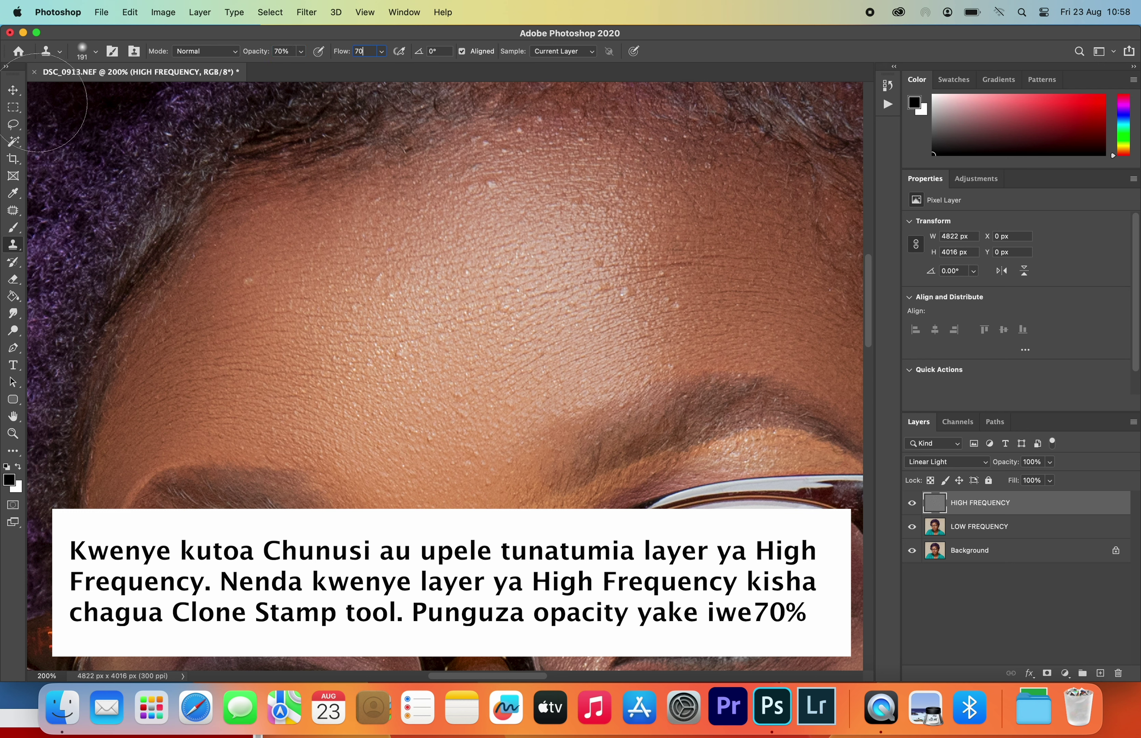
left_click(14, 91)
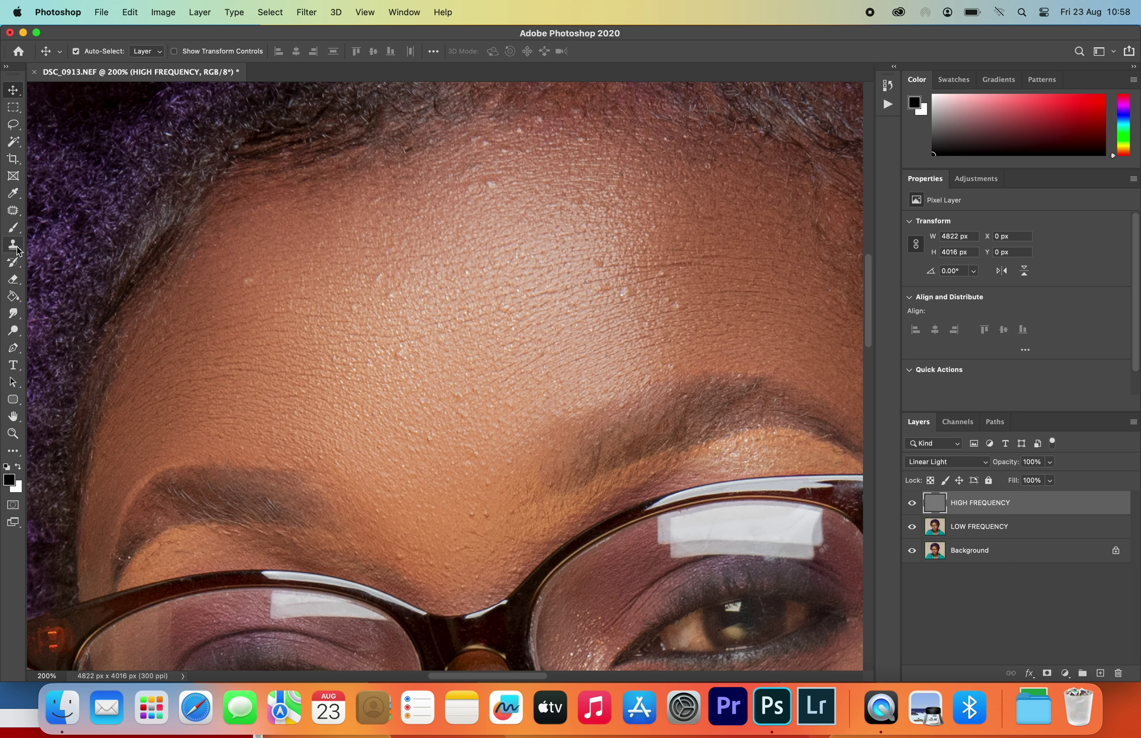
- Reduce the Clone Stamp brush size to 47 px
left_click(14, 245)
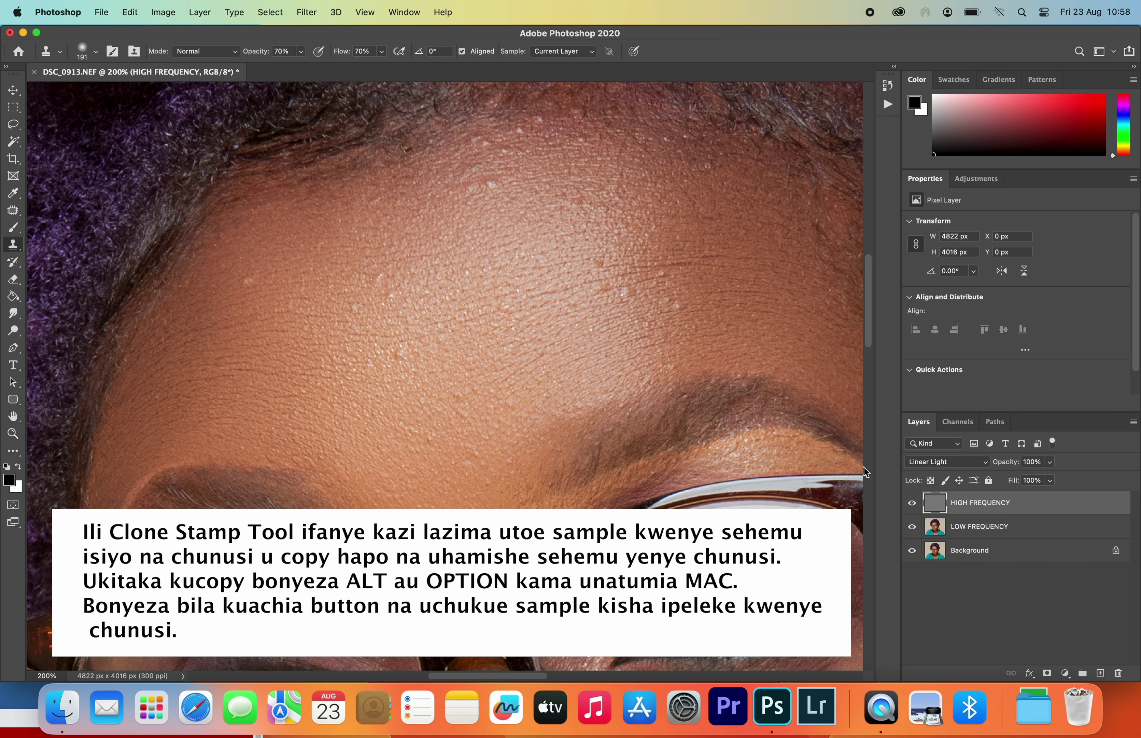
right_click(465, 252)
left_click(489, 248)
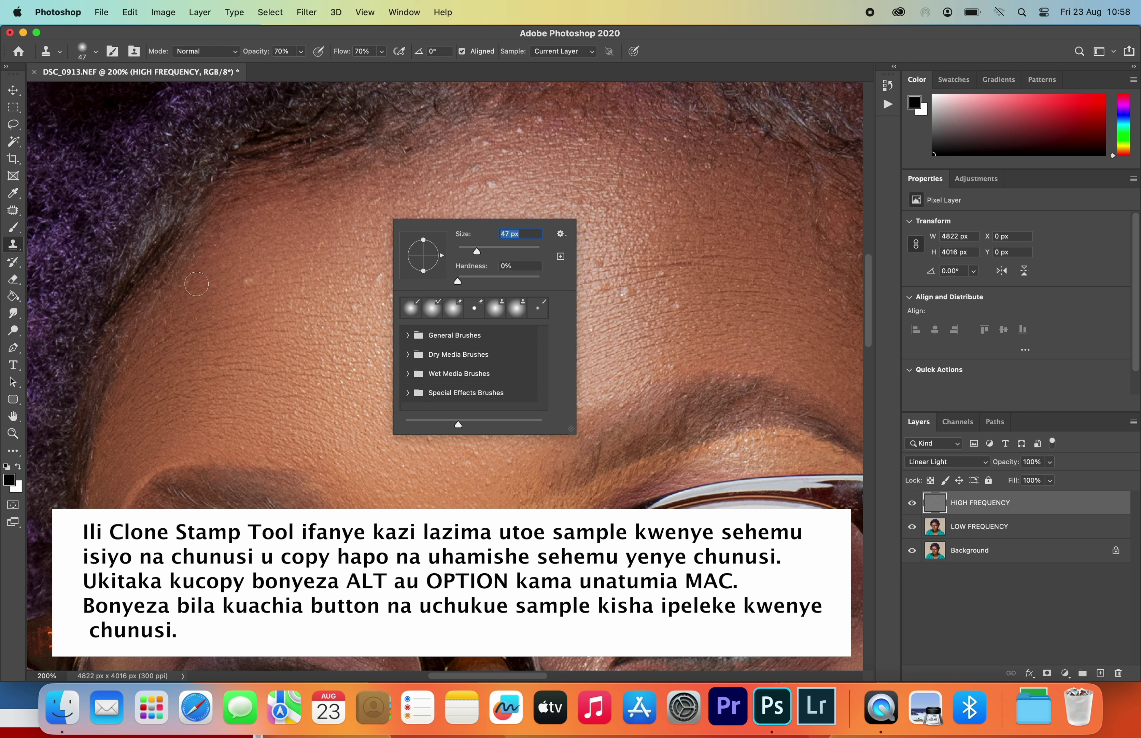
left_click(250, 289)
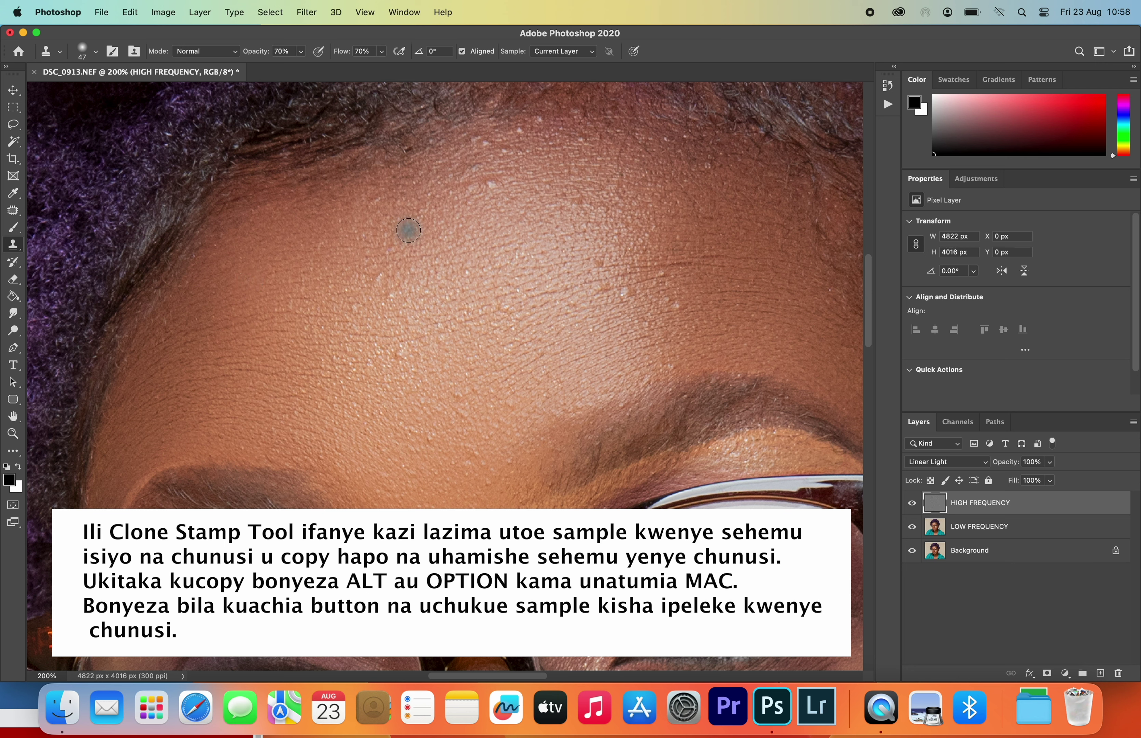
- Sample clean skin and clone away the bumps on the lower forehead
left_click(366, 282, "alt")
left_click(398, 358)
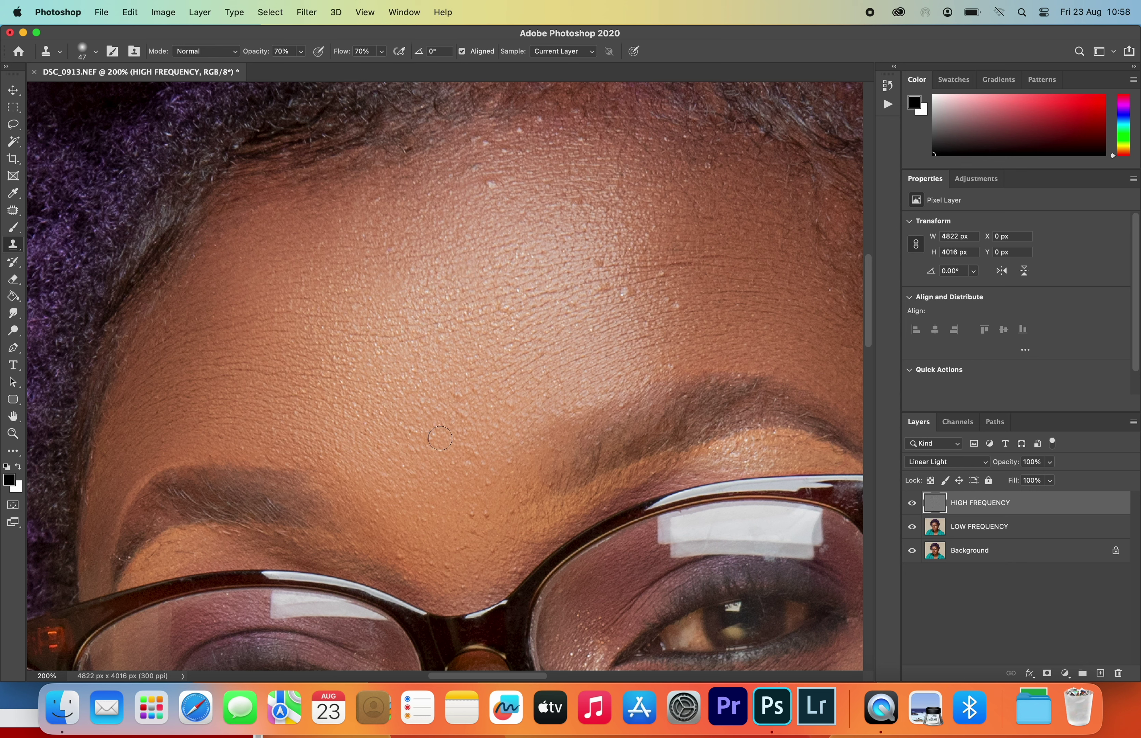
left_click(428, 432, "alt")
left_click(478, 516)
left_click(423, 535, "alt")
- Clone away the white specks on the upper forehead, then zoom out
left_click(501, 309, "alt")
left_click(625, 292)
left_click(672, 304)
left_click(585, 295, "alt")
left_click(498, 180)
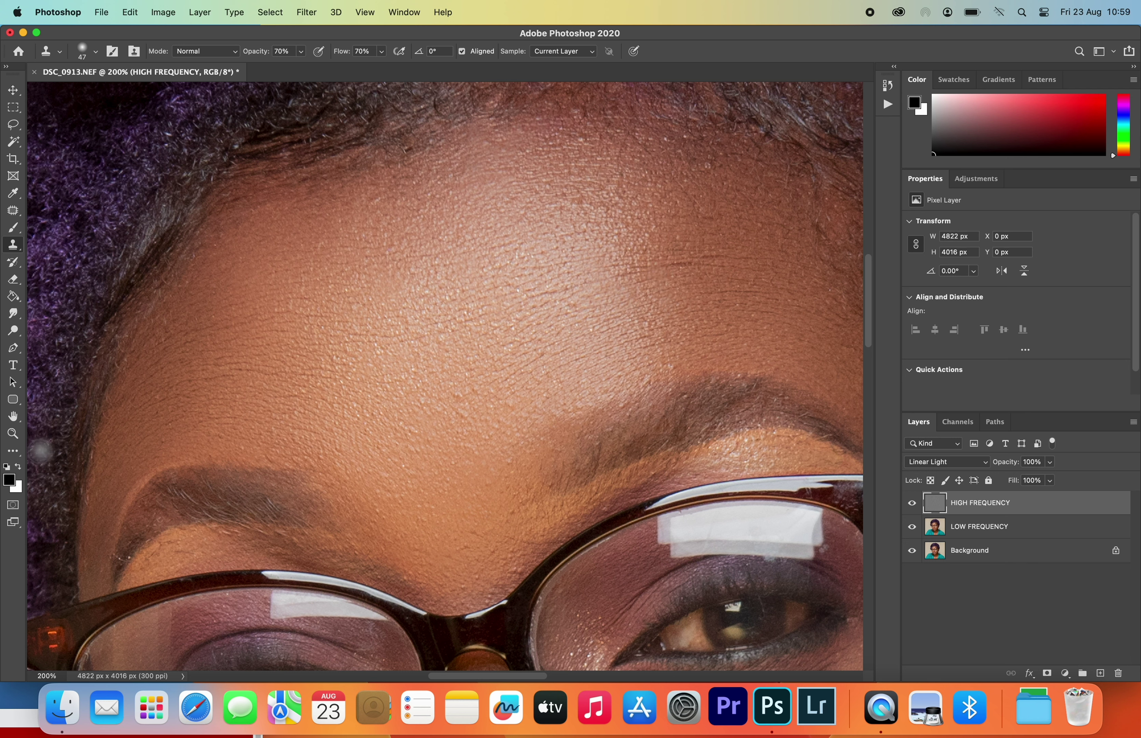
left_click(13, 433)
left_click(460, 401, "alt")
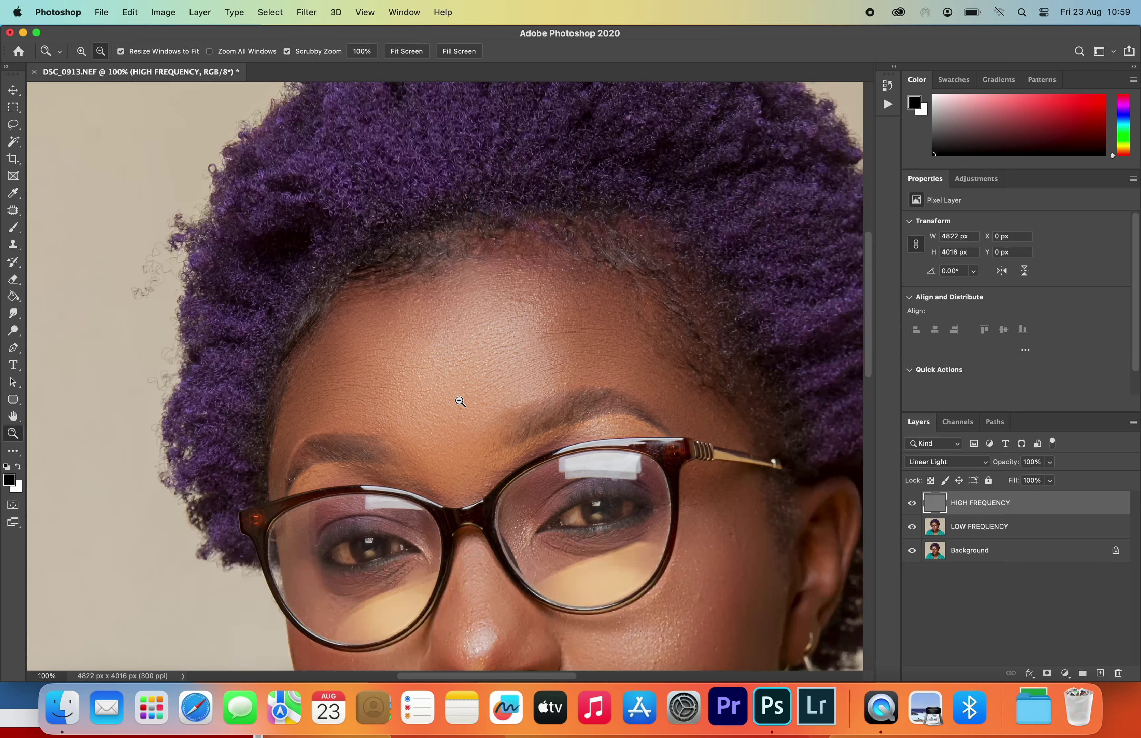
- Zoom in on the cheek beside the nose and clone over its light spots
left_click_drag(675, 624, 535, 428)
left_click(583, 462)
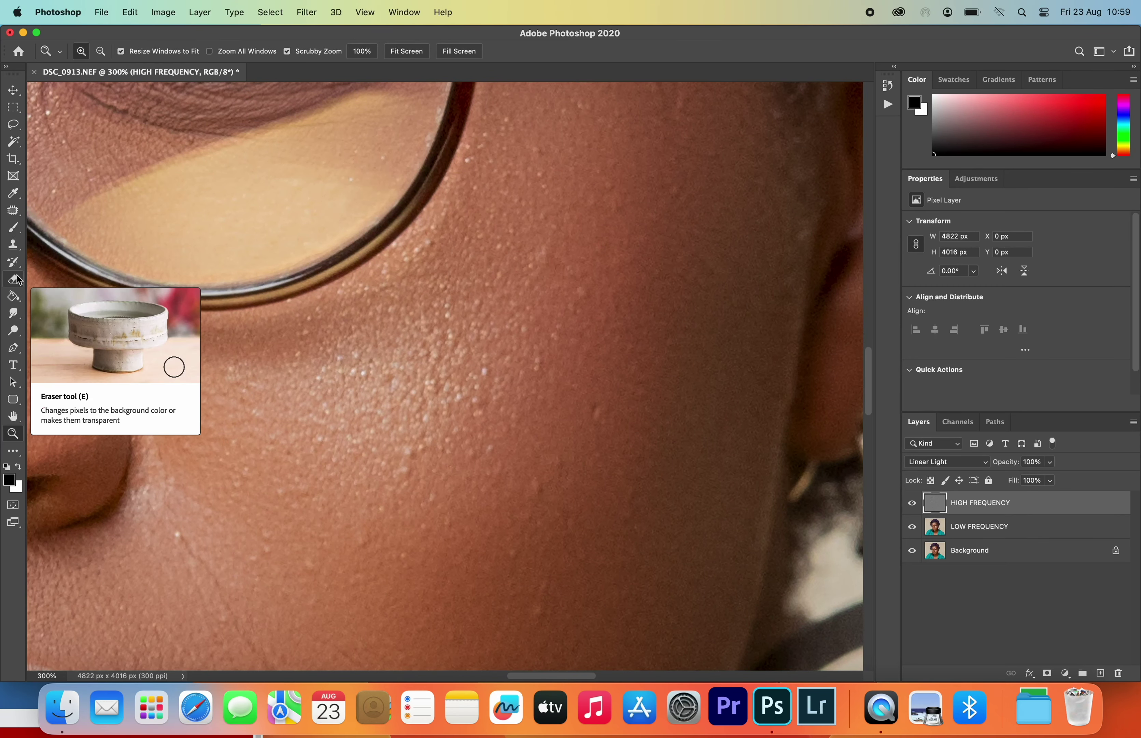
left_click(13, 244)
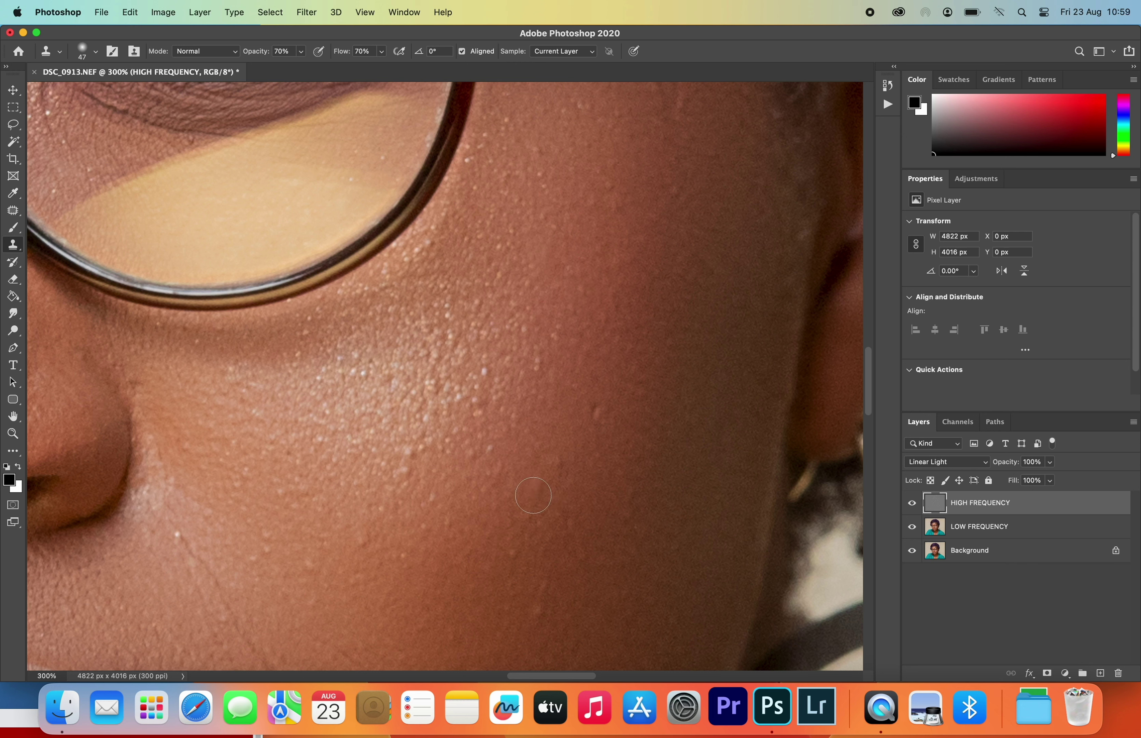
left_click(535, 484)
left_click(510, 525, "alt")
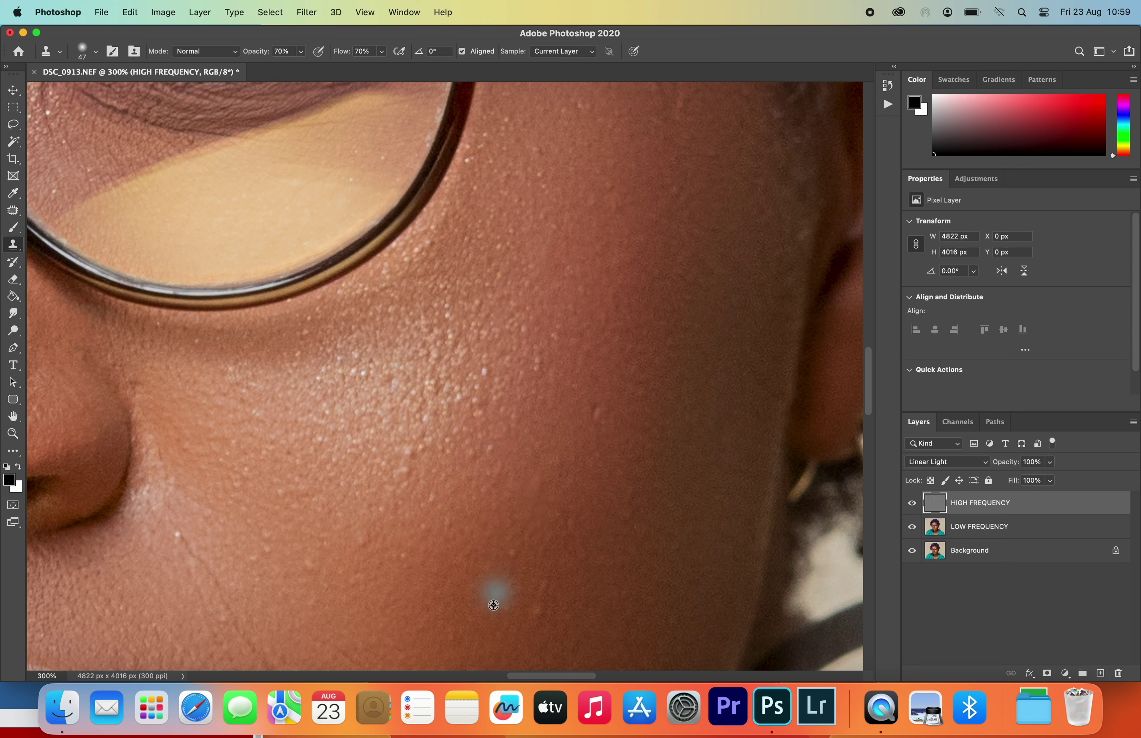
left_click(502, 577, "alt")
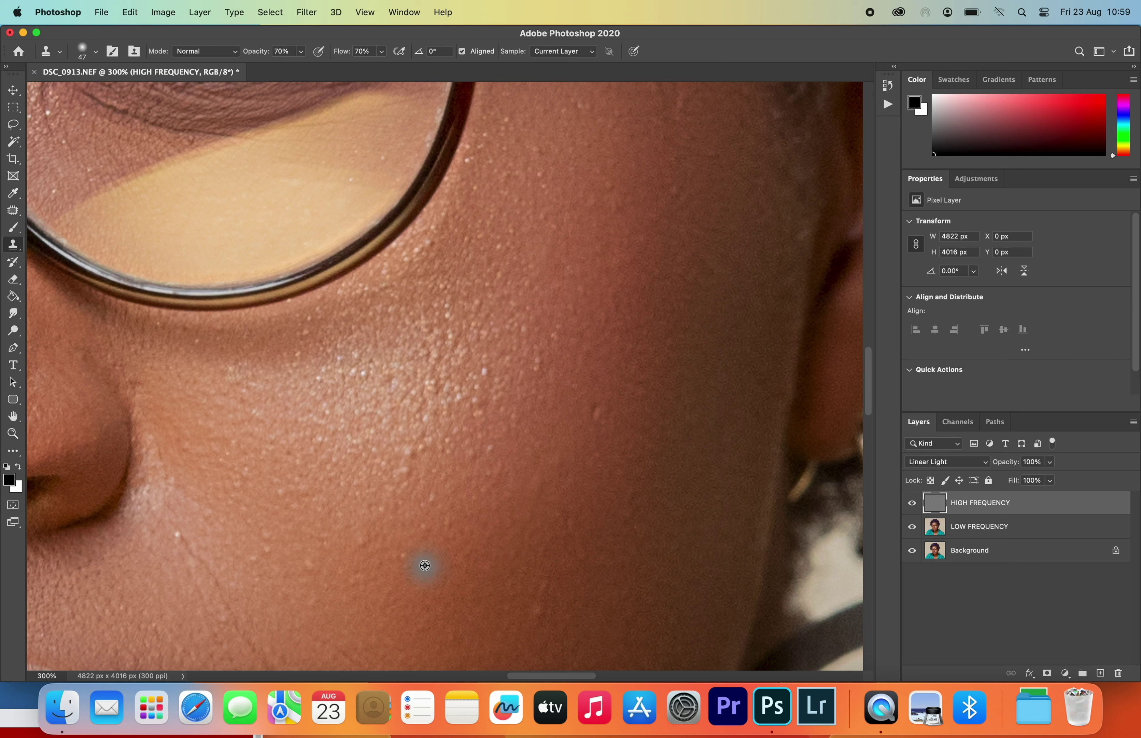
left_click_drag(451, 521, 426, 539)
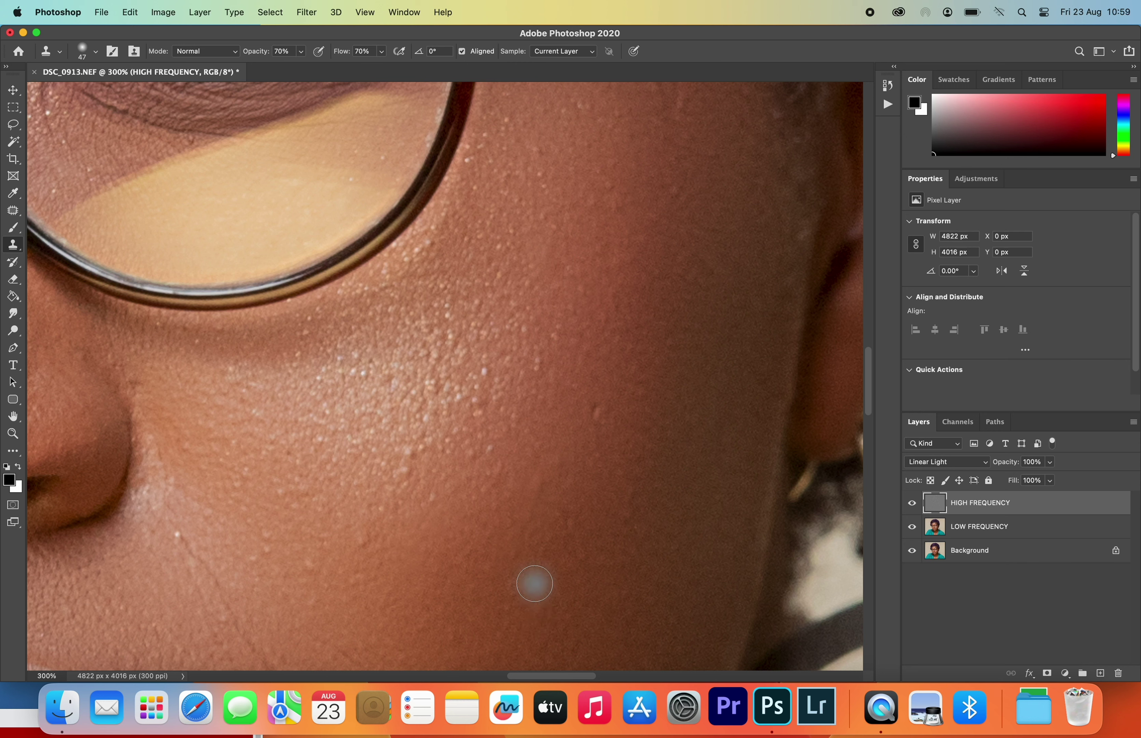
- Clone away small blemishes and smooth patches on the lower cheek
left_click(412, 479)
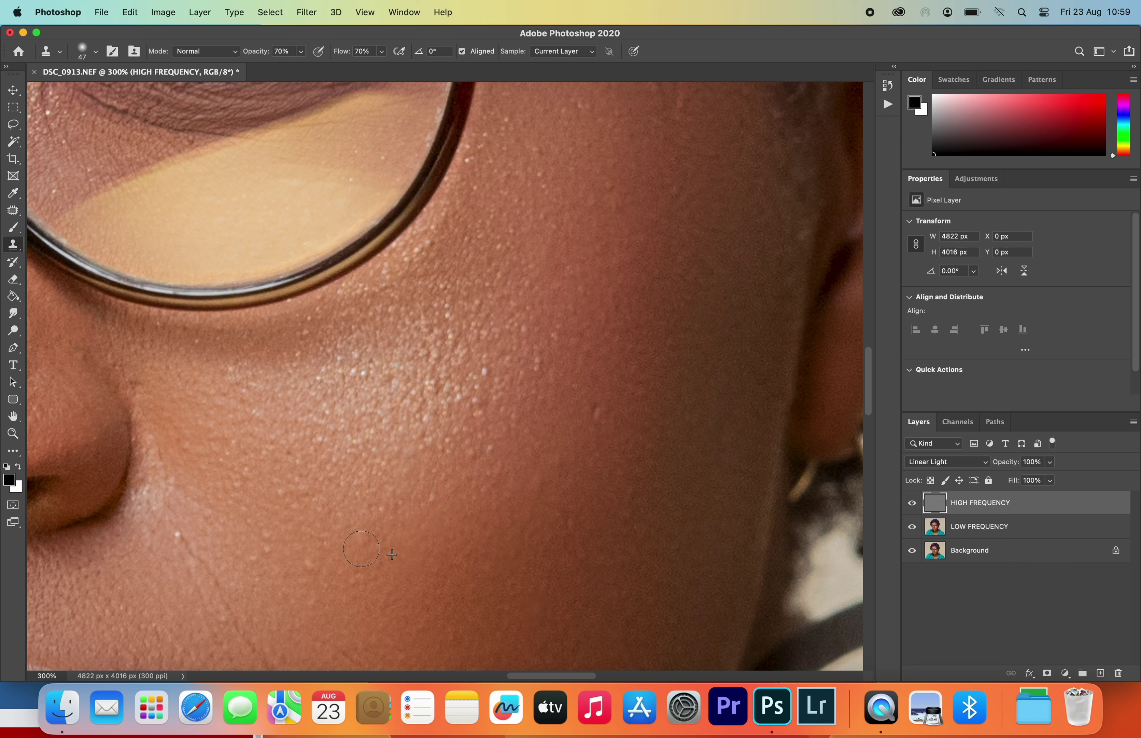
left_click_drag(370, 525, 396, 510)
left_click(313, 585, "alt")
left_click(310, 565)
left_click(596, 406)
- Paint sampled clean skin across the upper cheek, then zoom out to the full face
left_click(542, 386, "alt")
left_click(533, 360)
left_click_drag(541, 373, 507, 392)
left_click(14, 433)
left_click(377, 408, "alt")
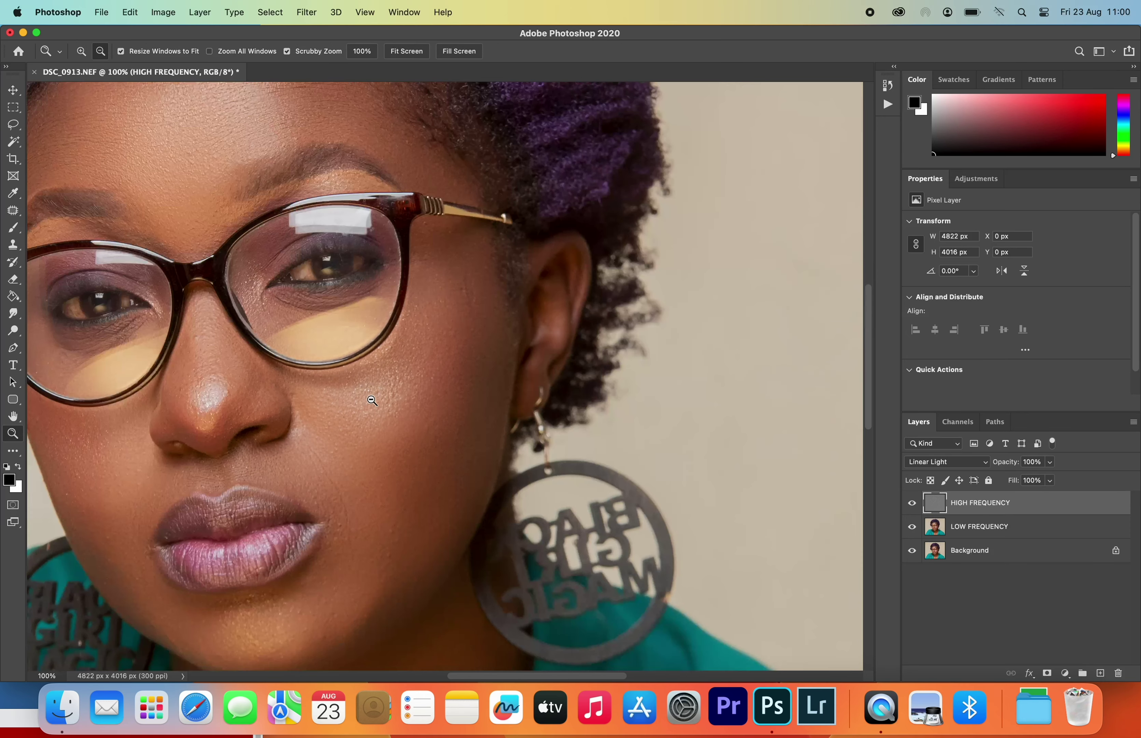
left_click(378, 412, "alt")
scroll(364, 453, "up", 5)
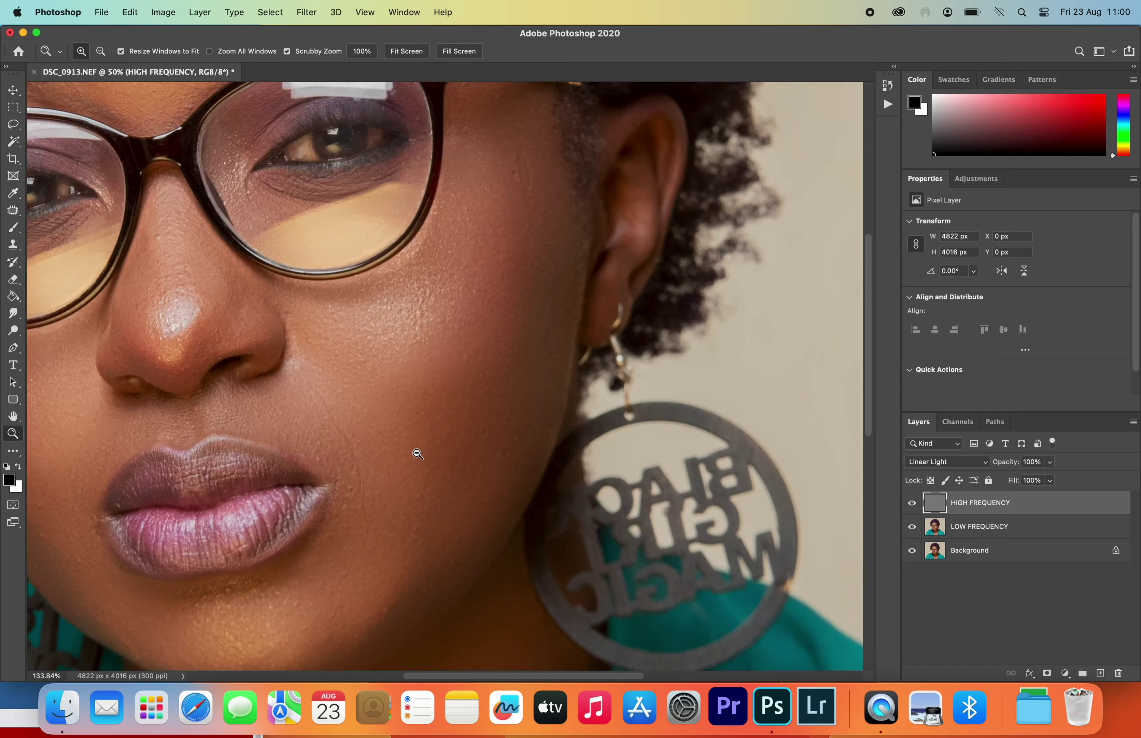
left_click(375, 425, "alt")
left_click(375, 424, "alt")
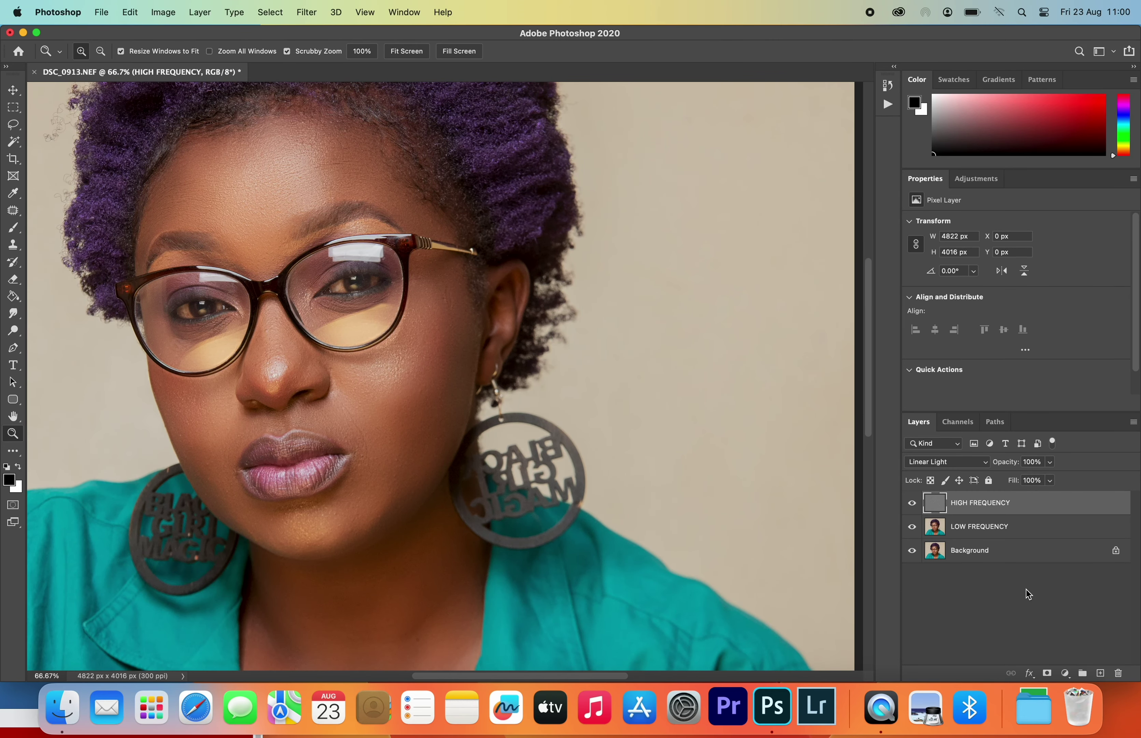
left_click(912, 503)
left_click_drag(296, 394, 542, 387)
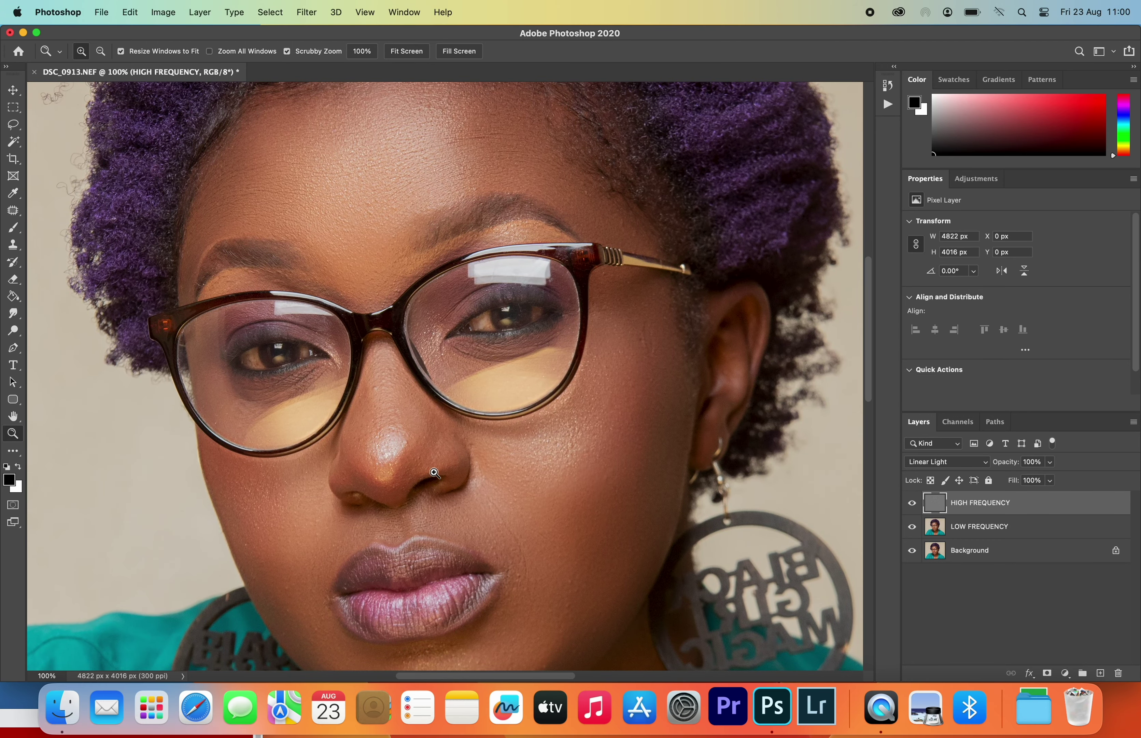
left_click(434, 473, "alt")
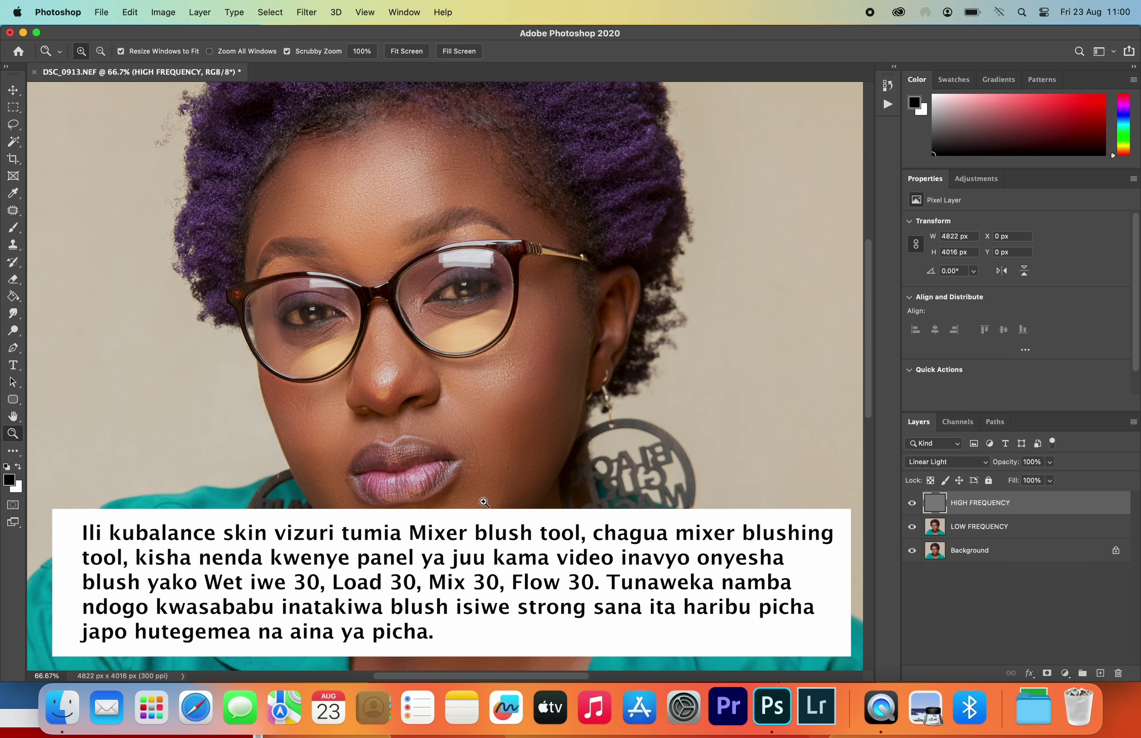
left_click(968, 529)
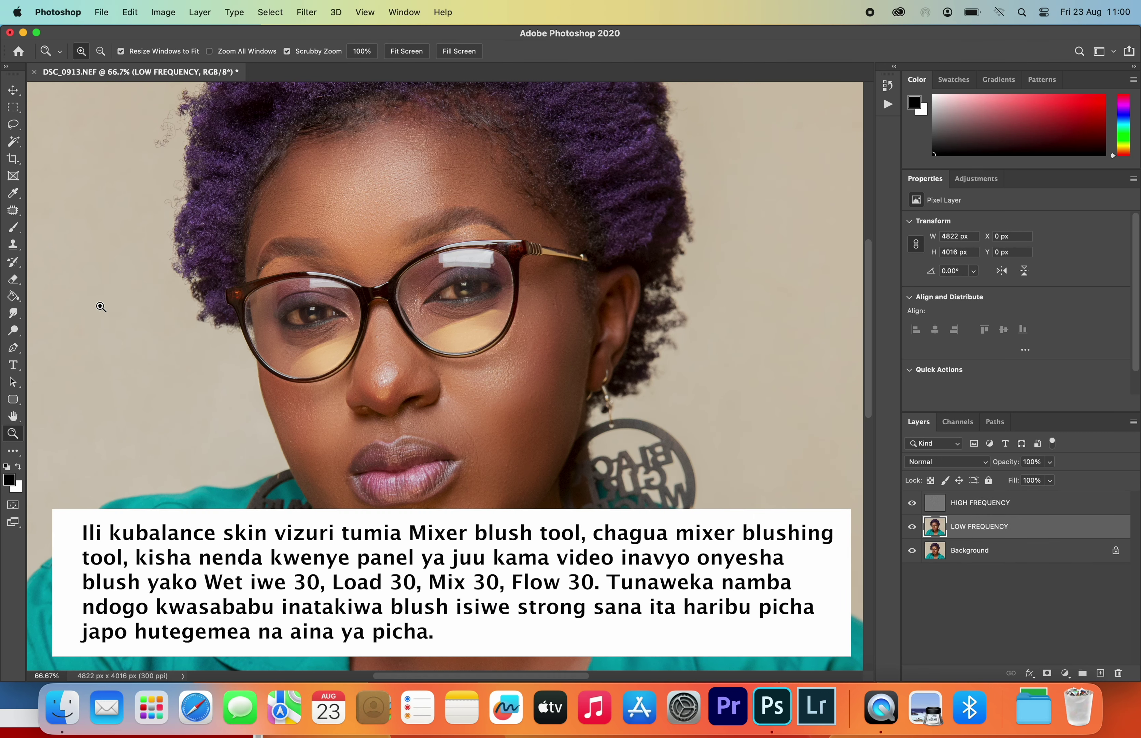
- Switch to the Mixer Brush and use Clean Brush to empty its loaded paint
left_click(13, 227)
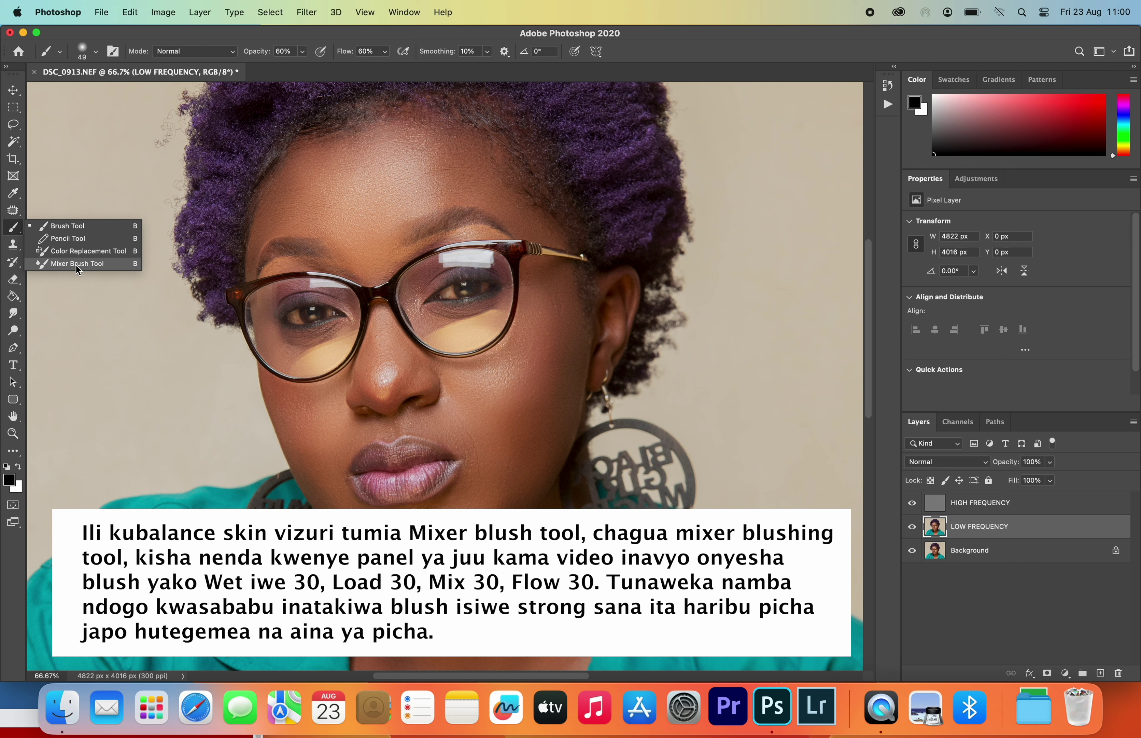
left_click(76, 265)
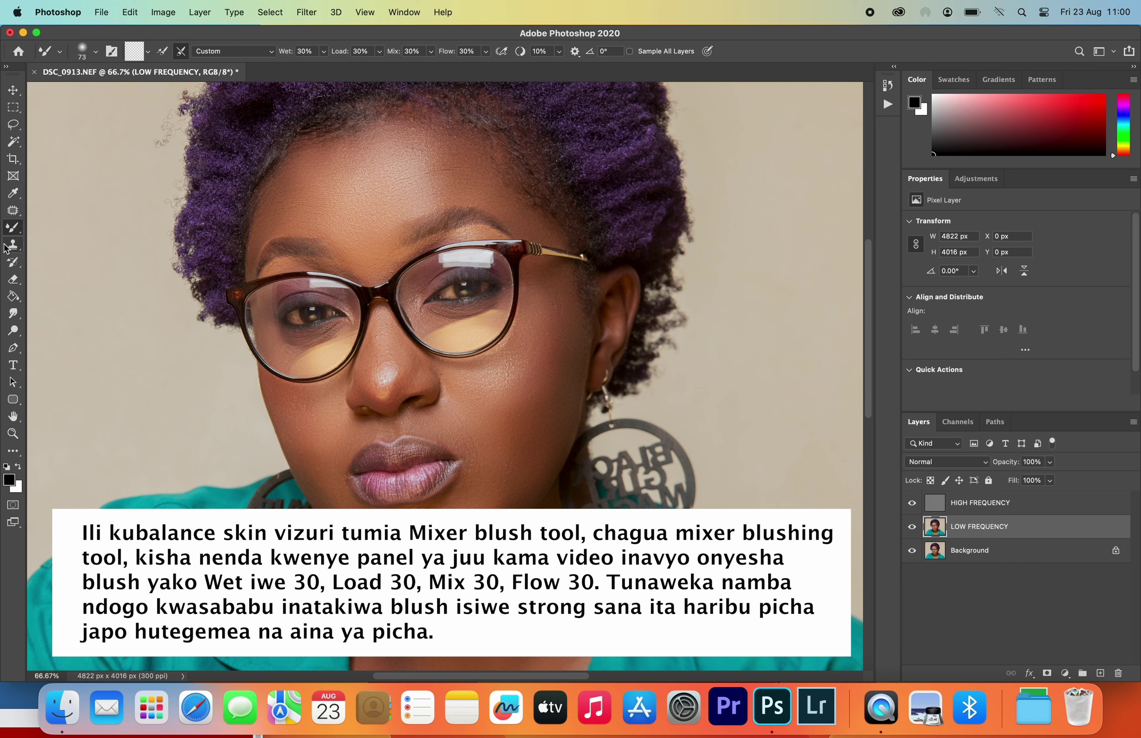
left_click(150, 53)
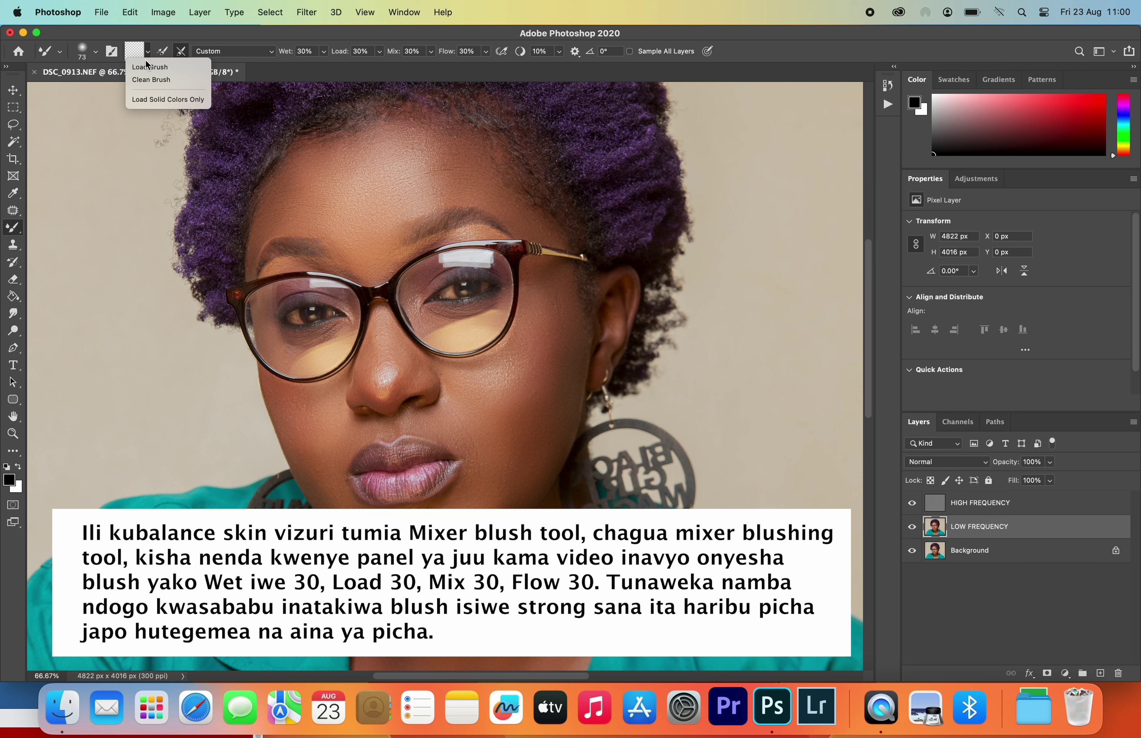
left_click(149, 79)
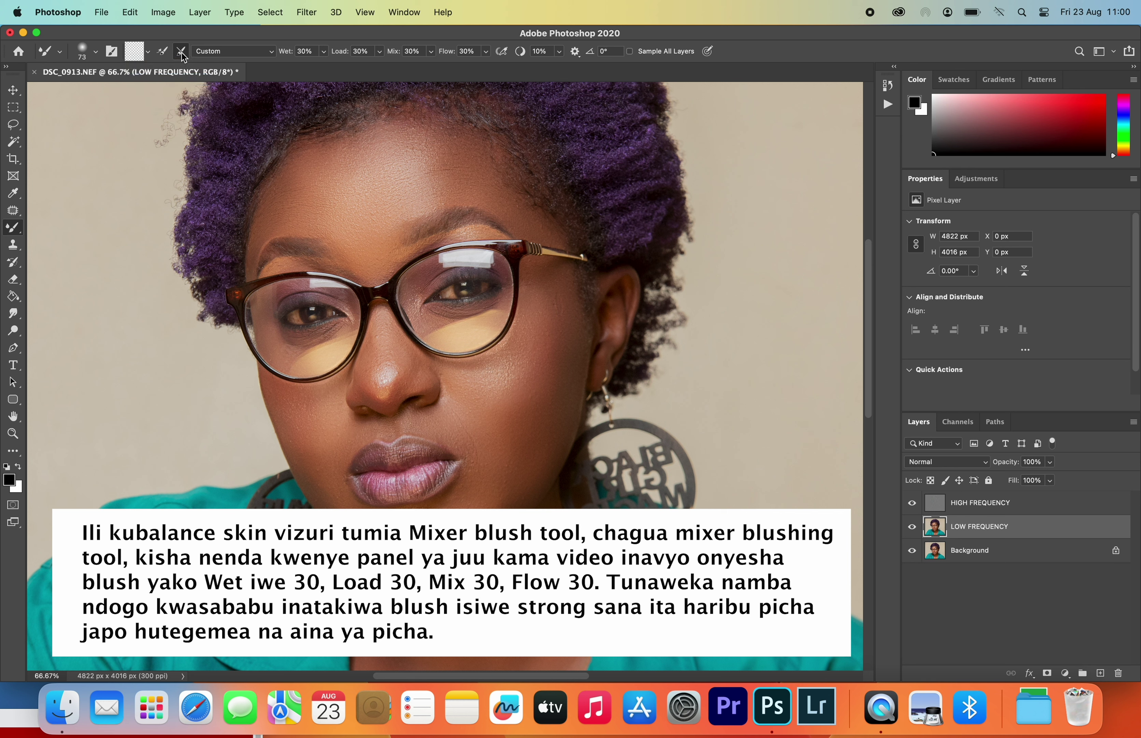
left_click(146, 52)
left_click(155, 78)
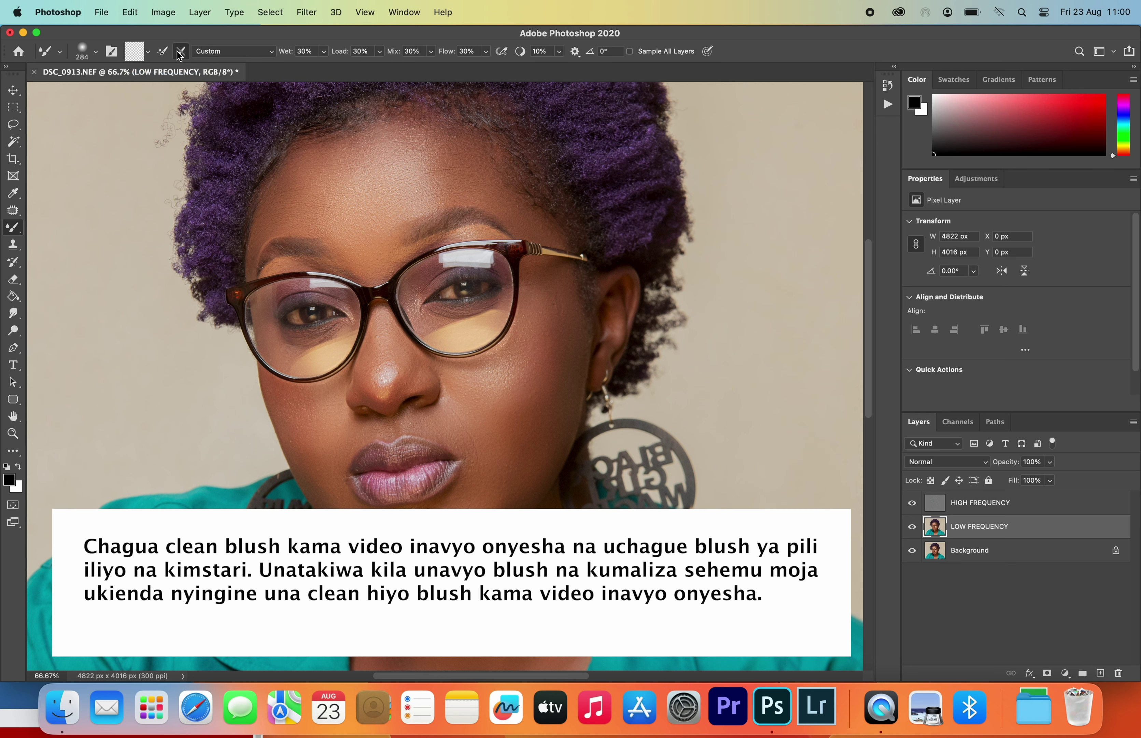
left_click(149, 54)
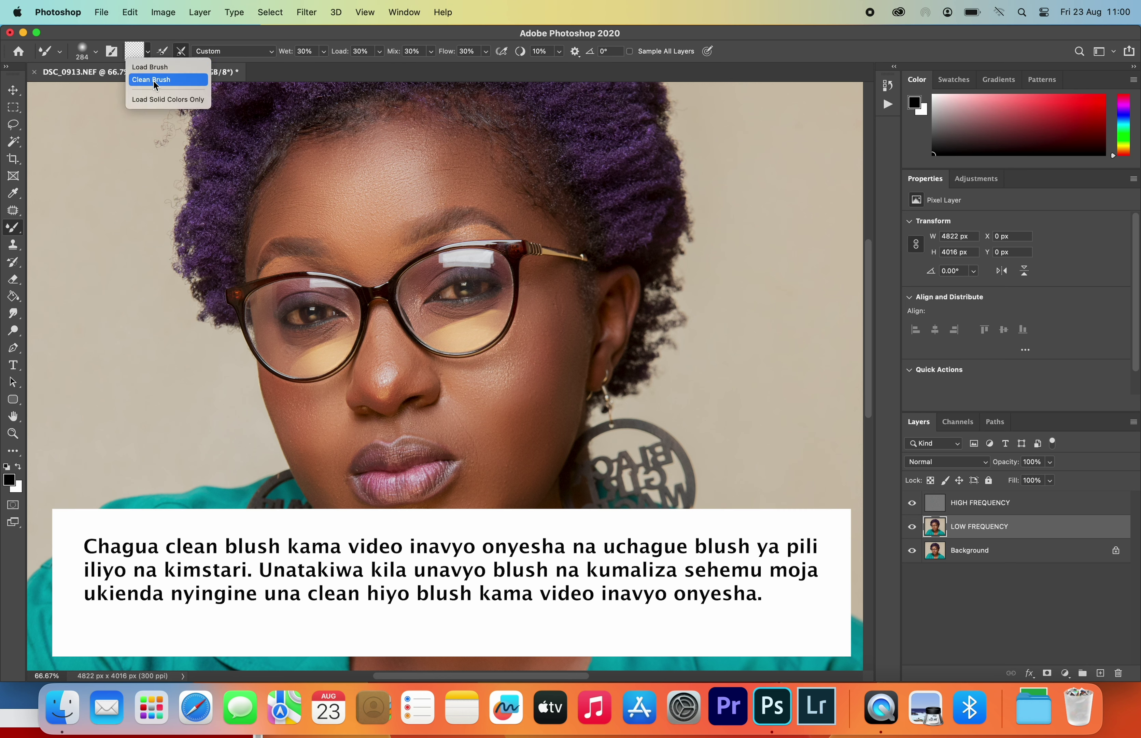
left_click(153, 79)
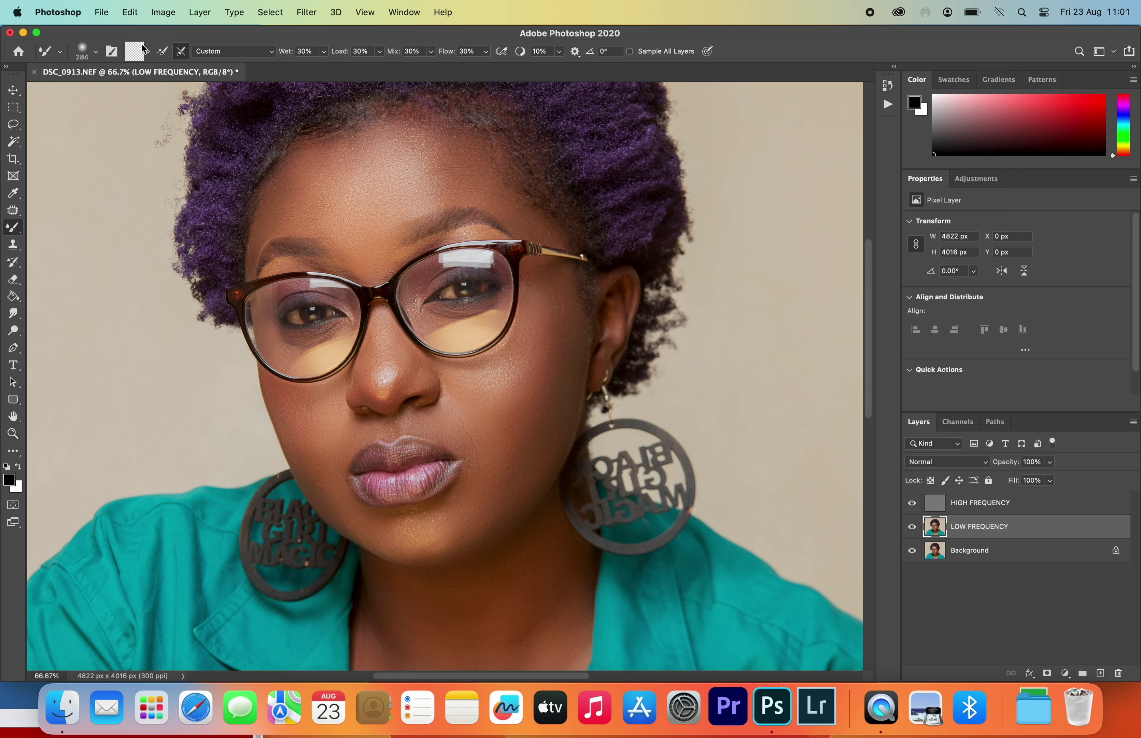
left_click(150, 53)
left_click(130, 12)
left_click(144, 36)
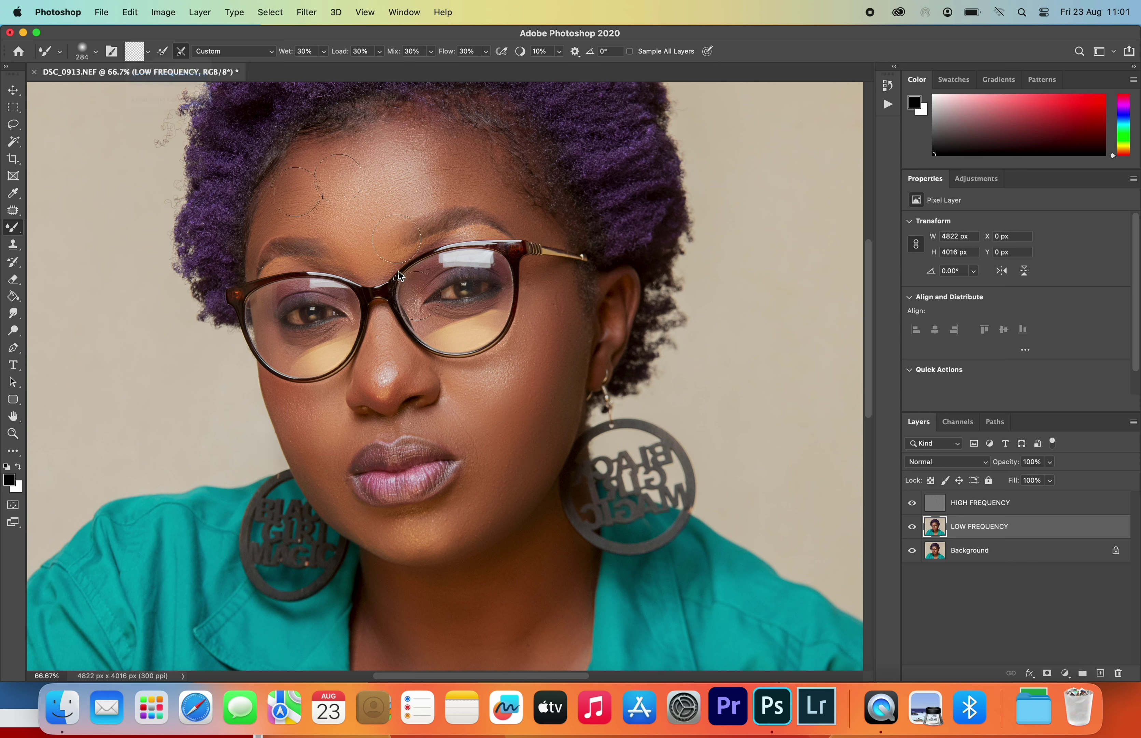
- Group HIGH and LOW FREQUENCY into Group 1, toggling its visibility to compare before and after
left_click(1012, 509, "shift")
left_click(1085, 674)
left_click(913, 500)
left_click(913, 501)
left_click(913, 500)
left_click(913, 500)
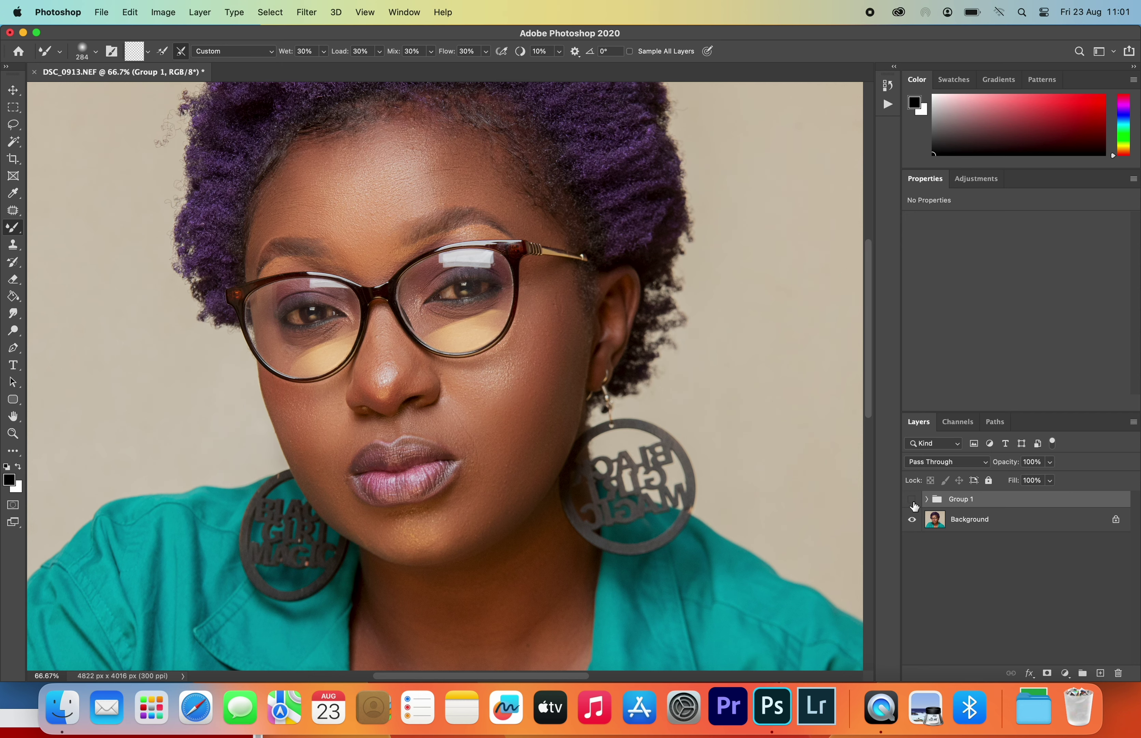